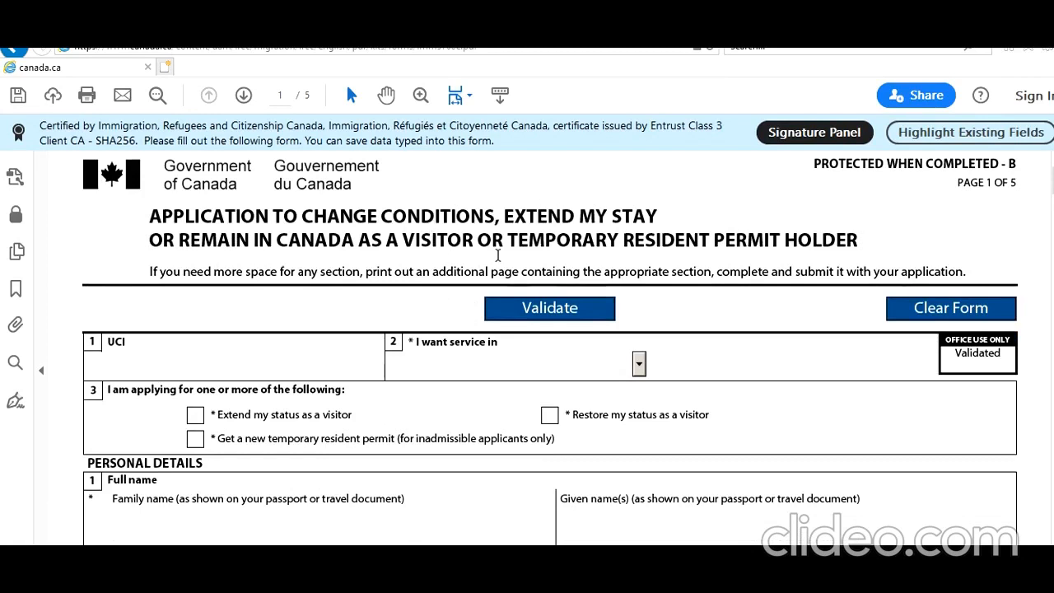
Step: Enter the applicant's UCI number in question 1 of the application form
scroll(448, 281, "down", 1)
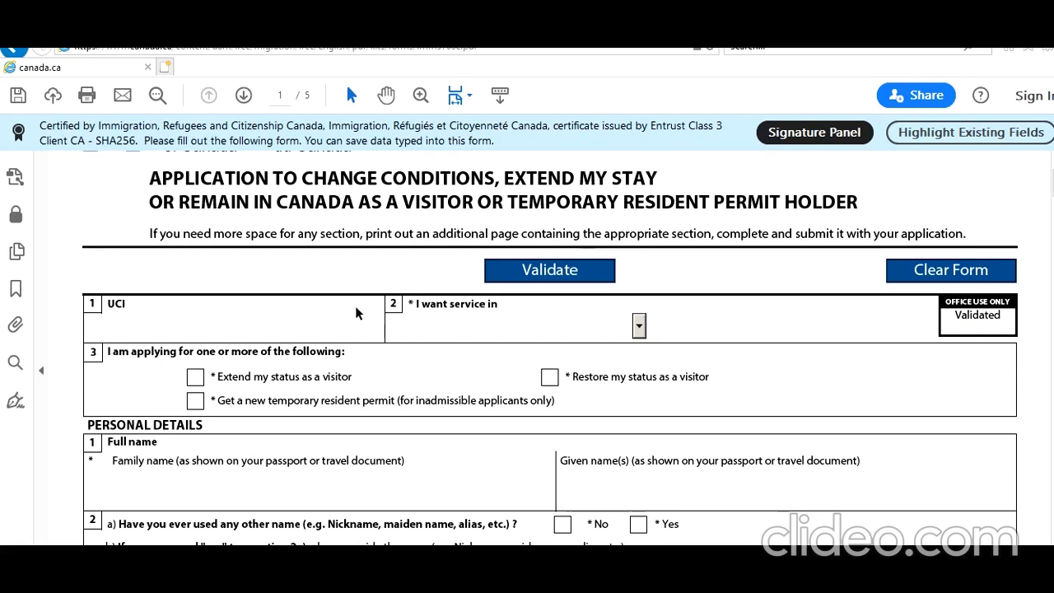
left_click(209, 335)
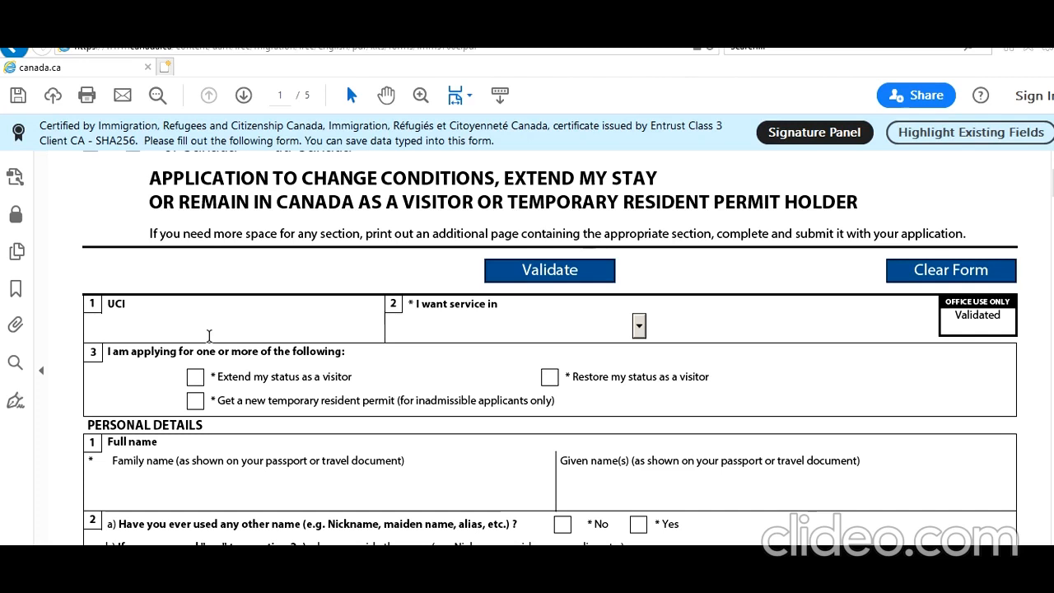
type("87876")
Step: Choose English as the service language and mark the application as extending status as a visitor
left_click(639, 326)
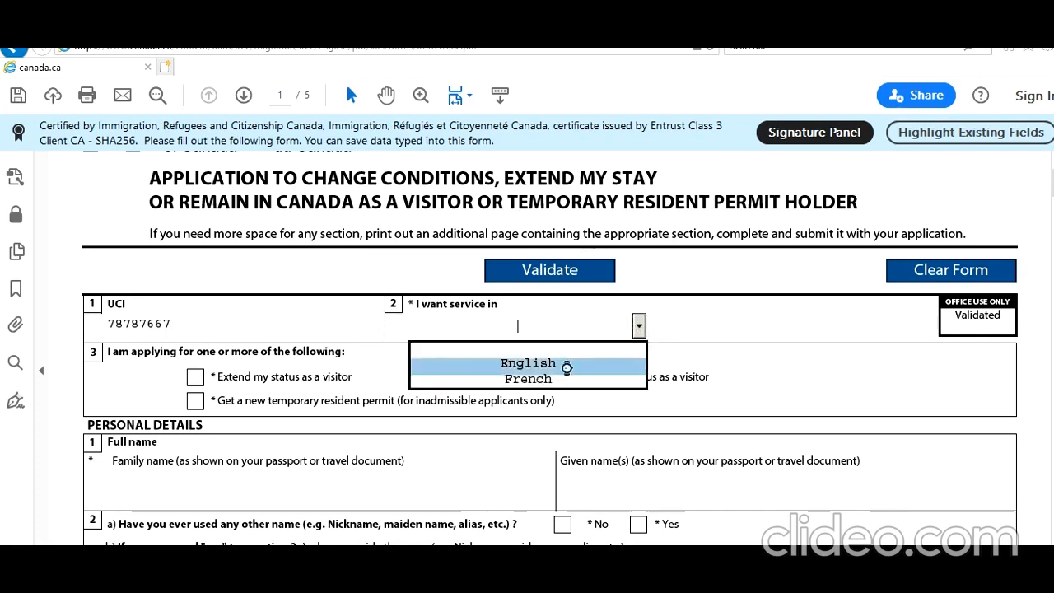
left_click(565, 366)
left_click(196, 379)
Step: Fill in the applicant's family and given names, and answer No to having used any other name
scroll(321, 502, "down", 1)
left_click(297, 448)
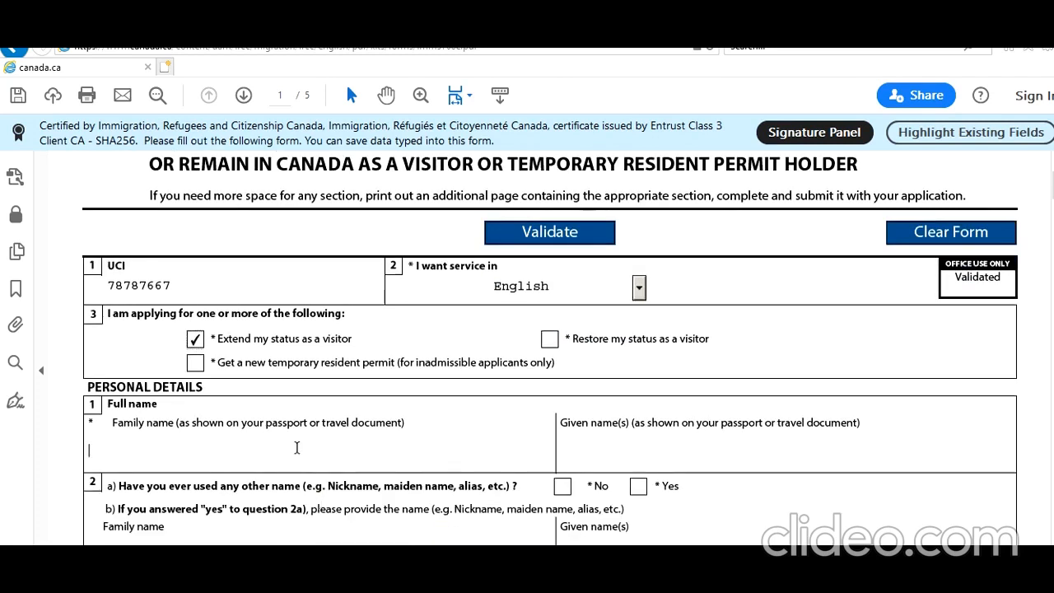
type("Smith")
key("Tab")
type("John")
left_click(563, 486)
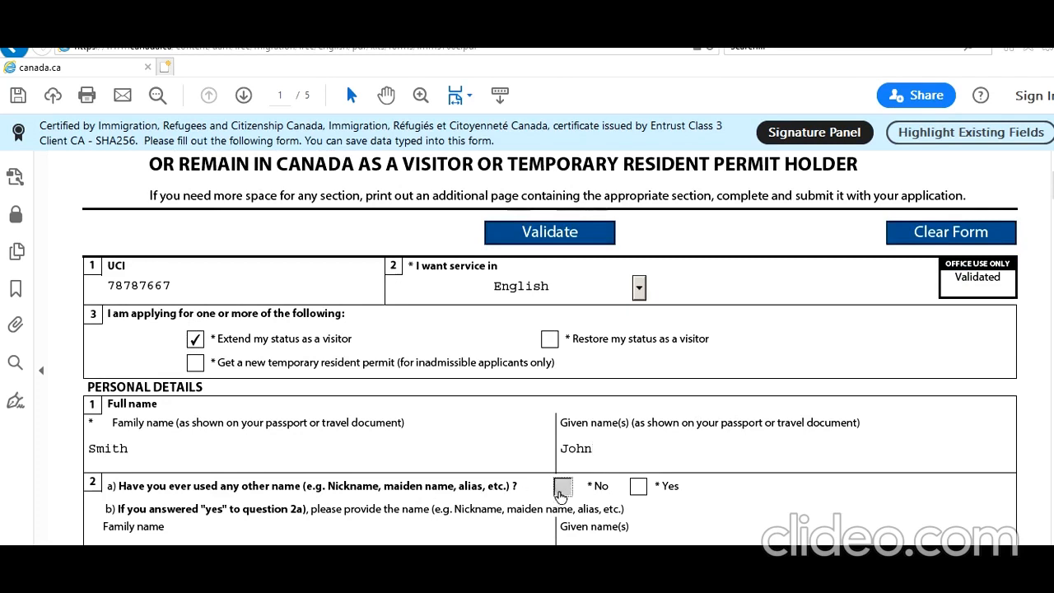
Step: Set the applicant's sex to Male and enter the date of birth as year, month and day
scroll(435, 493, "down", 2)
scroll(434, 493, "down", 4)
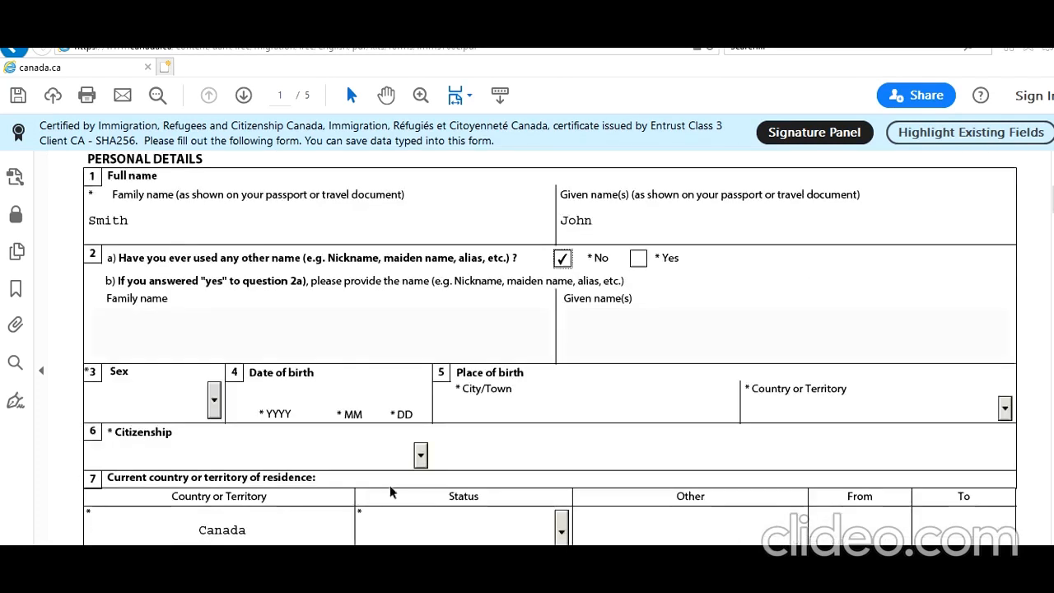
left_click(214, 400)
left_click(163, 454)
left_click(278, 398)
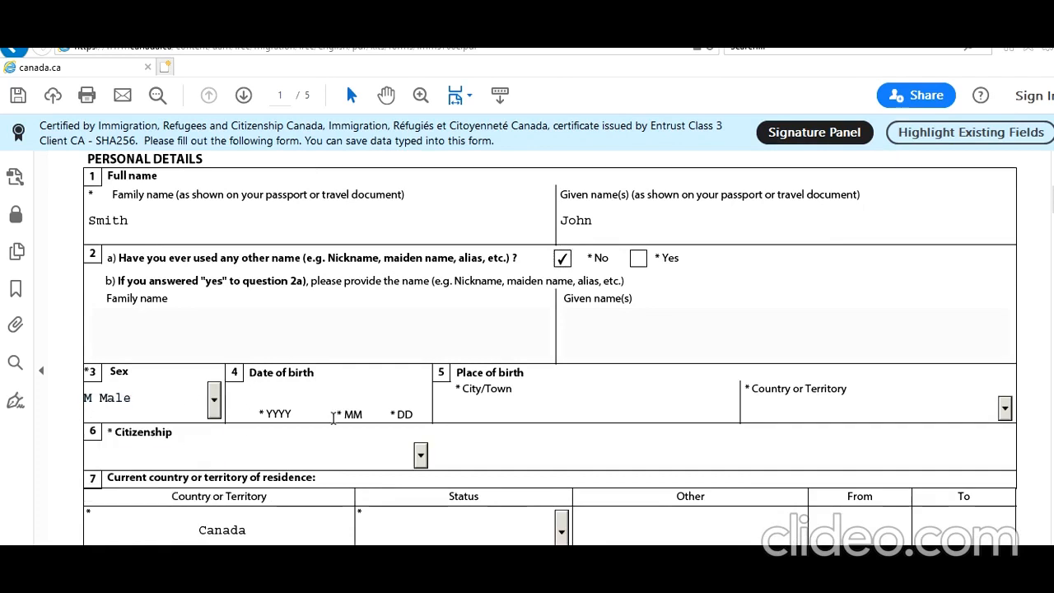
type("197")
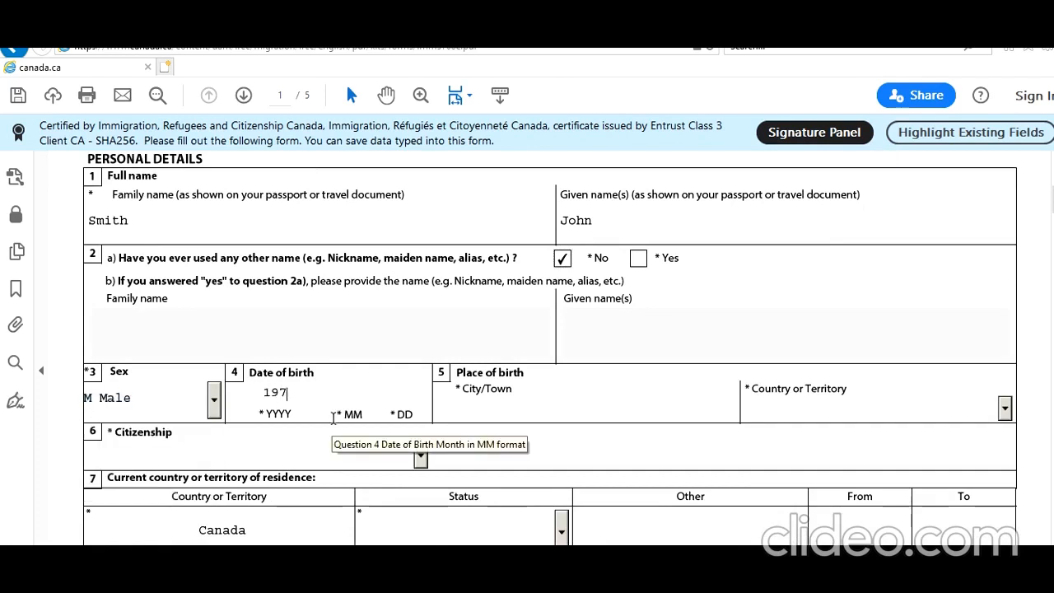
type("0 01 01")
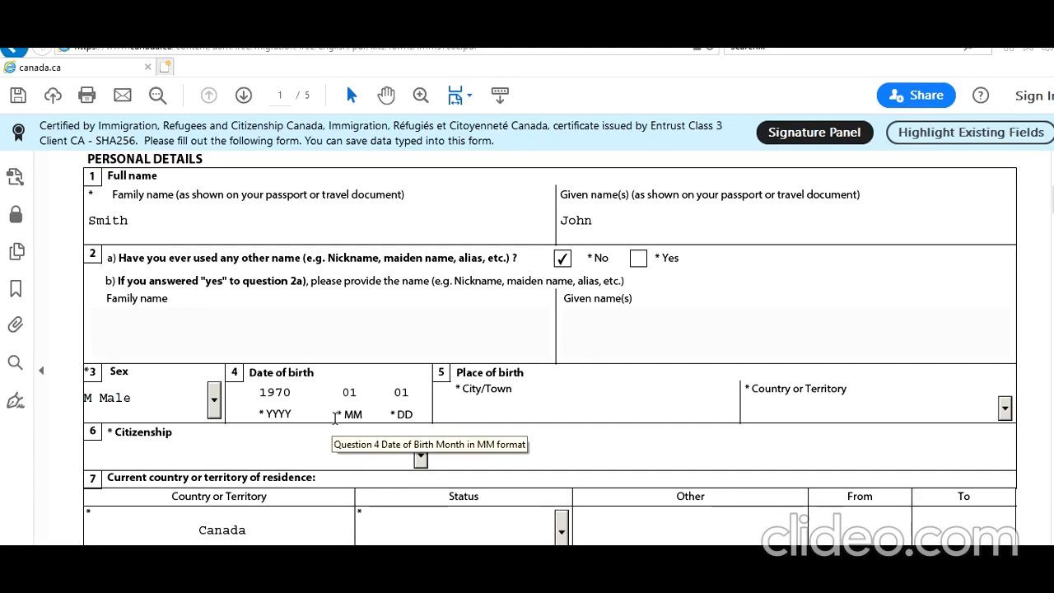
Step: Enter New Delhi, India as the place of birth and set the citizenship to India
left_click(507, 404)
type("New Delhi")
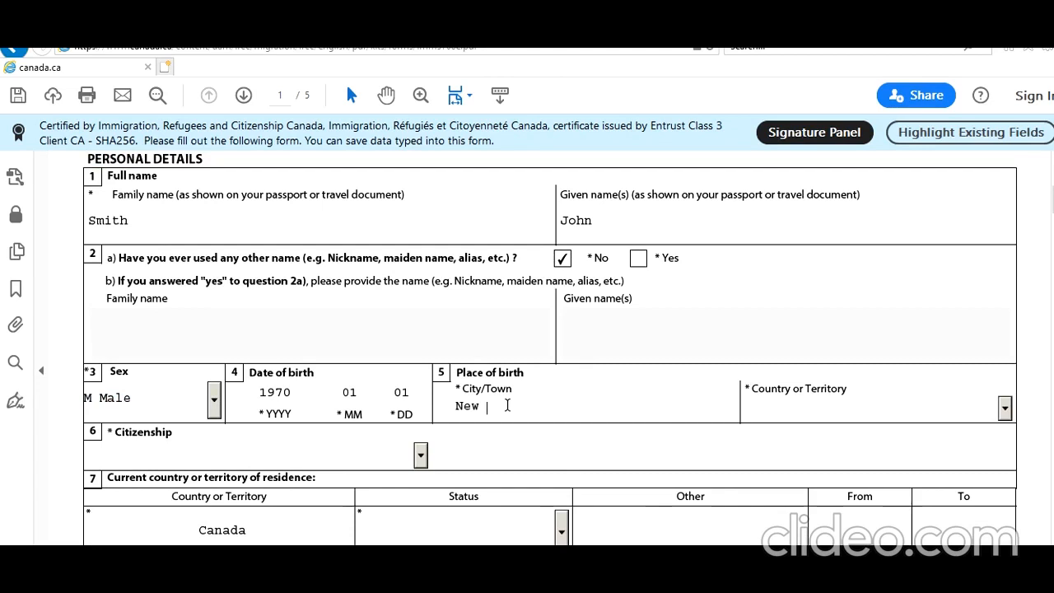
key("Tab")
type("In")
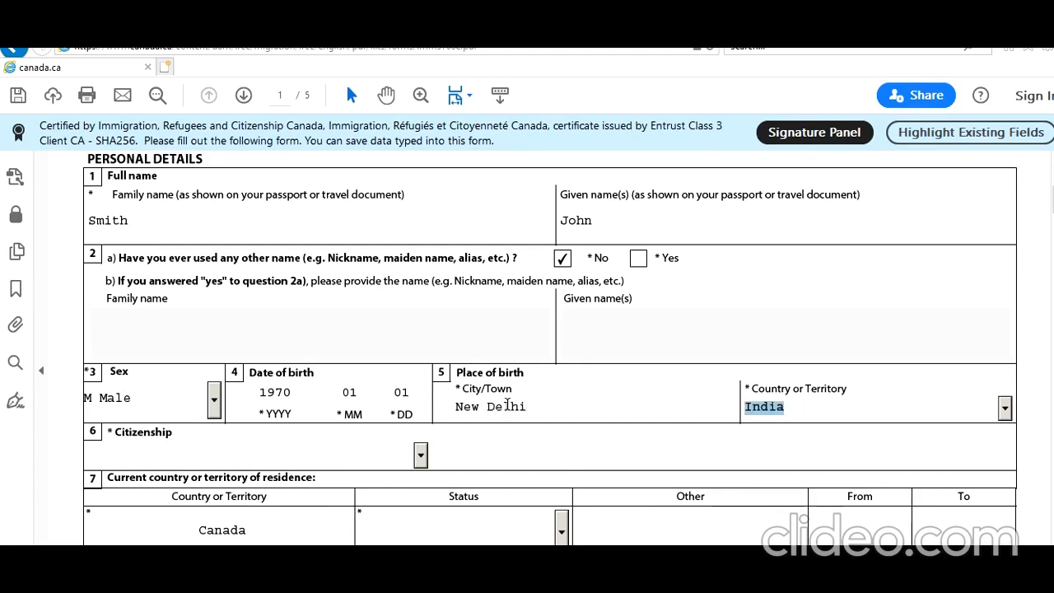
left_click(421, 453)
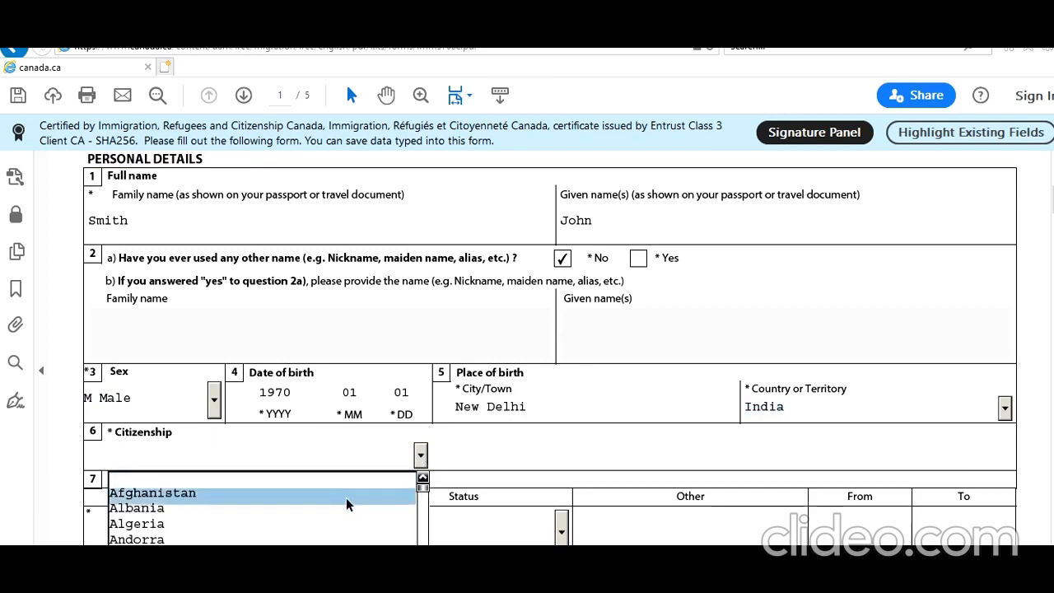
type("India")
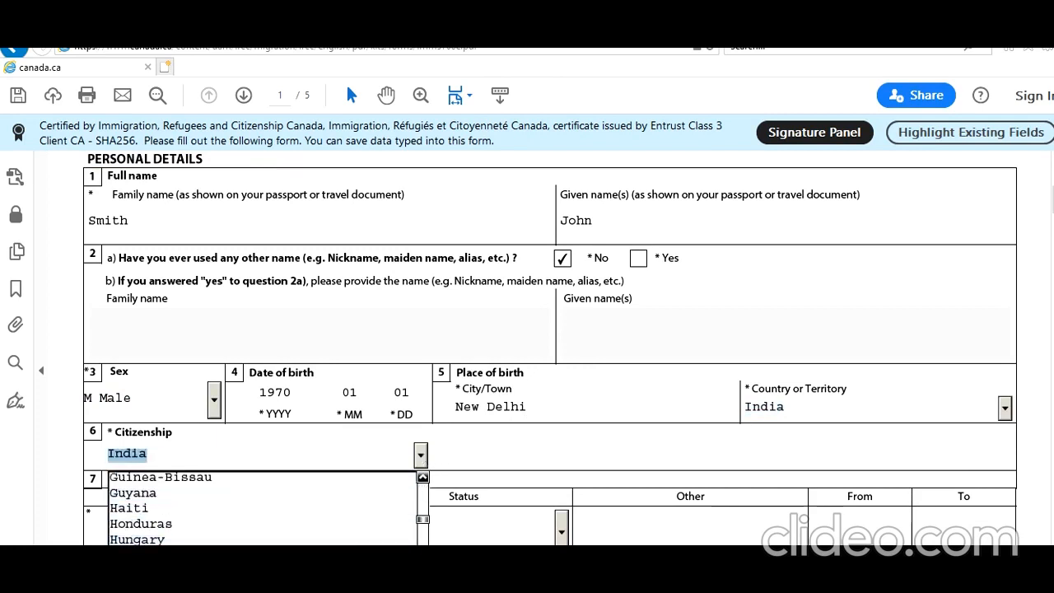
key("Return")
Step: Set the status in the current country of residence to Visitor
scroll(179, 529, "down", 2)
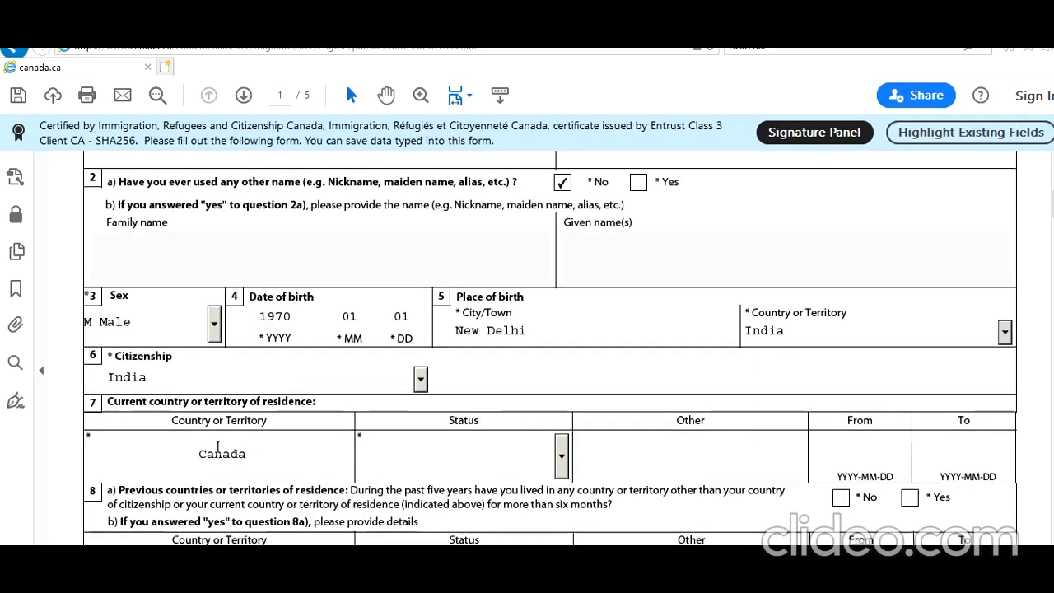
left_click(560, 455)
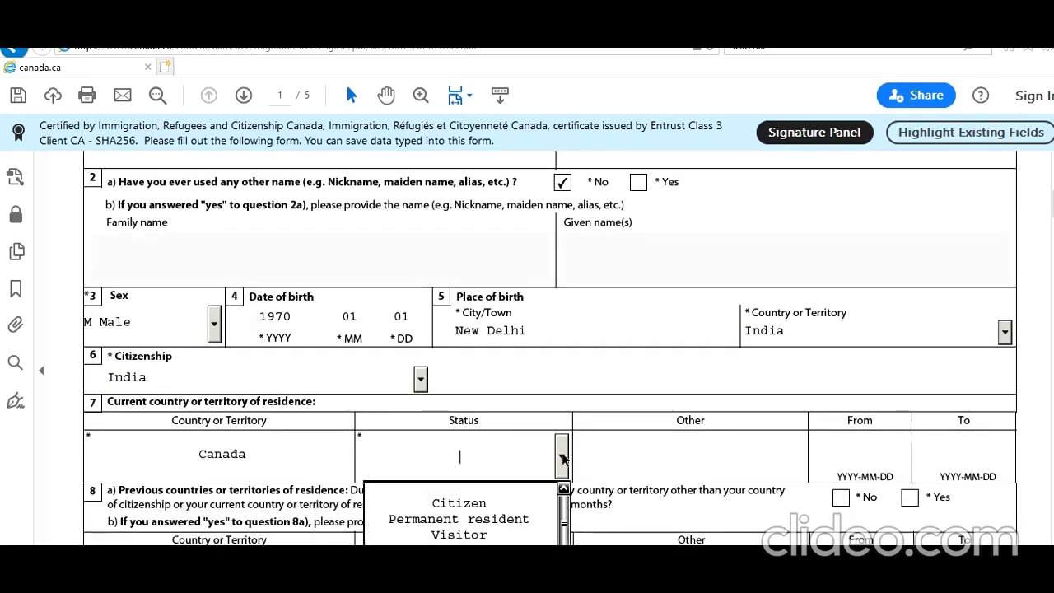
left_click(494, 535)
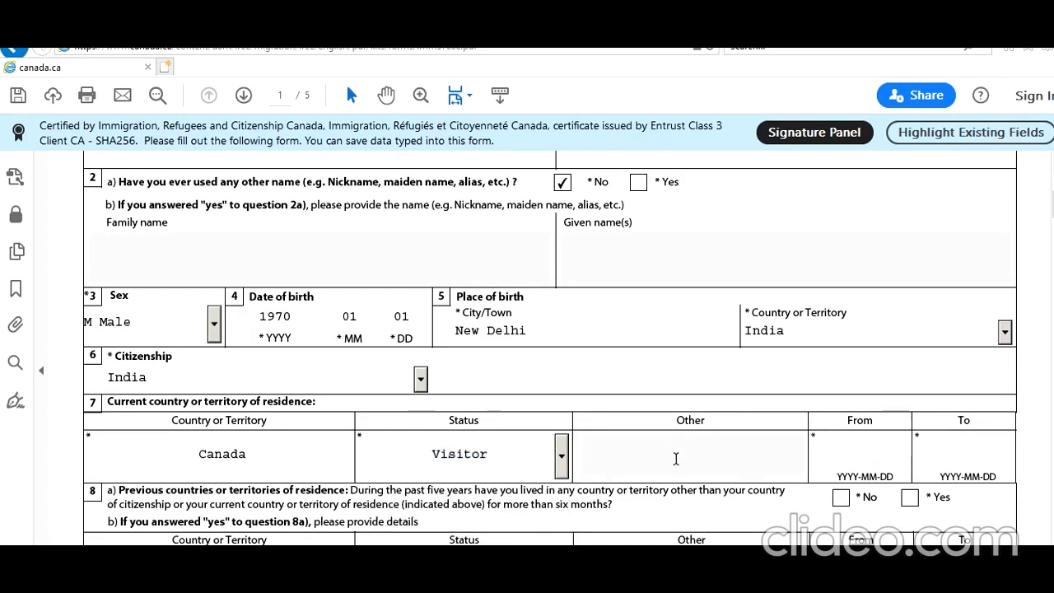
Step: Set the From date of the current residence in Canada to 2020-08-26
scroll(675, 459, "down", 2)
left_click(865, 368)
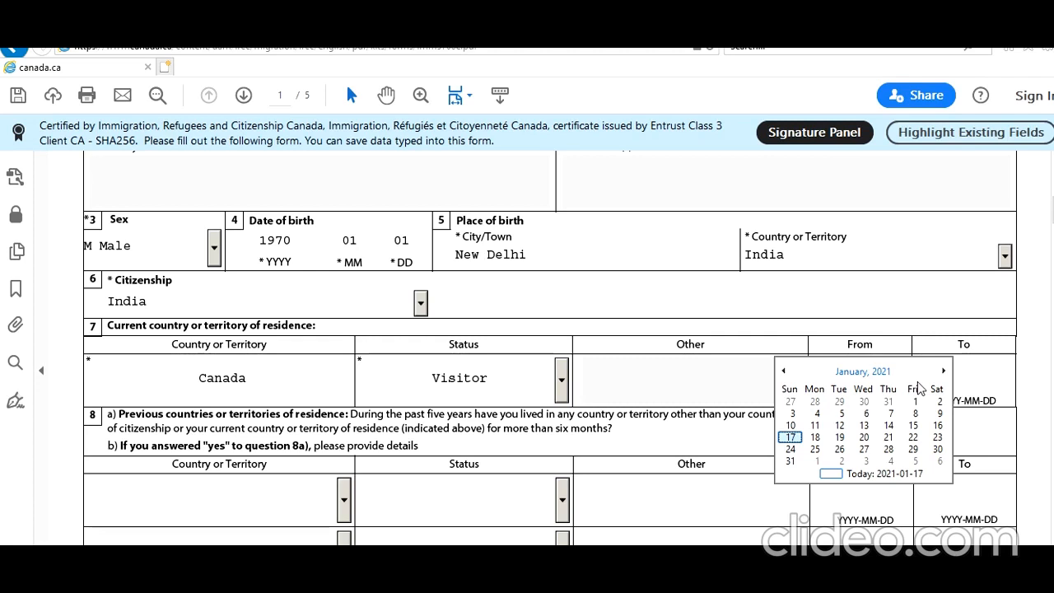
left_click(863, 372)
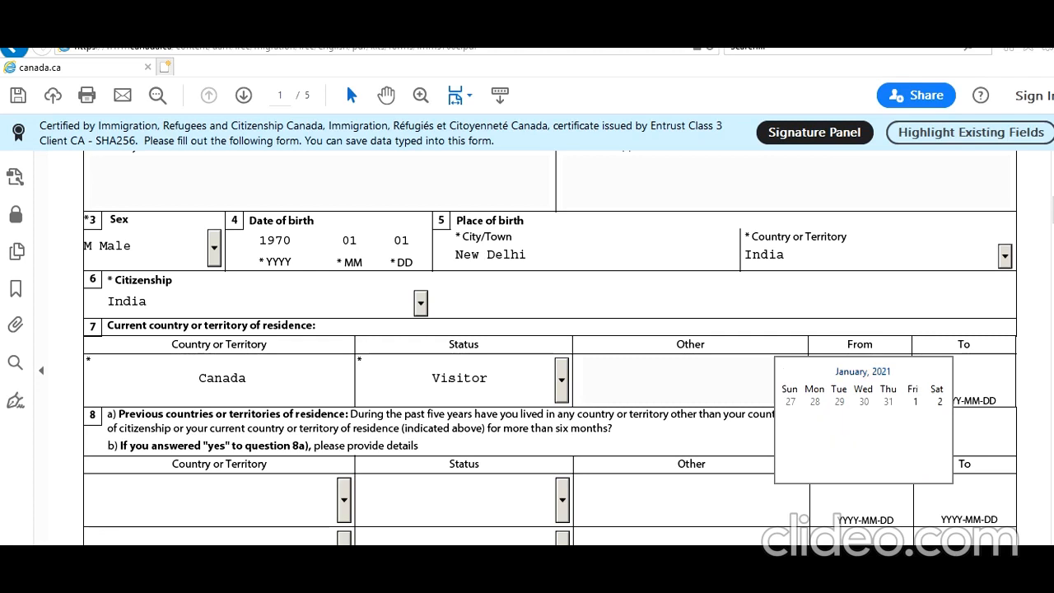
left_click(860, 372)
left_click(783, 371)
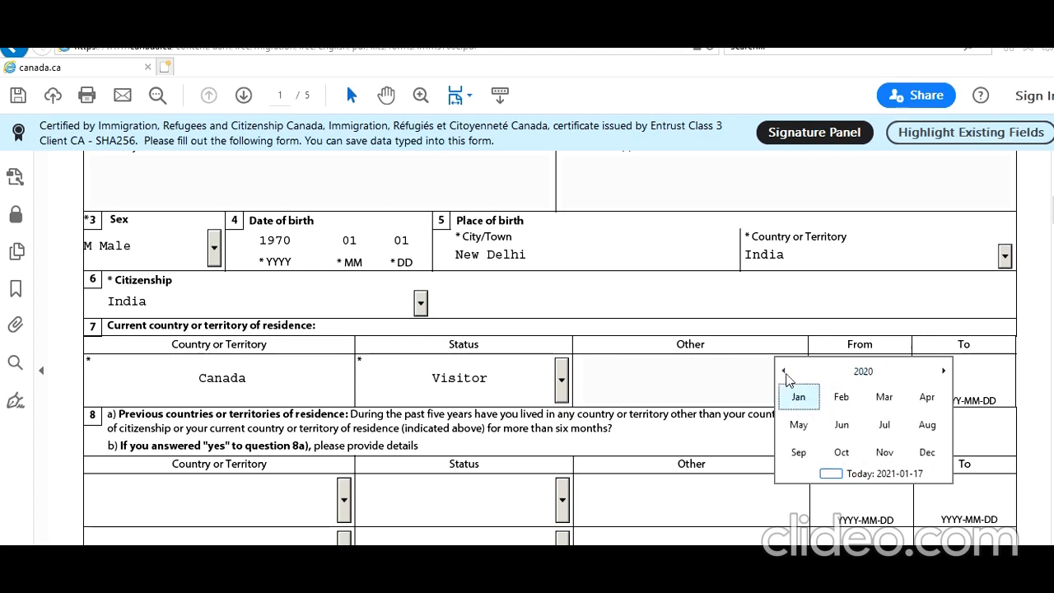
left_click(928, 424)
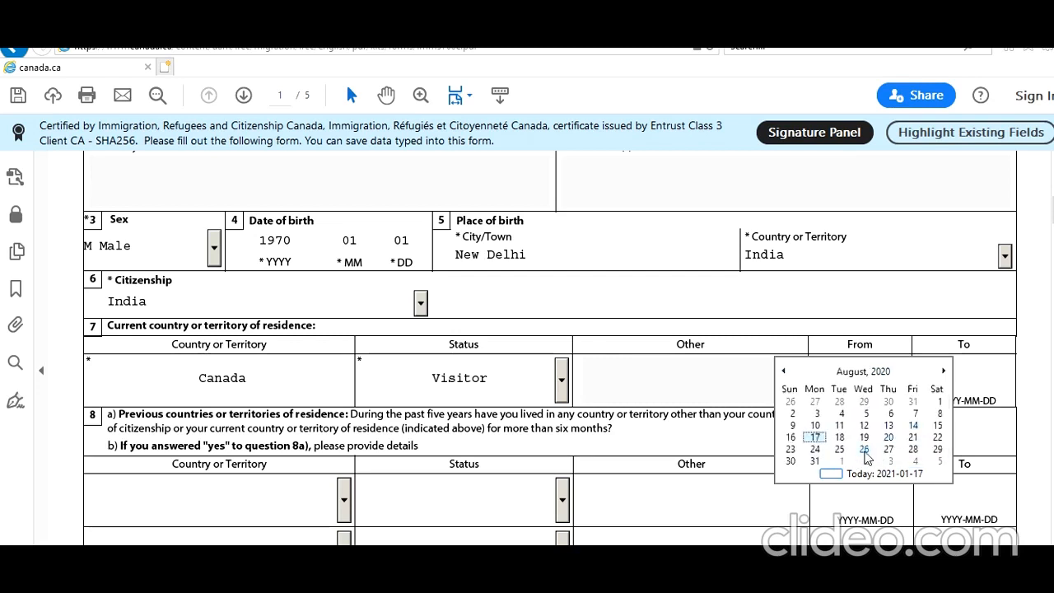
left_click(864, 449)
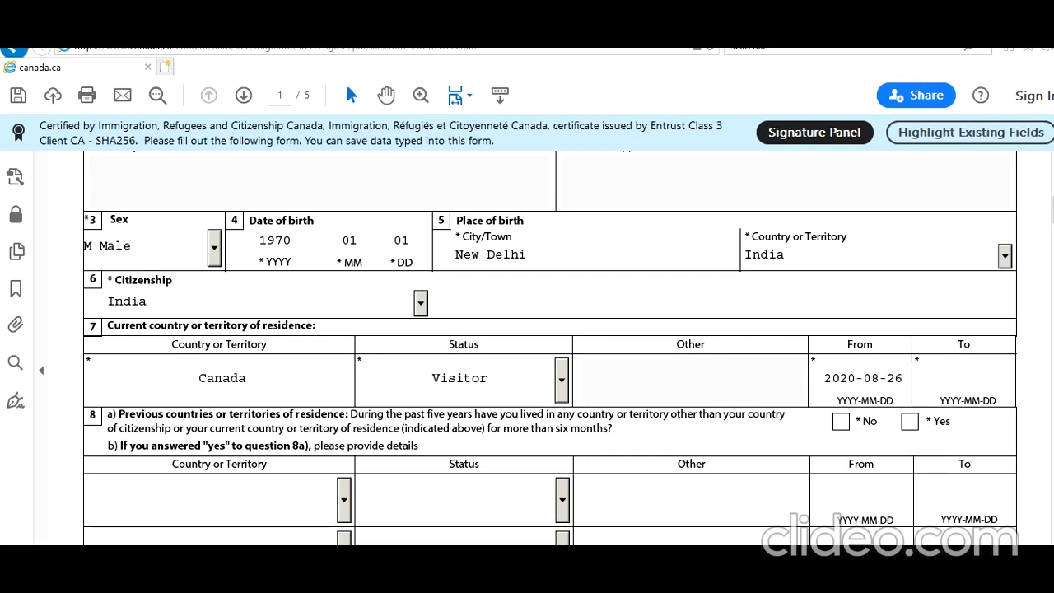
Step: Set the current residence's To date to 2021-02-25 and answer No to previous countries of residence in question 8
left_click(1013, 385)
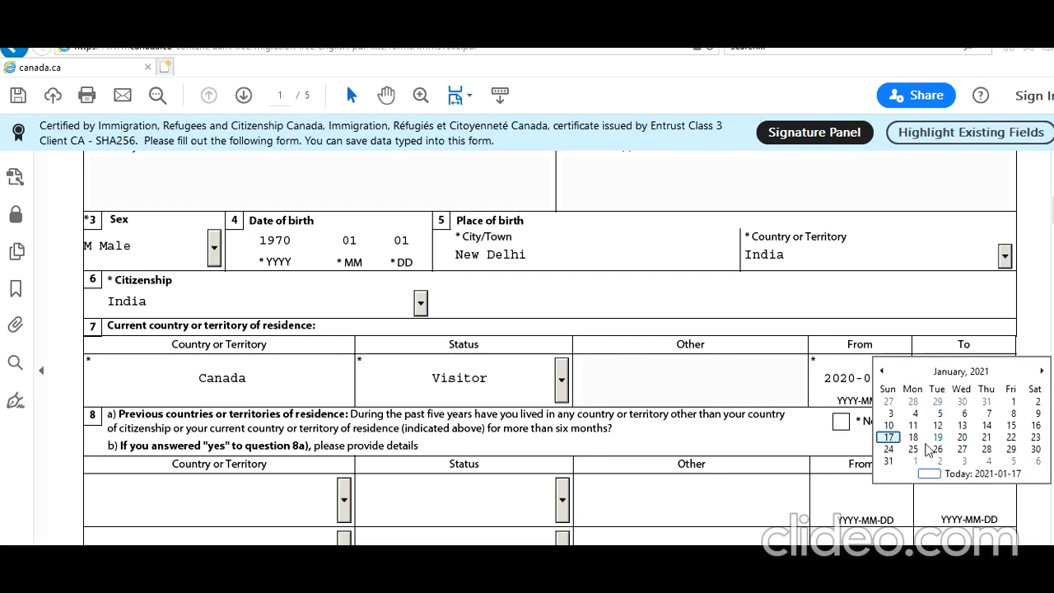
left_click(1041, 370)
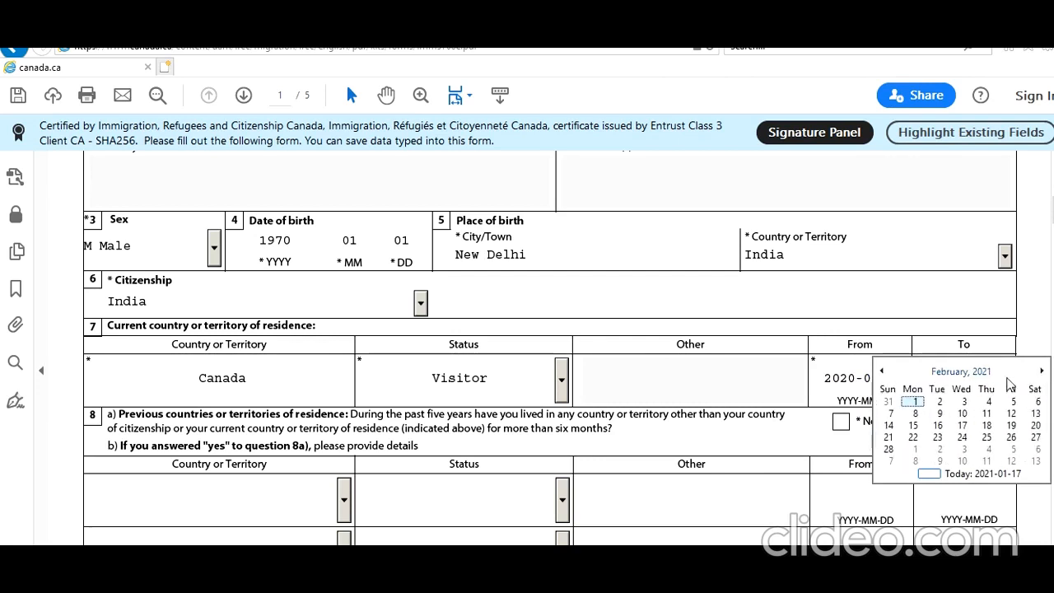
left_click(986, 437)
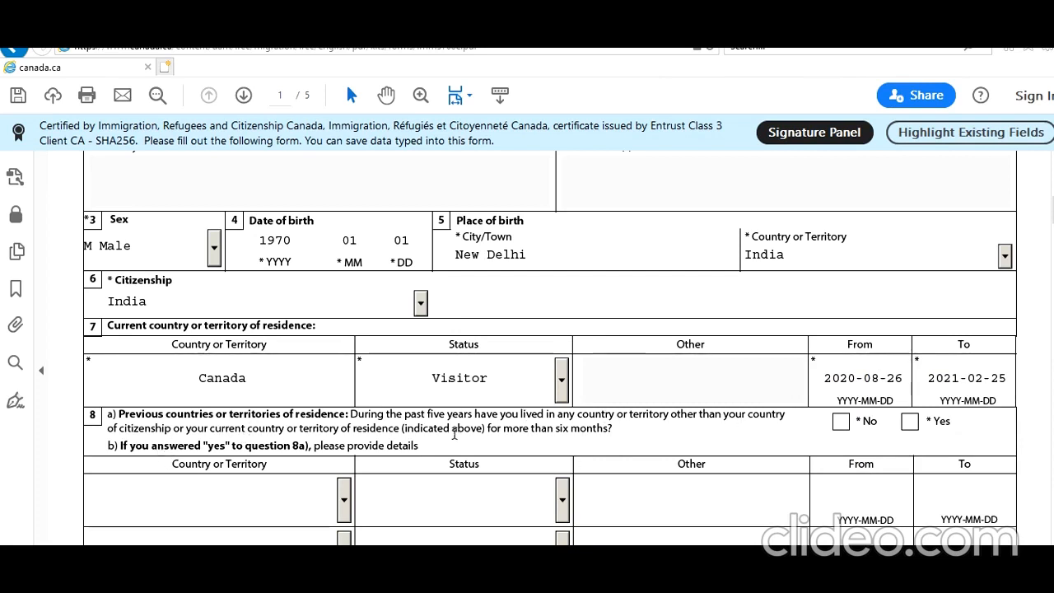
left_click(838, 425)
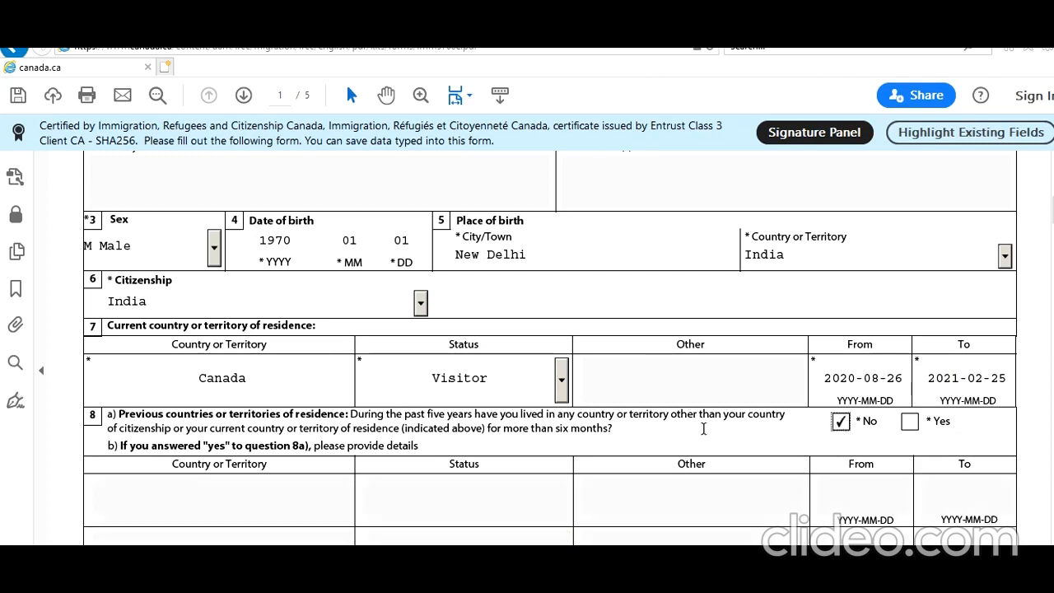
Step: Set the current marital status to Married and enter 1992-02-01 as the marriage date
scroll(704, 428, "down", 6)
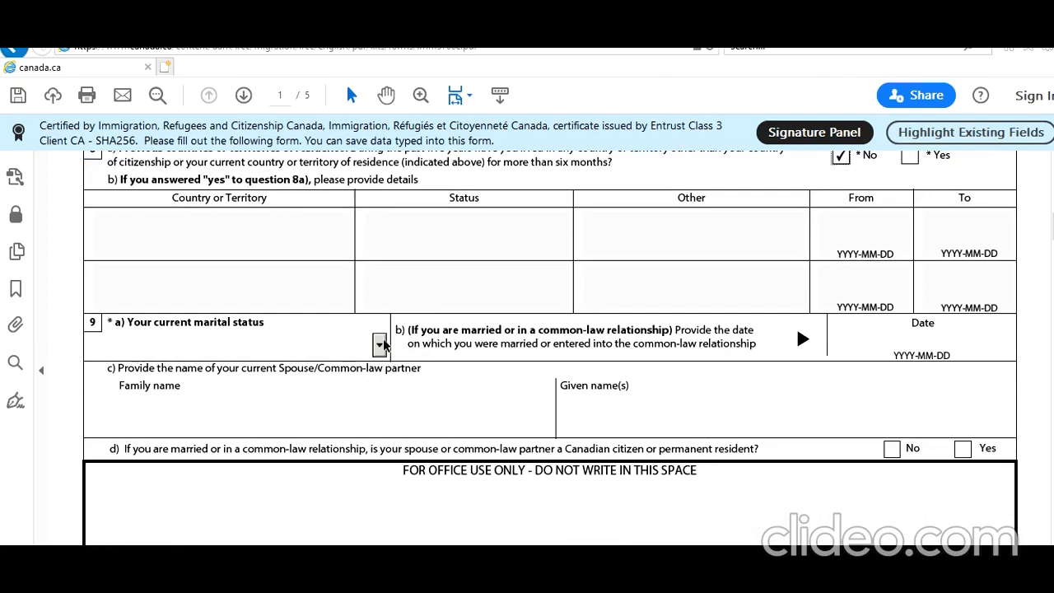
left_click(379, 344)
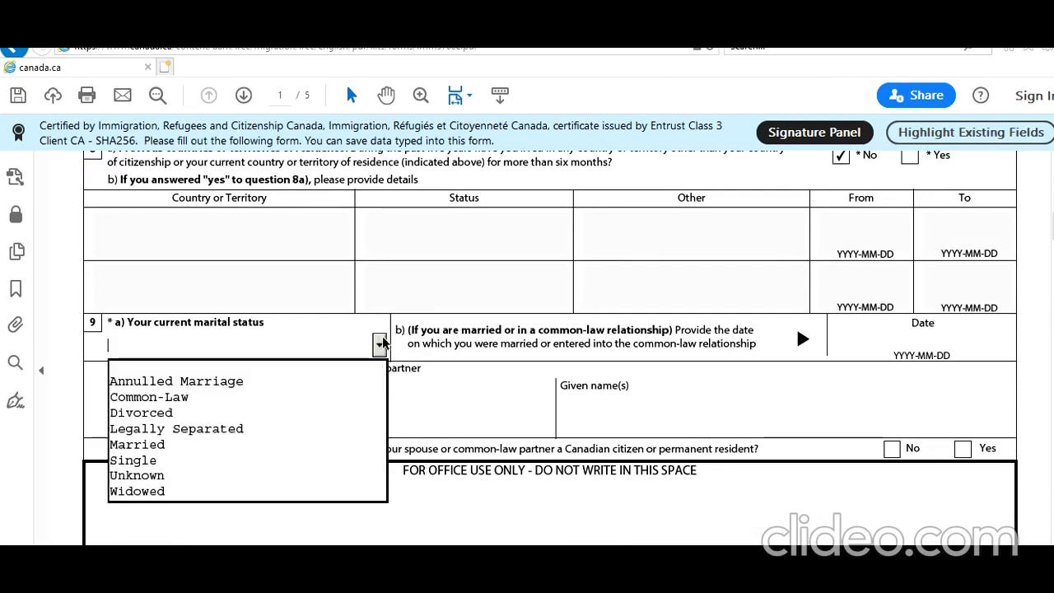
left_click(260, 444)
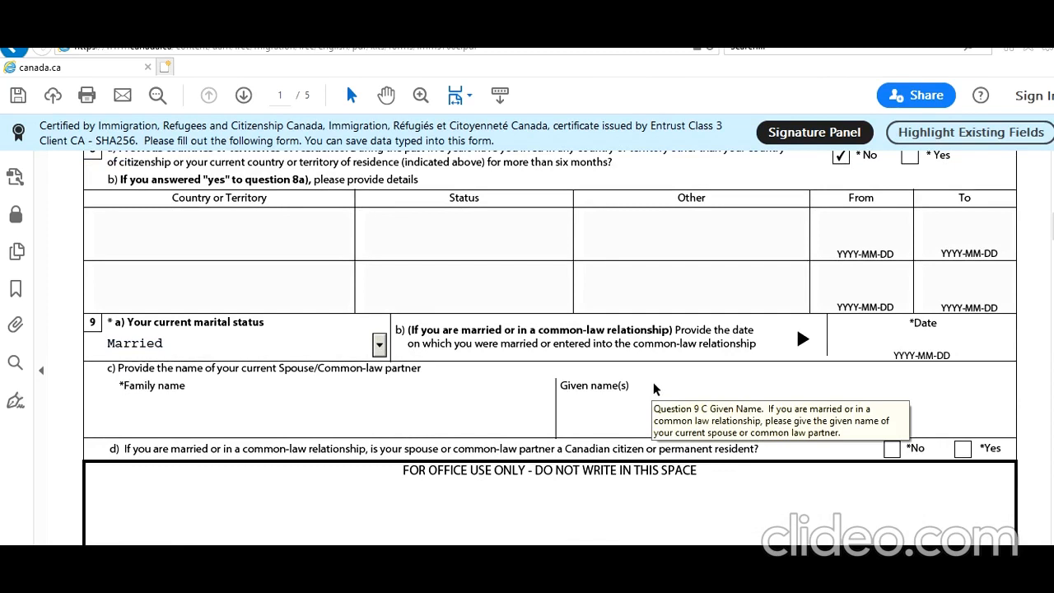
left_click(968, 355)
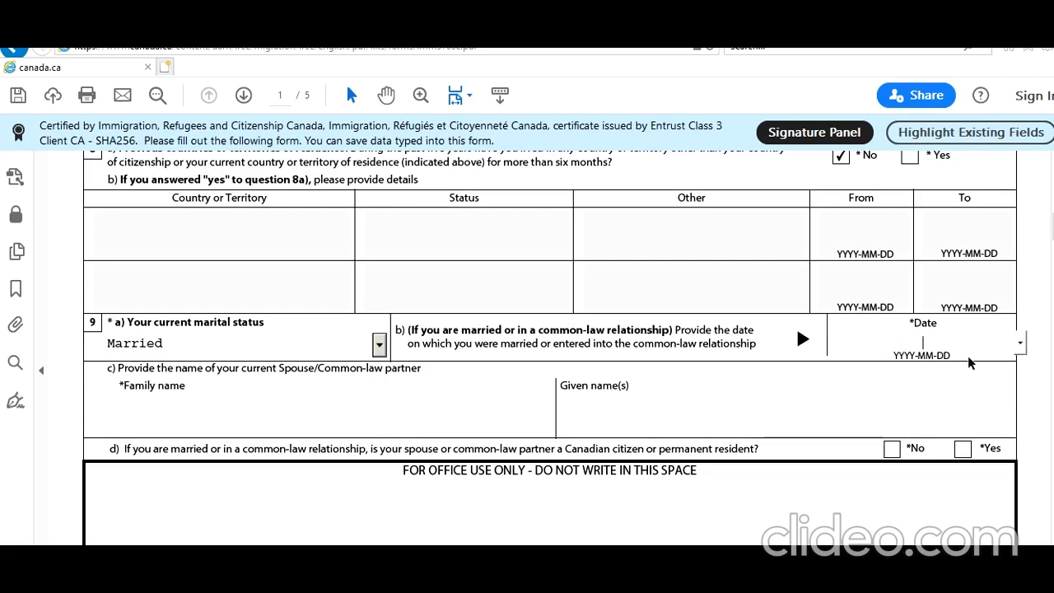
type("19920201")
Step: Enter the spouse's family and given names, and answer No to the spouse being a Canadian citizen or permanent resident
left_click(974, 385)
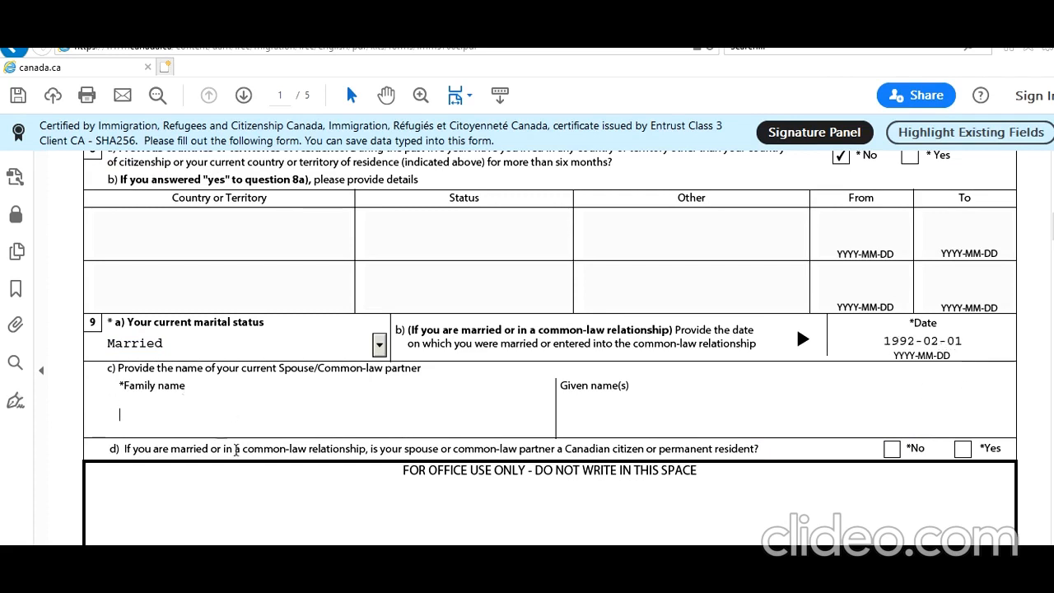
type("Smi")
key("Tab")
type("Ann")
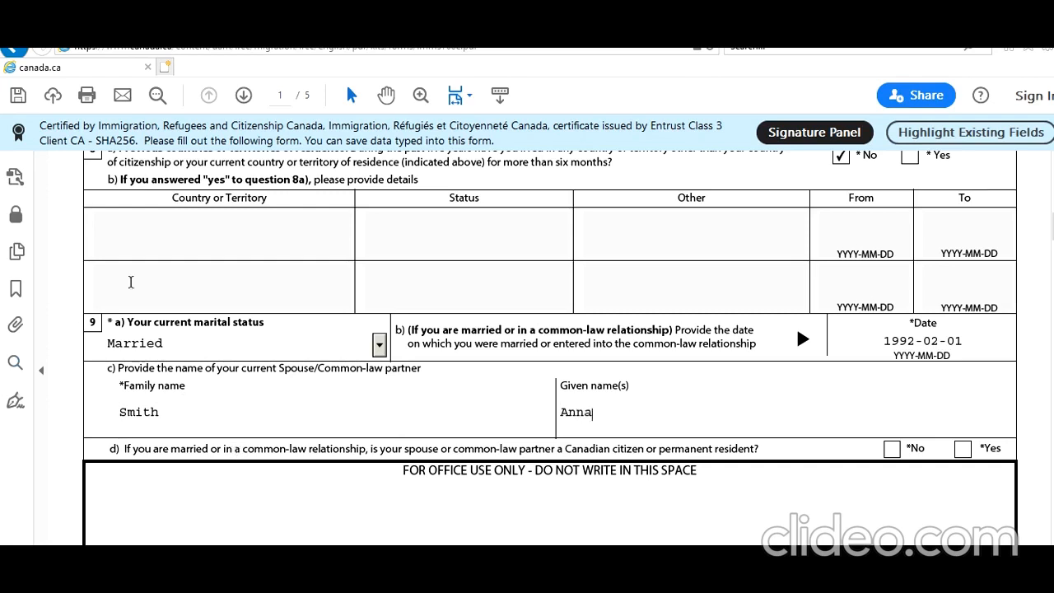
scroll(80, 316, "down", 2)
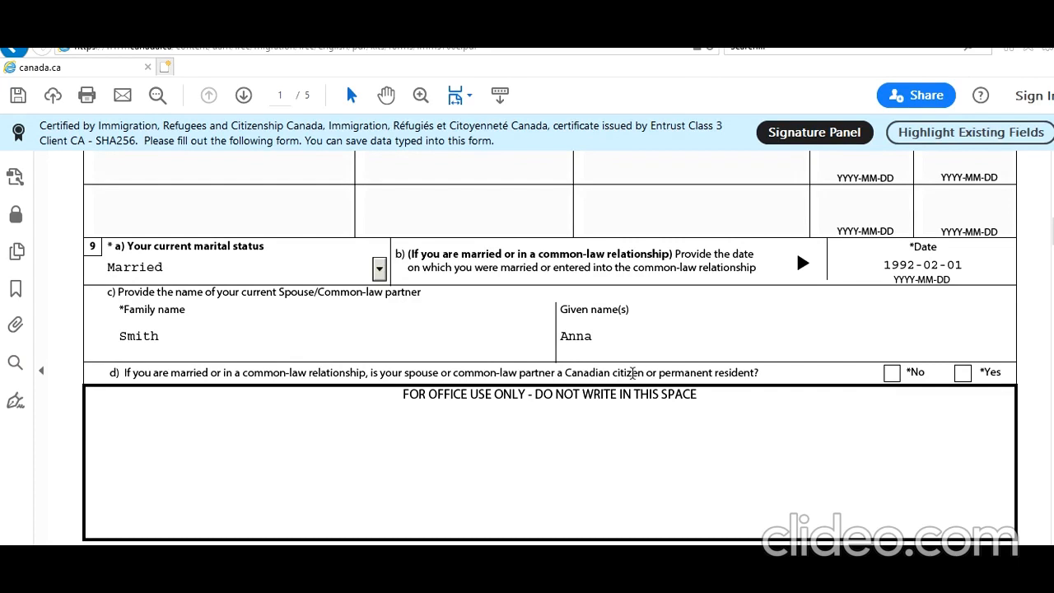
left_click(892, 373)
Step: Answer No to having previously been married or in a common-law relationship in question 10 on page 2
scroll(741, 408, "down", 5)
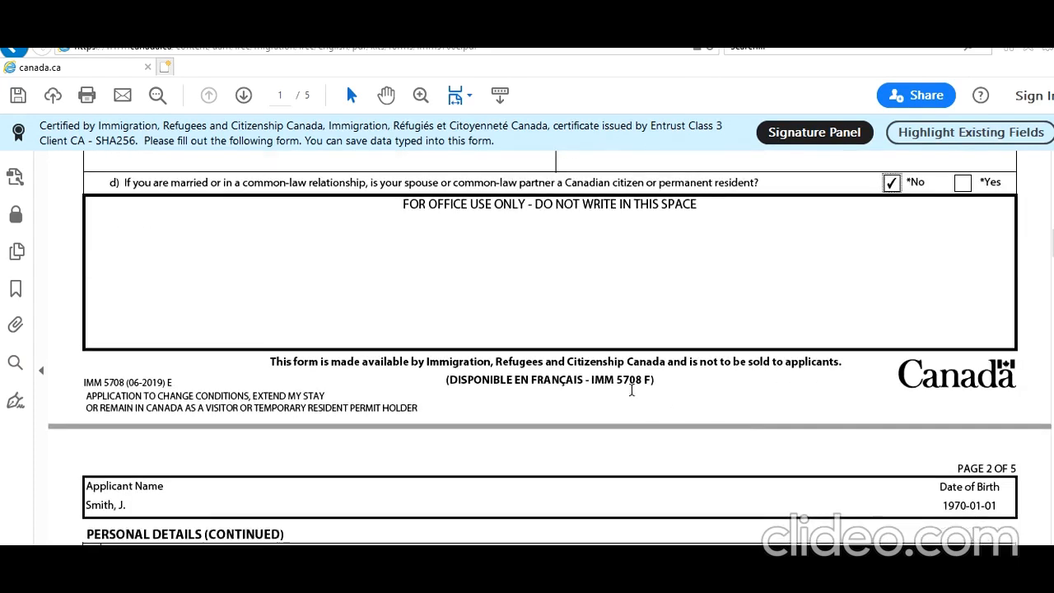
scroll(638, 394, "down", 3)
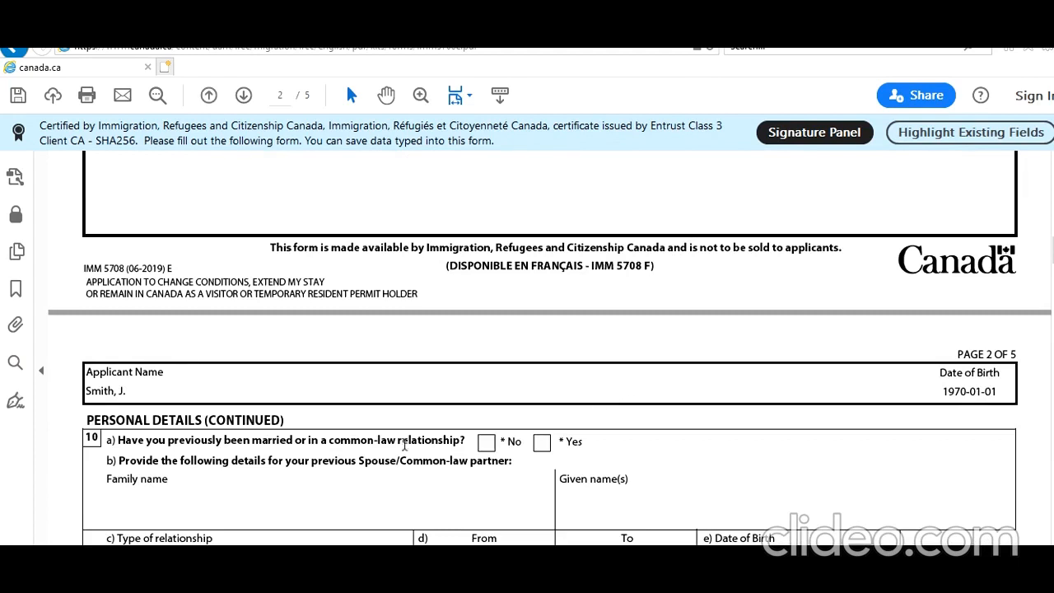
left_click(487, 443)
scroll(444, 445, "down", 3)
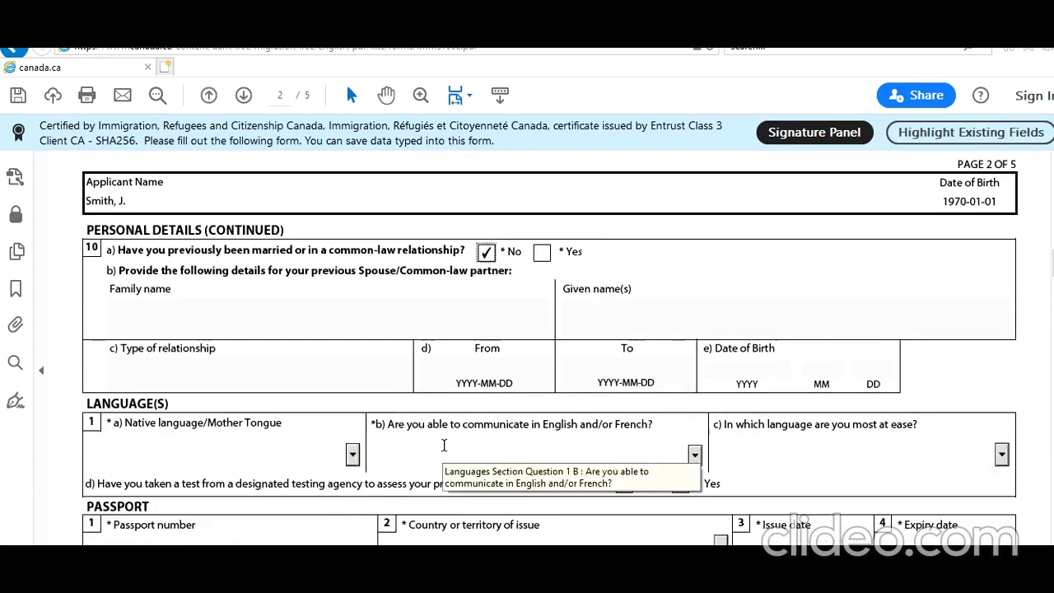
Step: Set the native language/mother tongue to Hindi in the Language(s) section
scroll(444, 446, "down", 1)
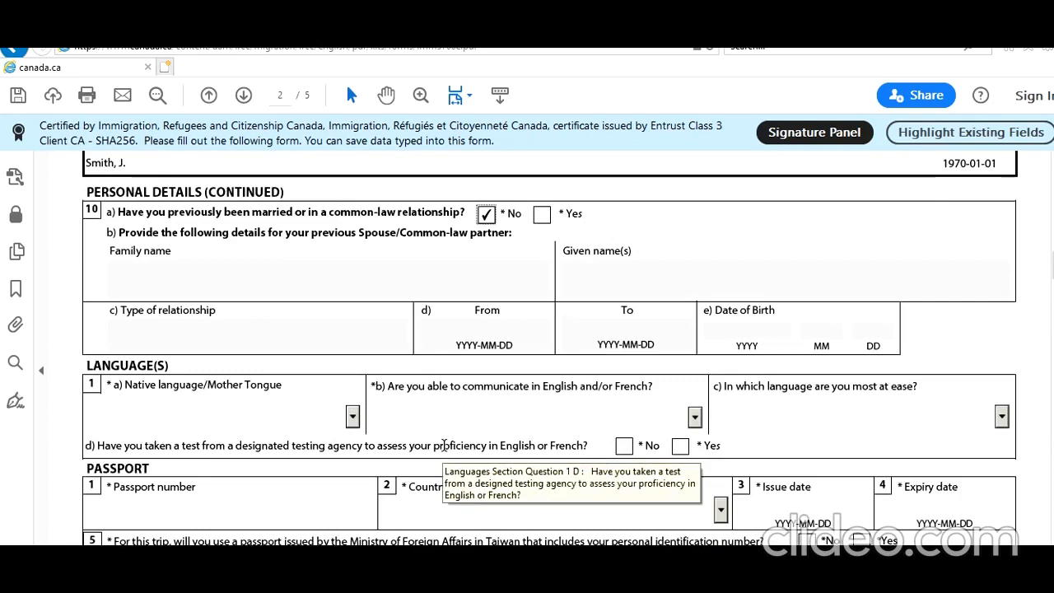
left_click(352, 418)
key("h")
key("h")
key("h")
key("h")
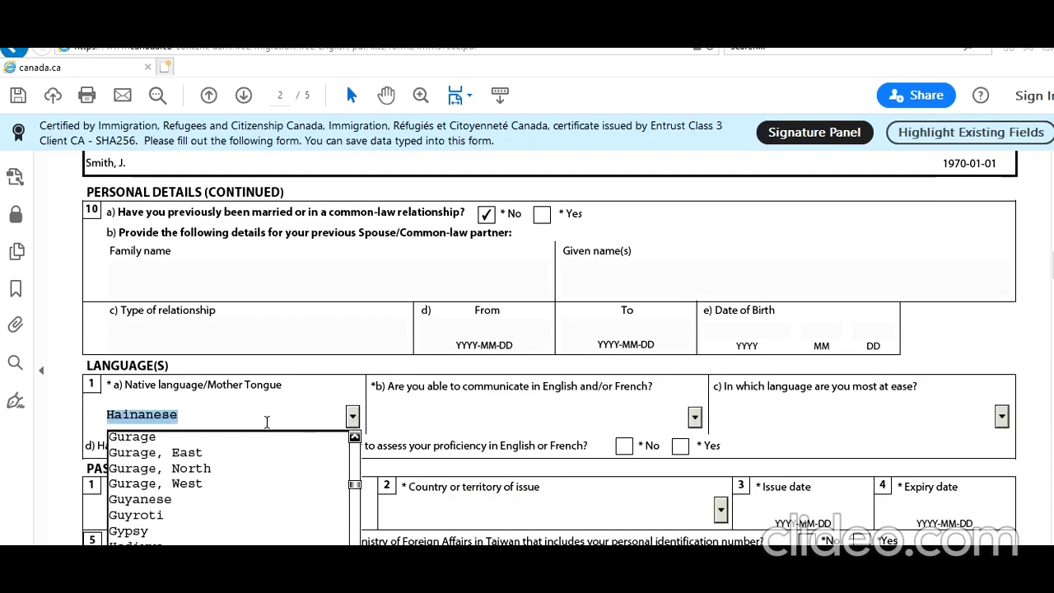
key("Down")
key("Down")
key("Down")
key("Down")
key("Down")
key("Down")
key("Down")
key("Down")
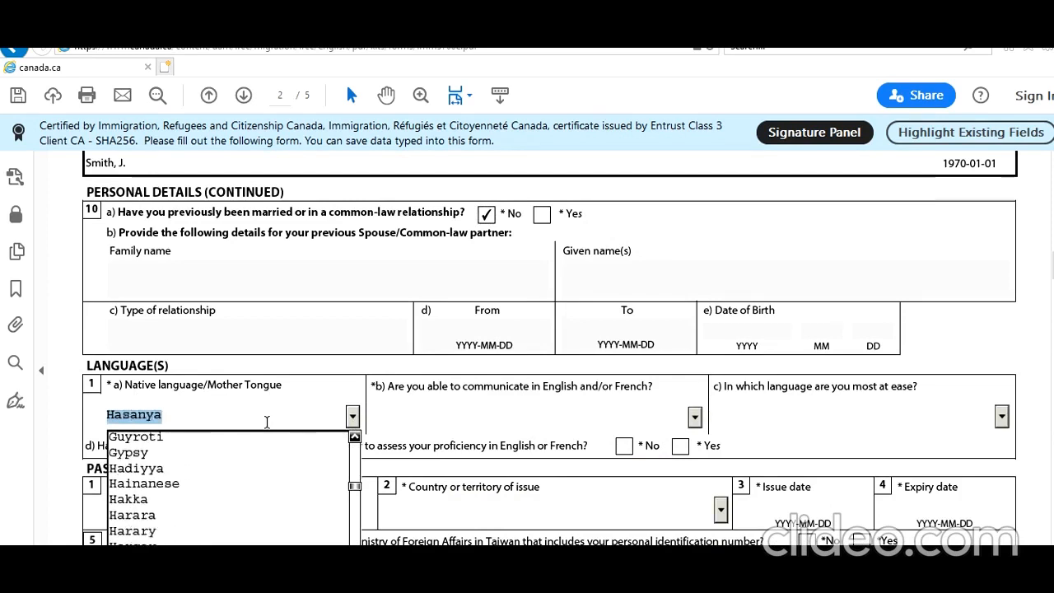
key("Down")
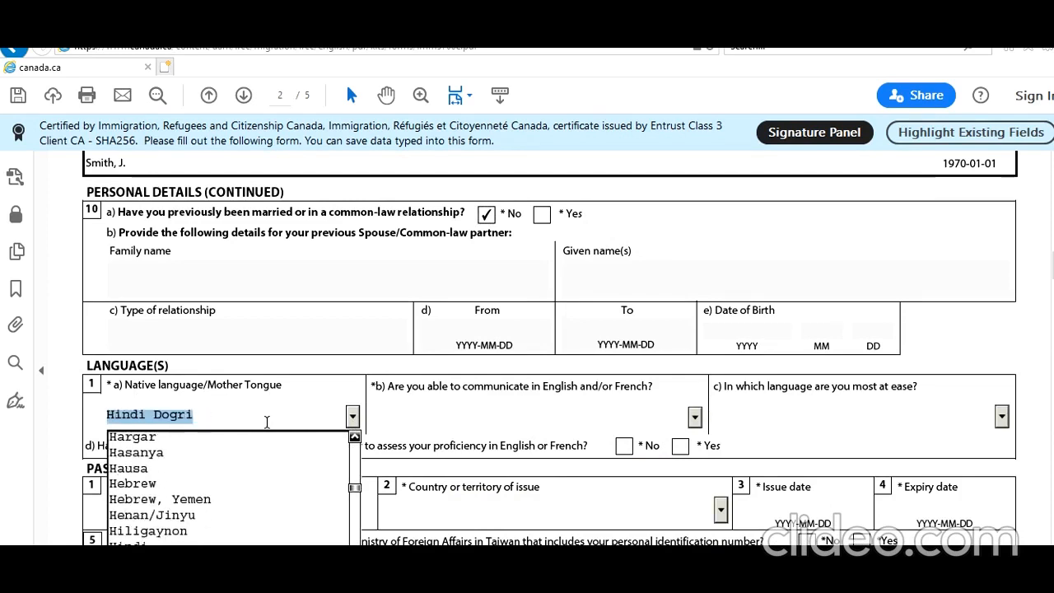
key("Up")
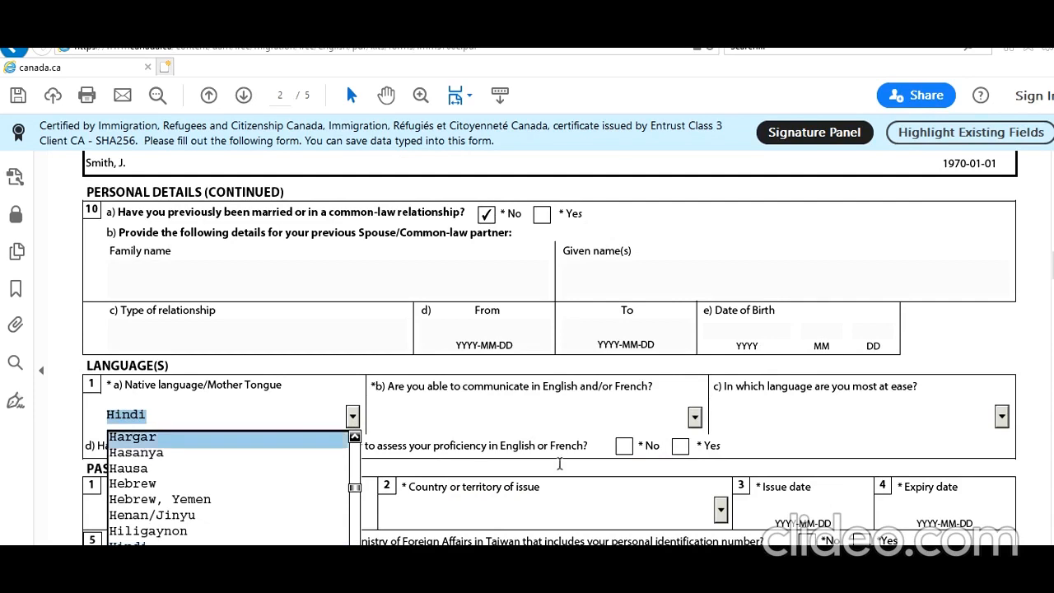
left_click(568, 425)
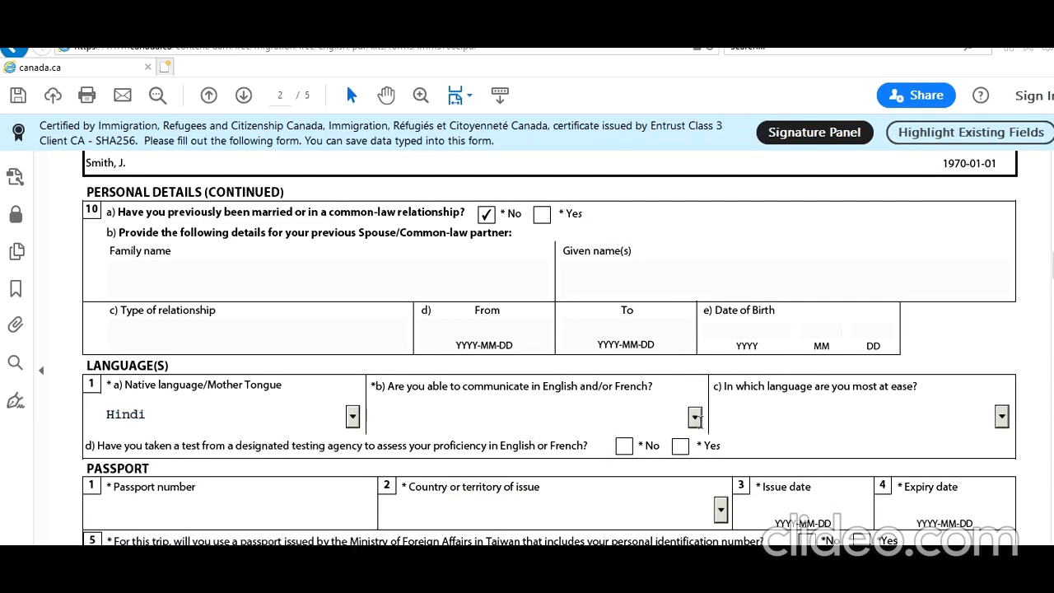
Step: Choose English as the language of communication and answer No to having taken a designated English or French proficiency test
left_click(695, 417)
left_click(578, 454)
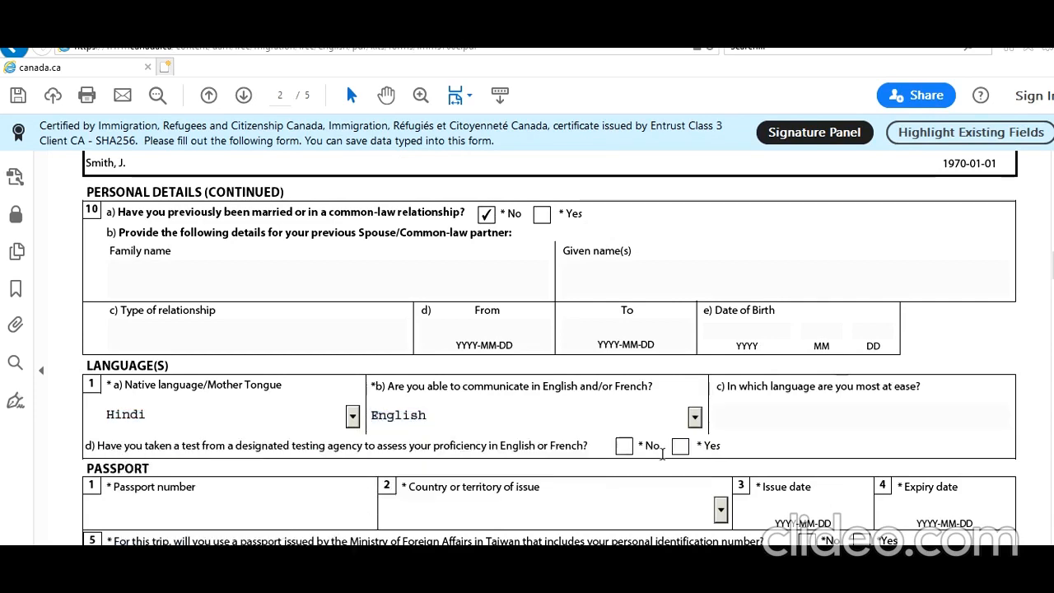
left_click(624, 445)
Step: Enter the passport number and set its country or territory of issue to IND (India)
scroll(403, 450, "down", 3)
left_click(223, 389)
type("L6756774")
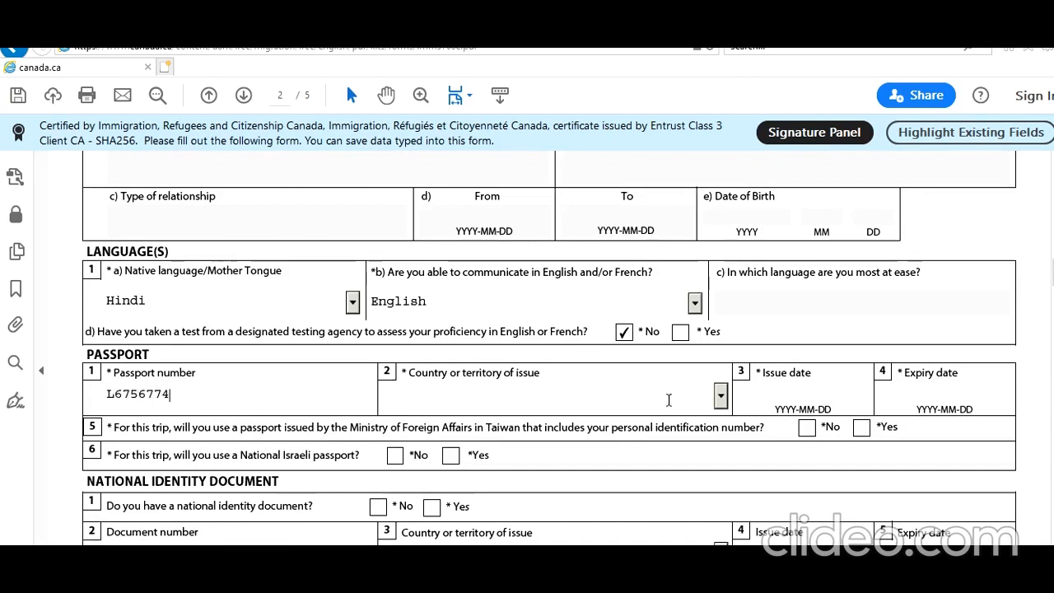
left_click(721, 395)
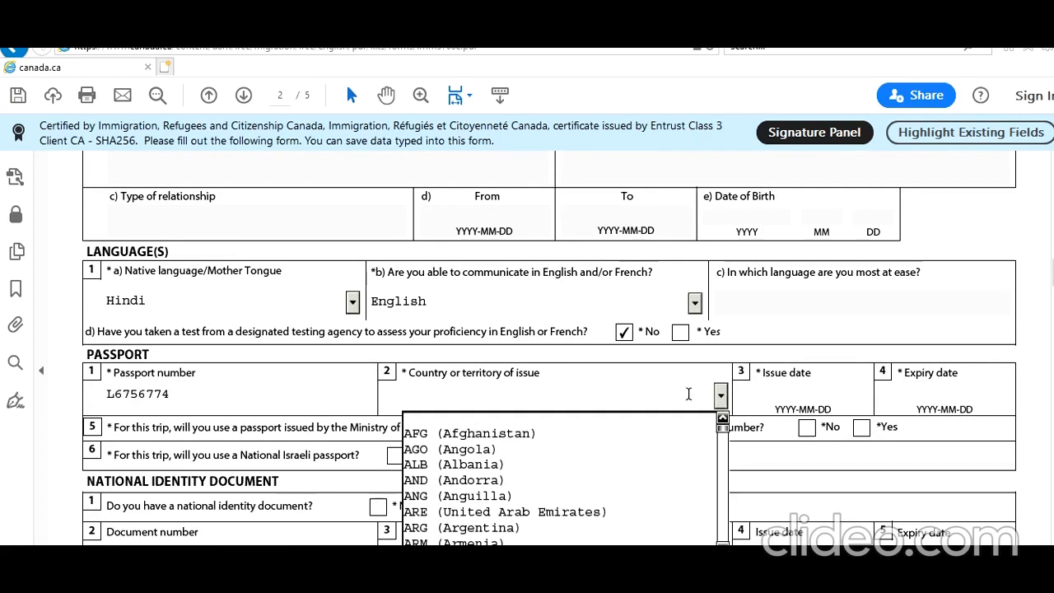
type("ia)")
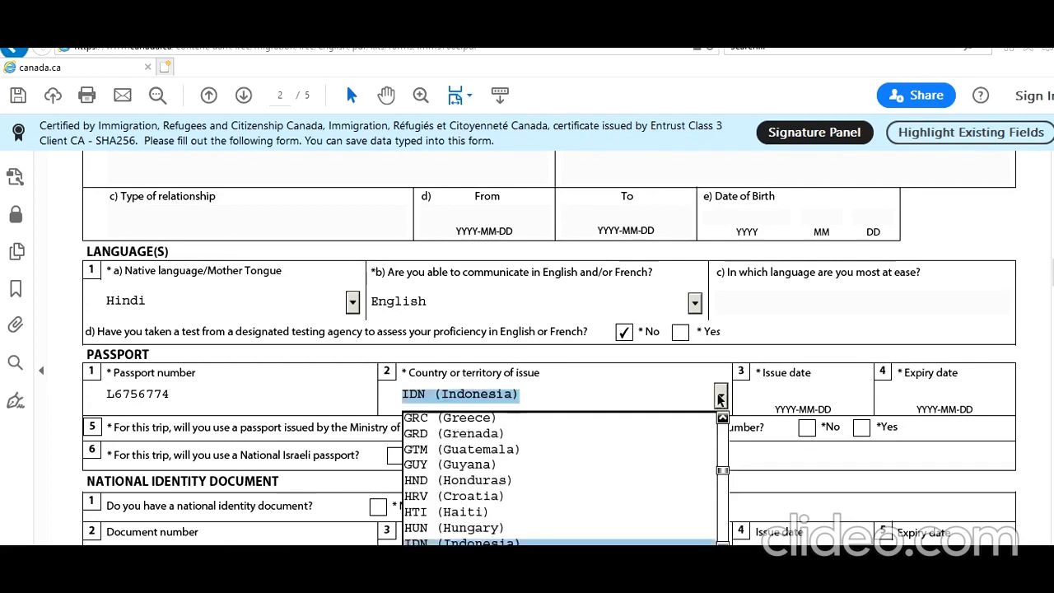
scroll(706, 453, "down", 1)
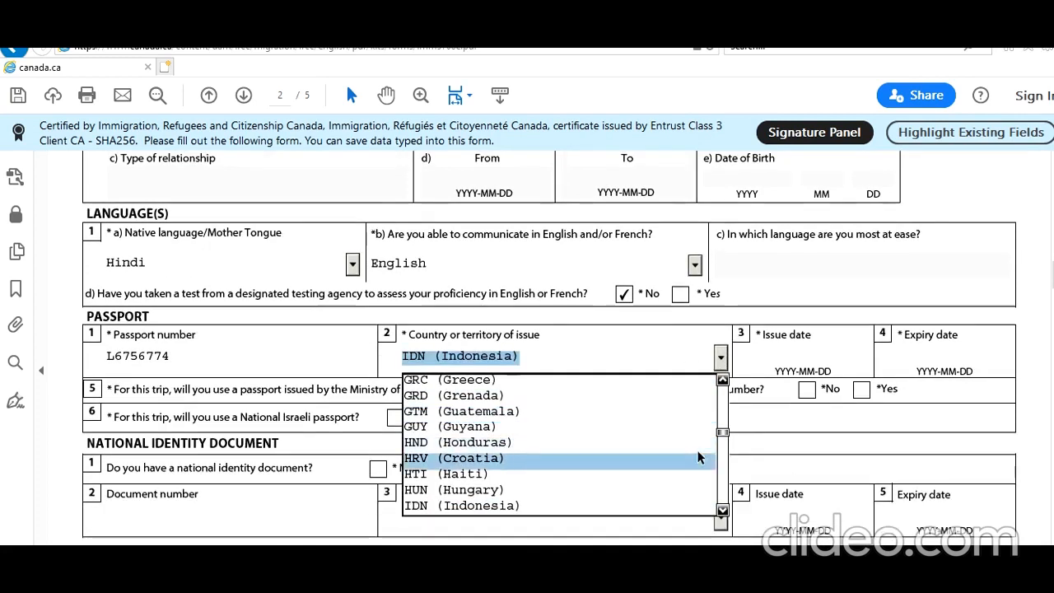
left_click(722, 512)
left_click(699, 508)
Step: Set the passport's issue date to 2019-03-01 and its expiry date to 2029-02-28
left_click(782, 353)
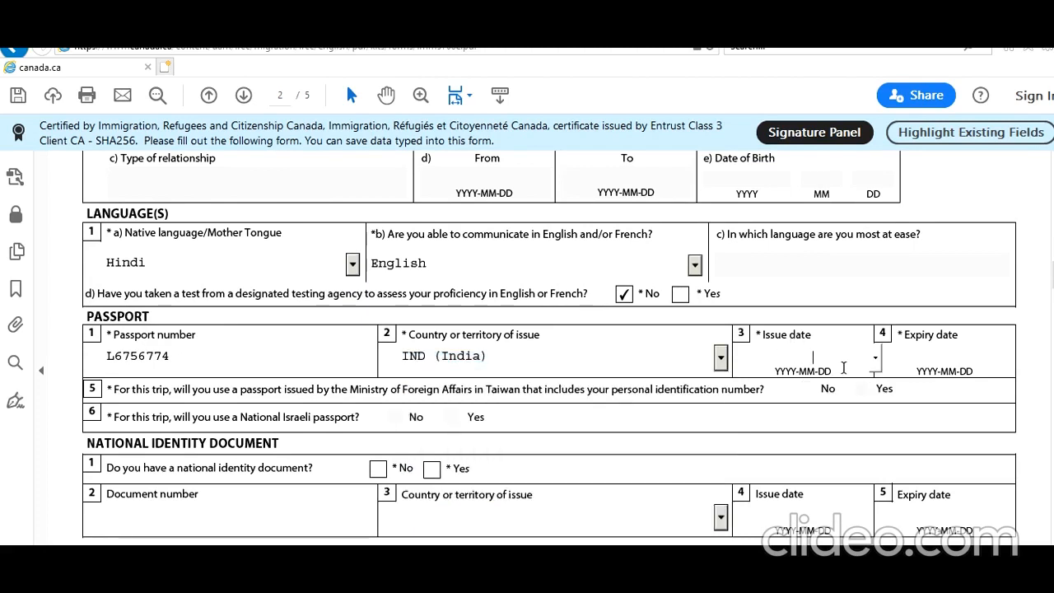
type("2019-03-01")
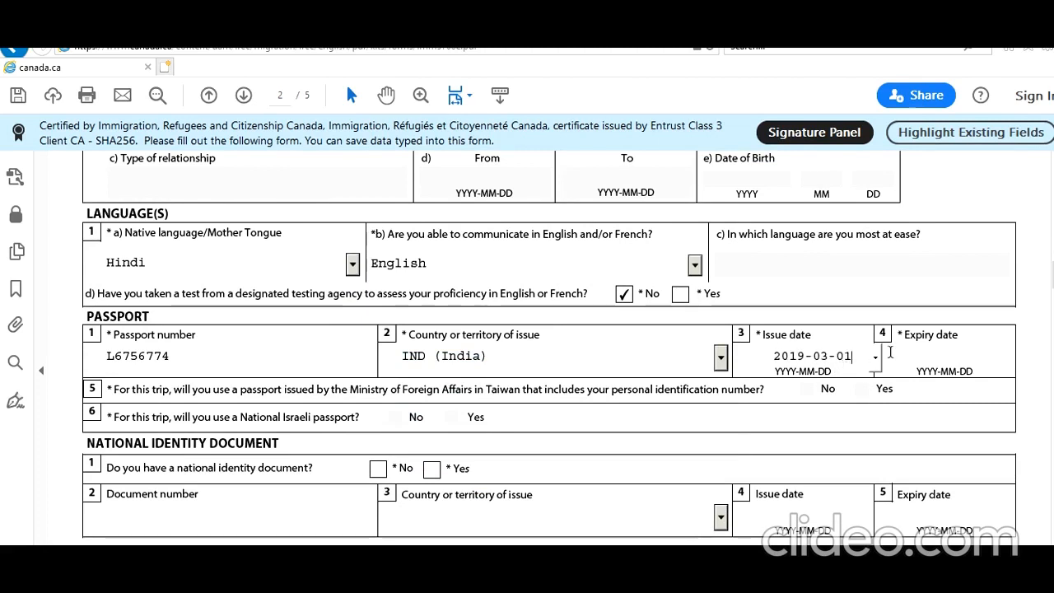
left_click(975, 368)
type("2")
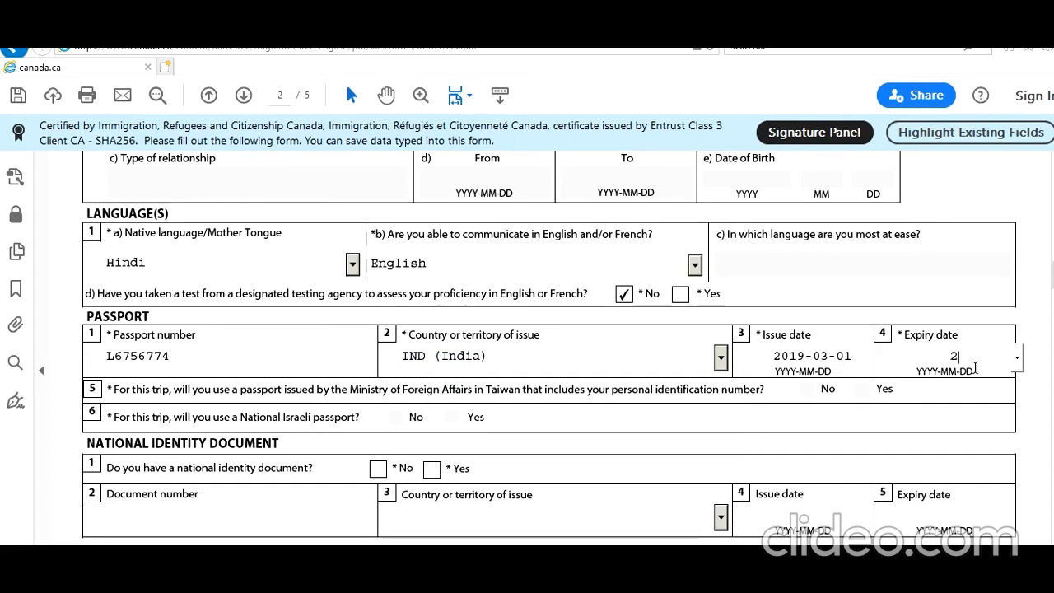
type("029-02-28")
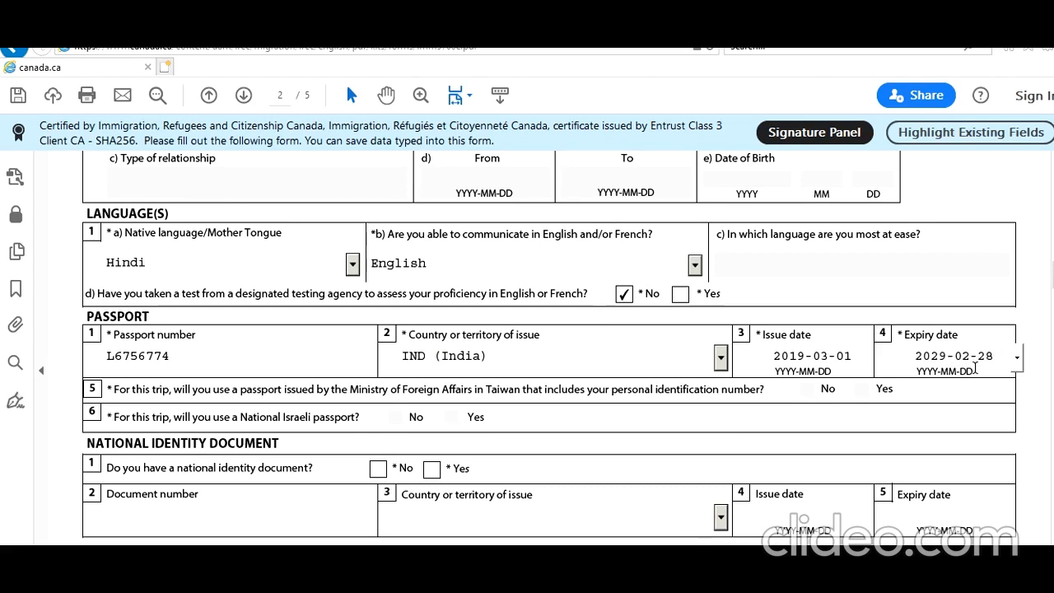
Step: Answer Yes to having a national identity document
left_click(928, 427)
left_click(380, 470)
scroll(381, 472, "down", 2)
left_click(429, 396)
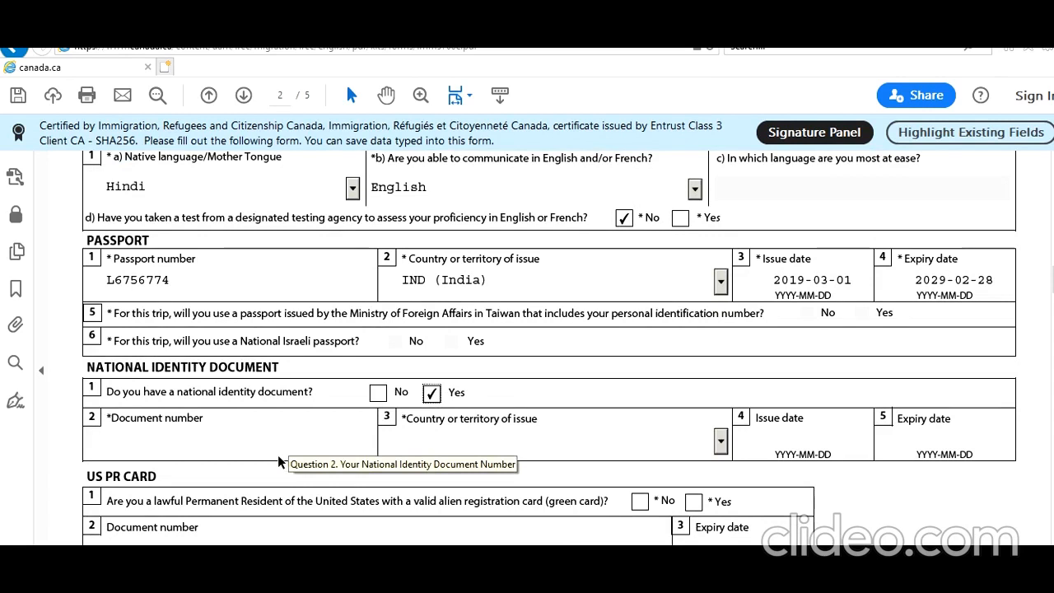
Step: Enter the national identity document number and set its country or territory of issue to IND (India)
left_click(276, 449)
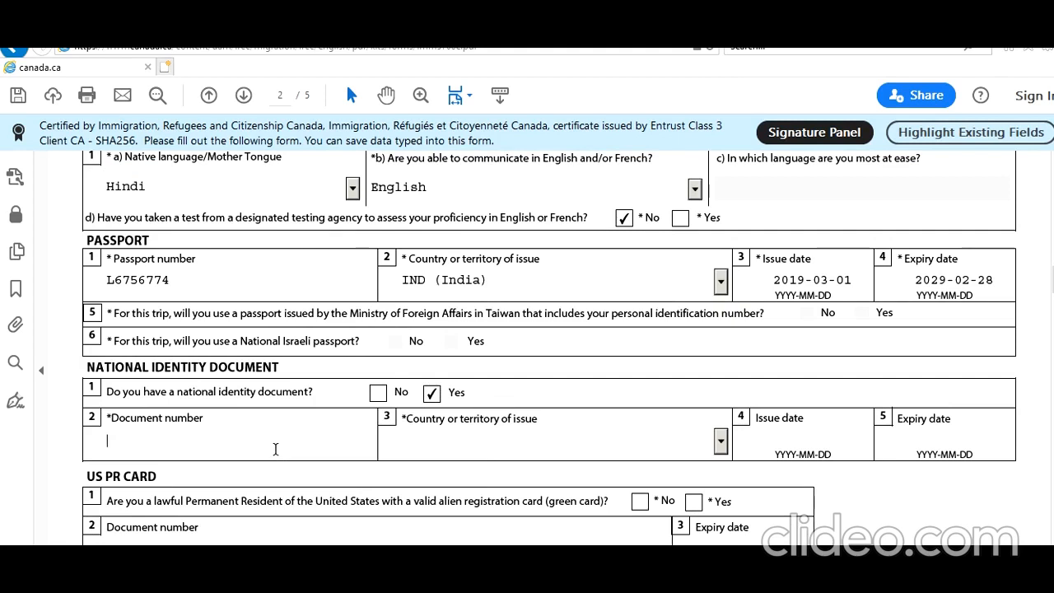
type("ANT8")
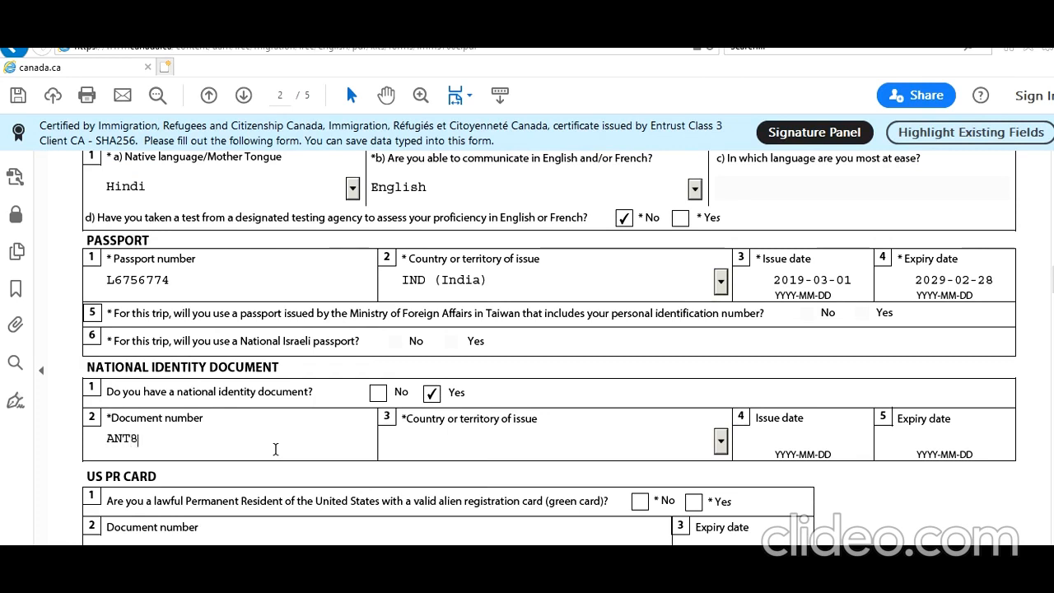
type("765T")
left_click(522, 450)
type("IND (India")
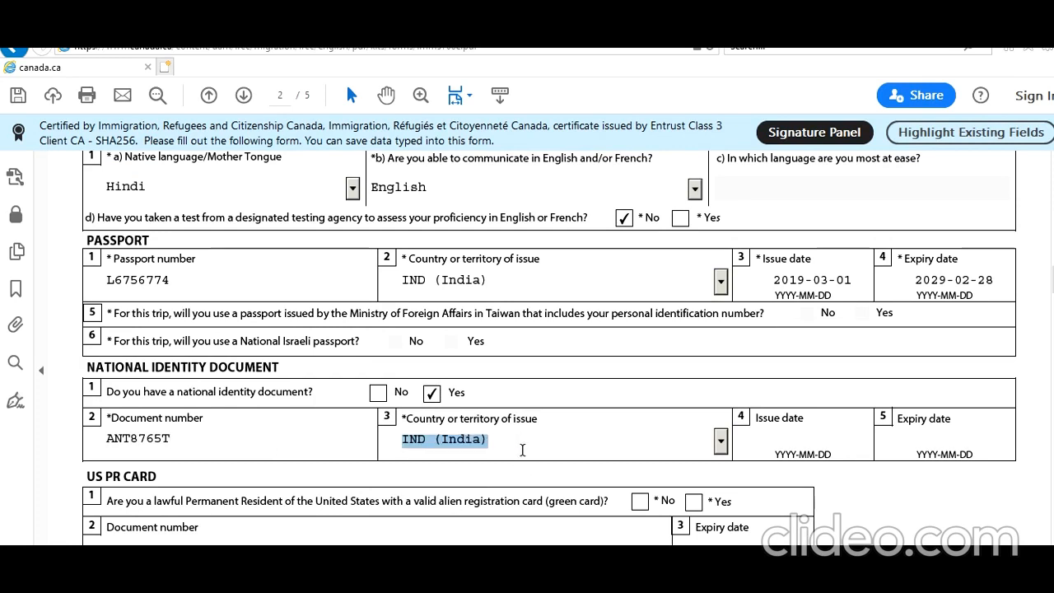
Step: Set the national identity document's issue date to 1995-02-02 and answer No to being a US permanent resident with a green card
left_click(760, 458)
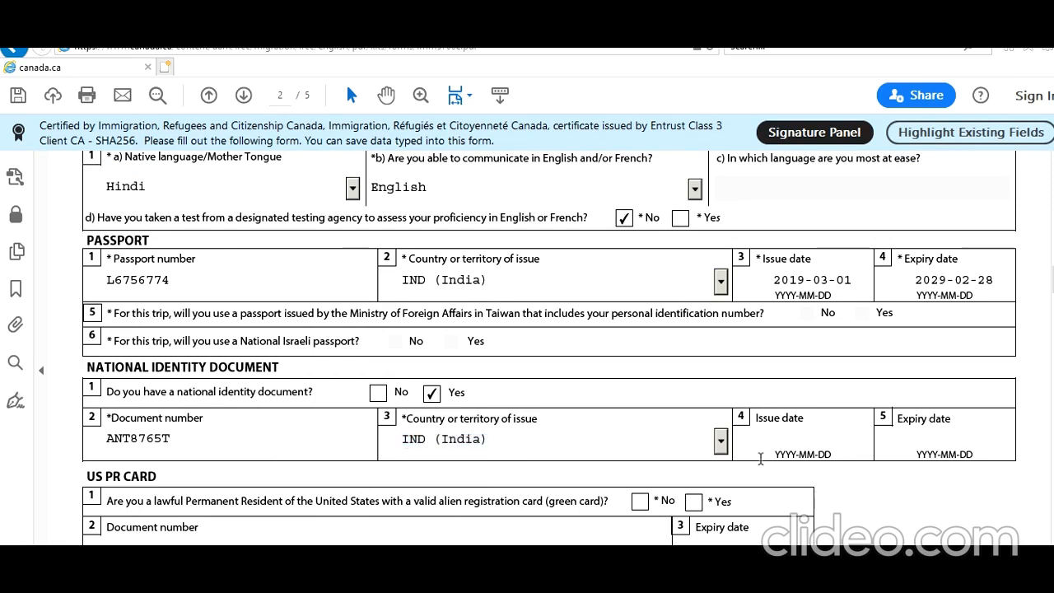
left_click(879, 445)
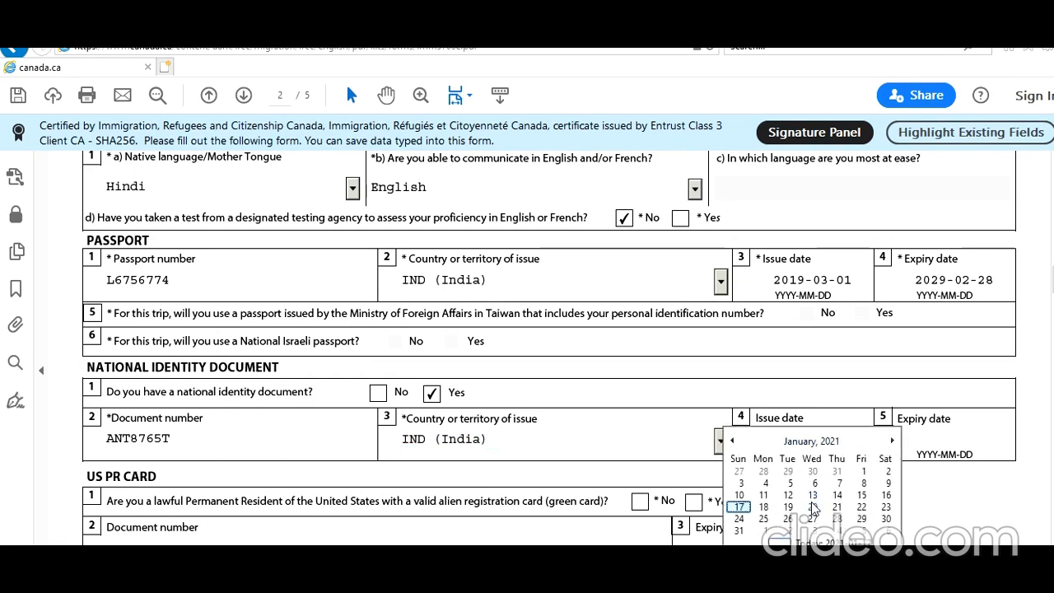
left_click(811, 440)
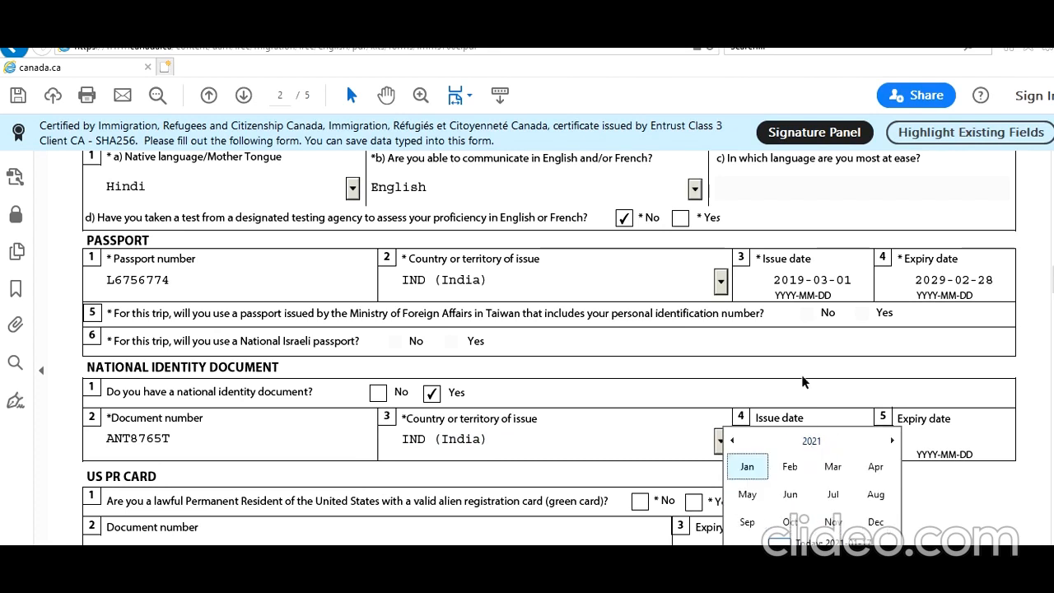
left_click(810, 442)
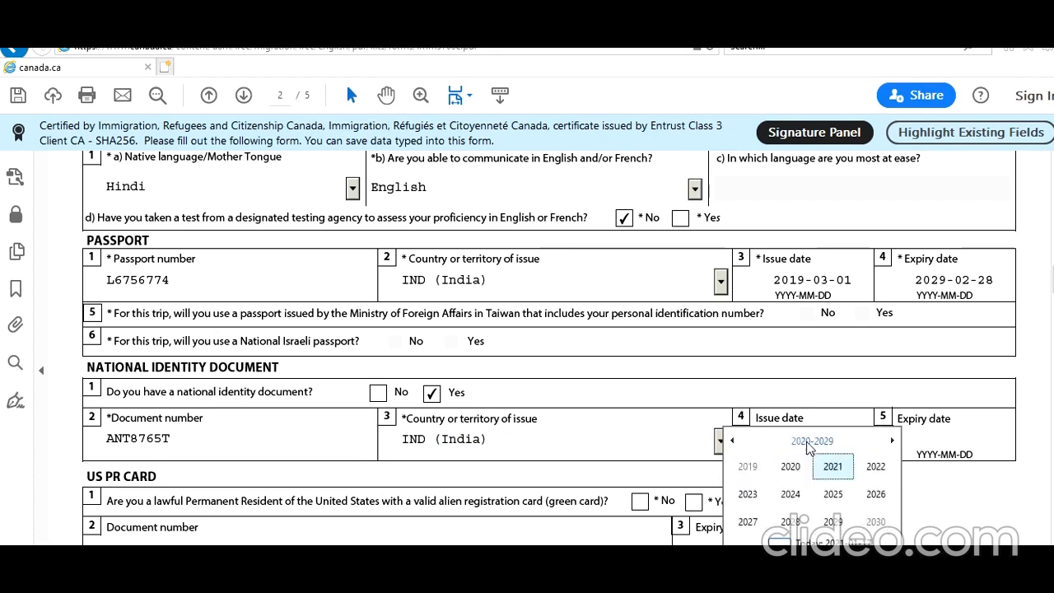
left_click(732, 442)
left_click(733, 442)
left_click(733, 442)
left_click(830, 494)
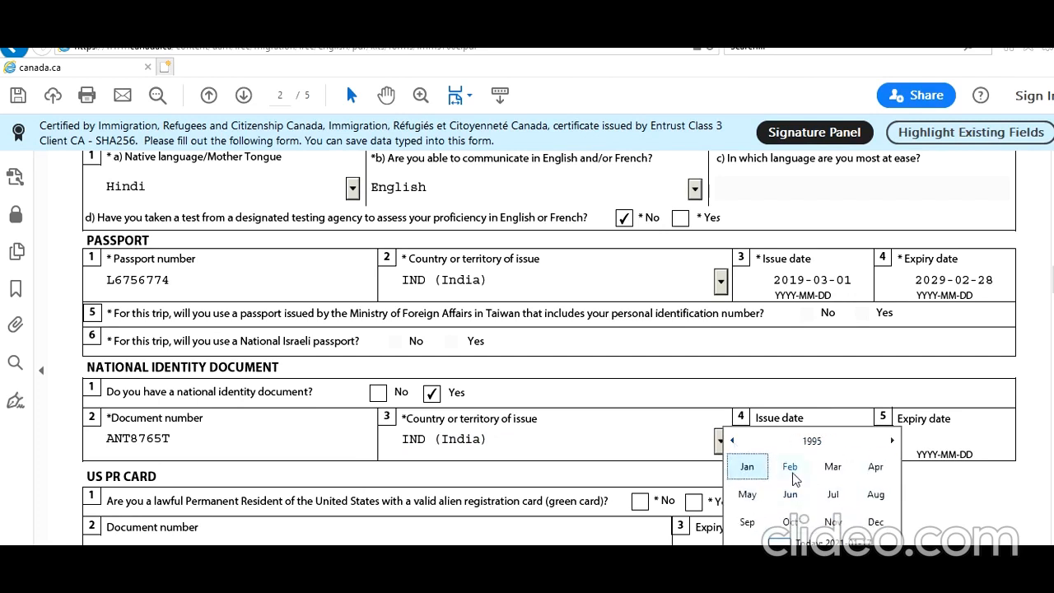
left_click(799, 475)
left_click(837, 468)
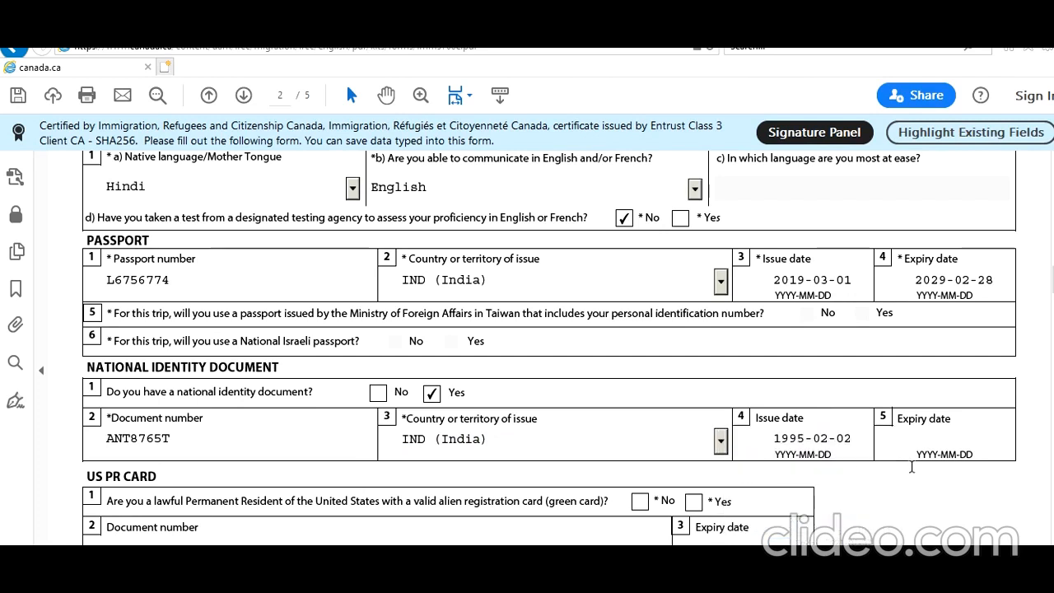
scroll(911, 467, "down", 2)
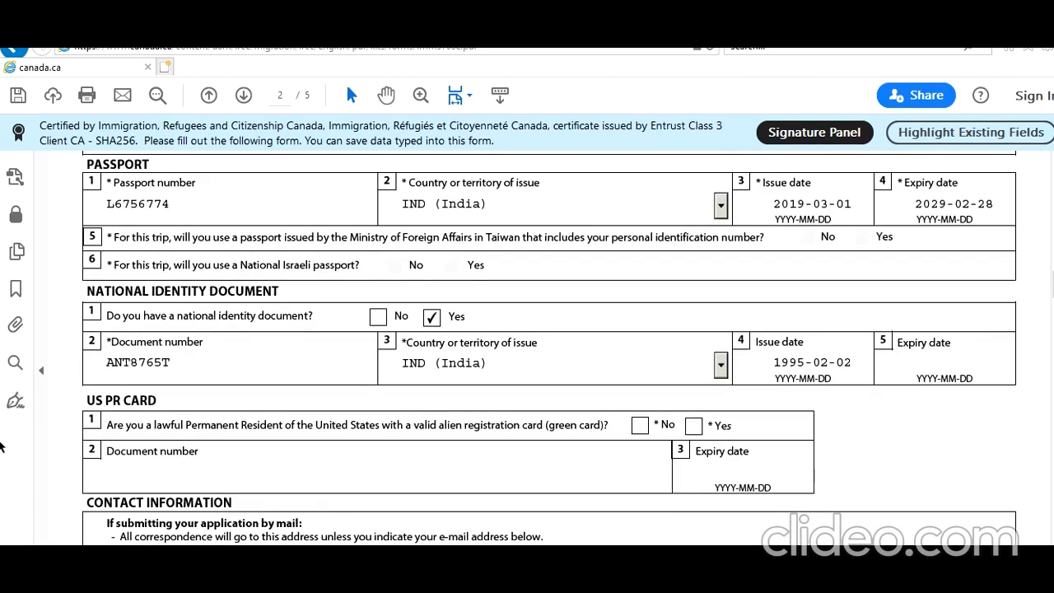
left_click(638, 426)
Step: Enter the apartment/unit, street number and street name of the current mailing address under Contact Information
scroll(518, 436, "down", 5)
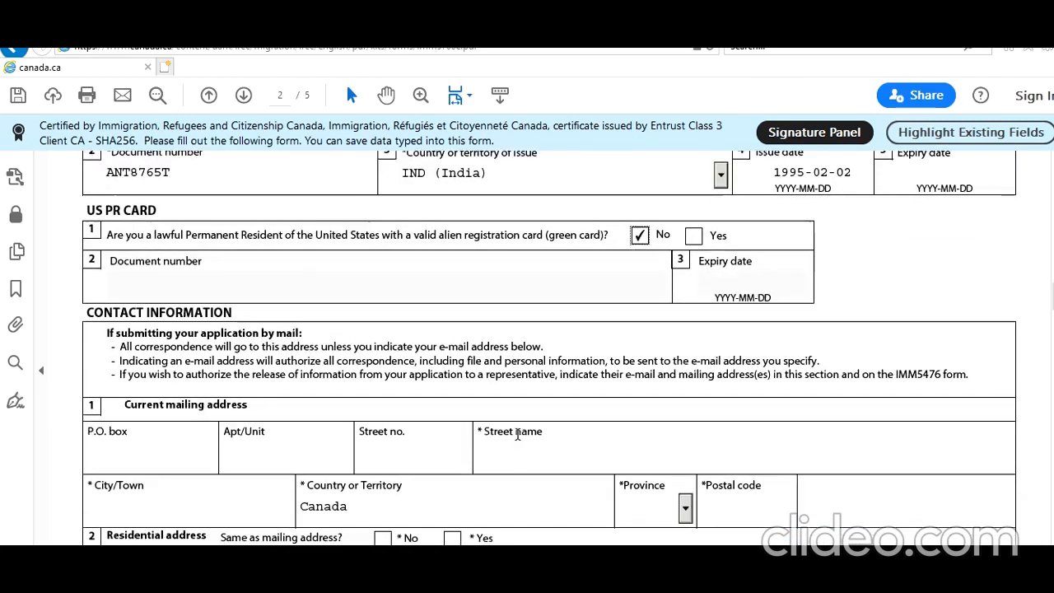
scroll(517, 434, "down", 2)
left_click(280, 377)
left_click(414, 383)
type("1")
left_click(506, 380)
type("Toron")
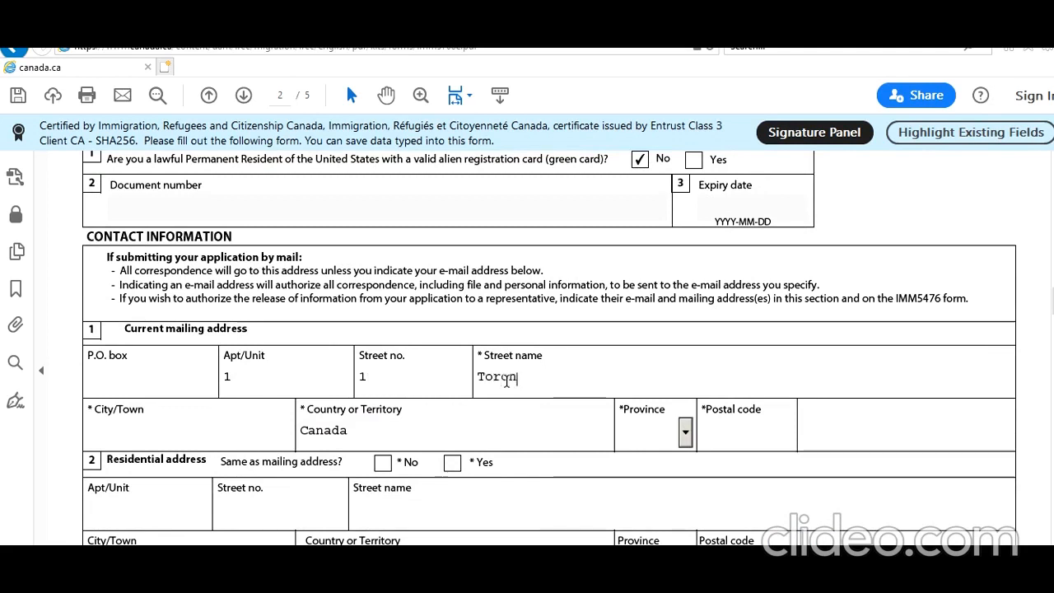
type("tonian ST")
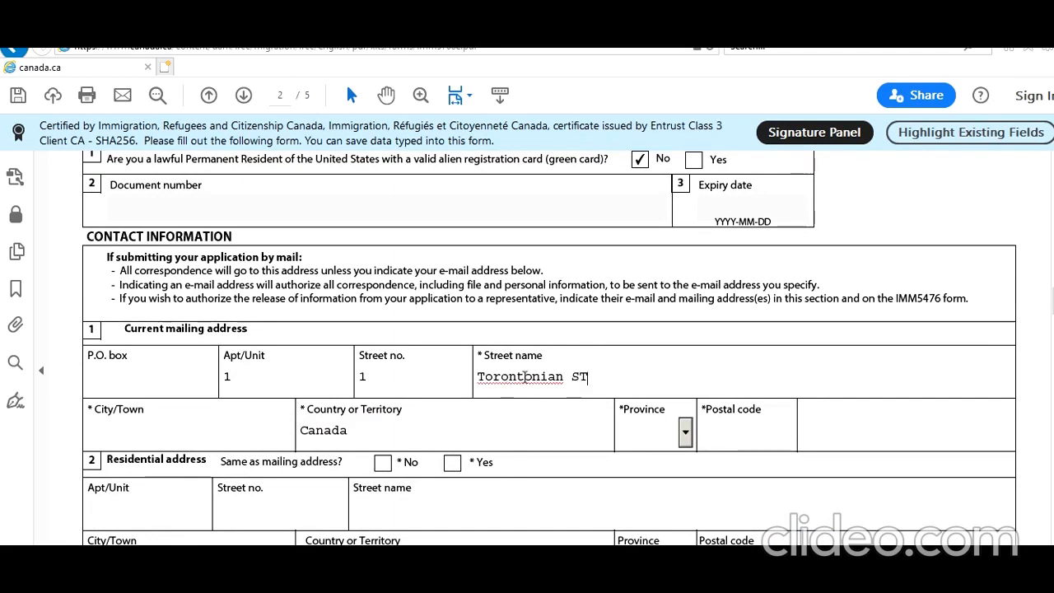
Step: Complete the mailing address with the city, province and postal code, and answer Yes to the residential address being the same
left_click(213, 438)
type("Toronto")
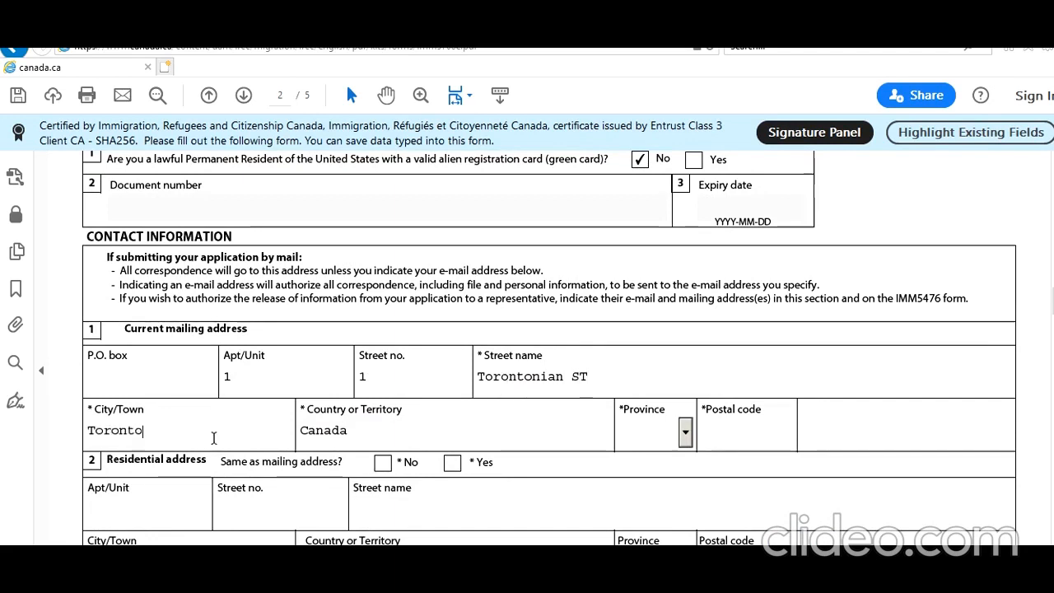
key("Tab")
key("Tab")
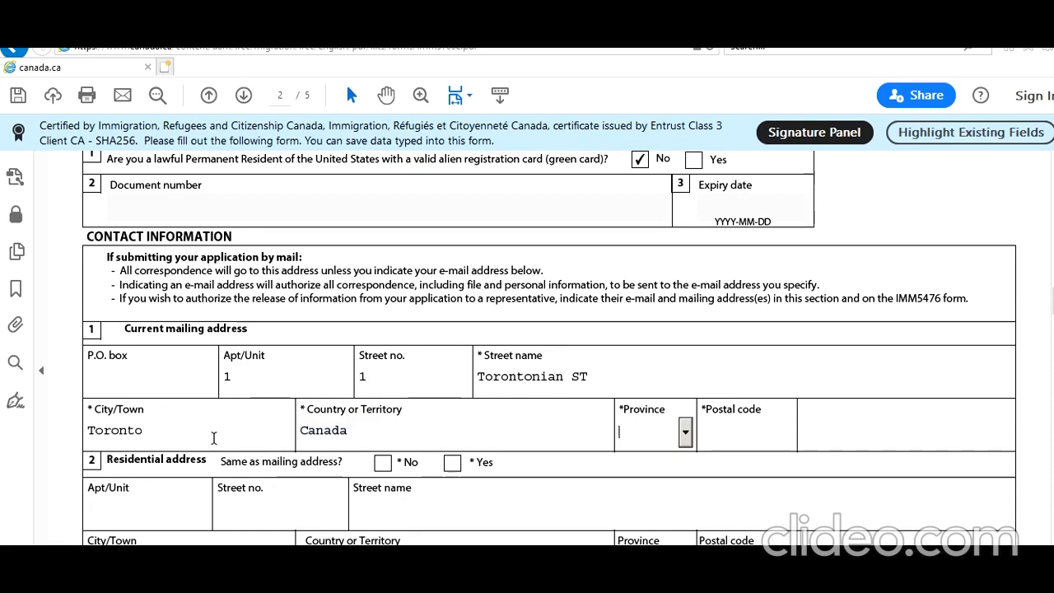
type("ON")
key("Tab")
type("L7V")
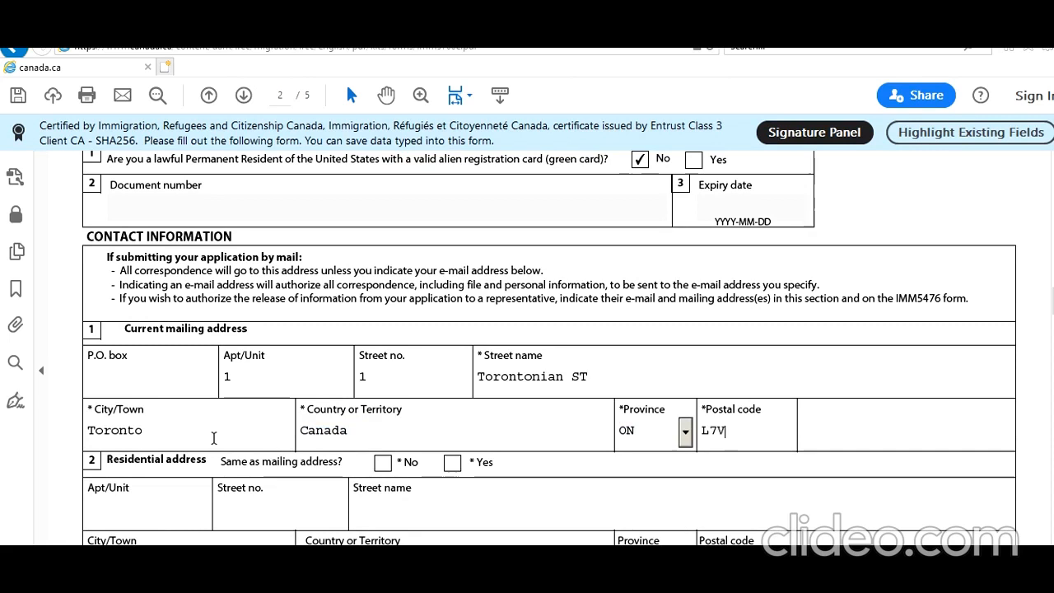
type("5T6")
left_click(452, 463)
Step: Mark the telephone number as Canada/US, set its type to Cellular and enter the applicant's phone number
scroll(411, 469, "down", 5)
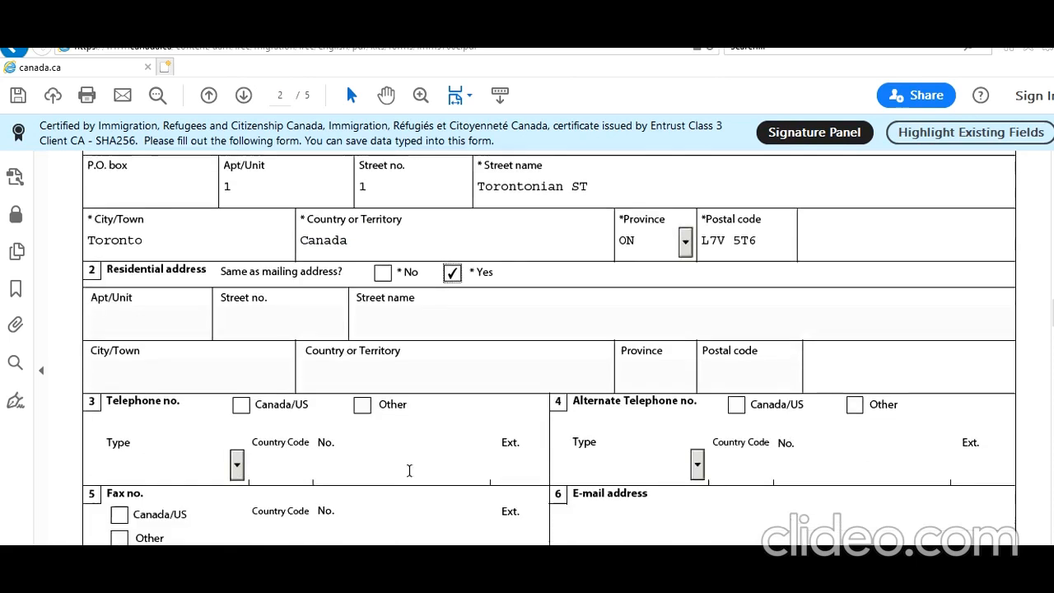
left_click(241, 367)
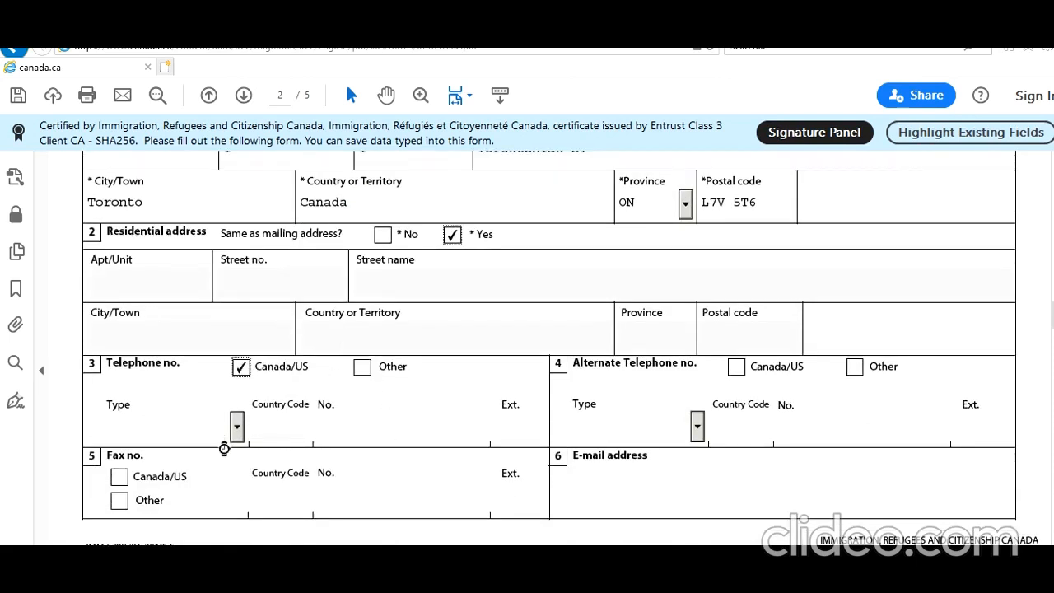
left_click(235, 434)
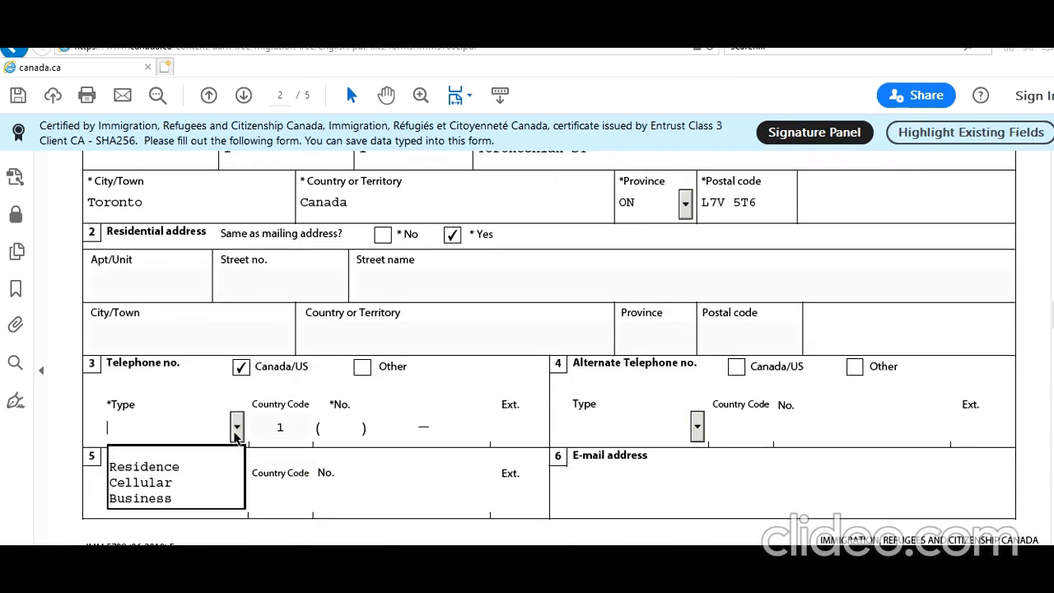
left_click(201, 479)
key("Tab")
type("767 ) 777 — 7")
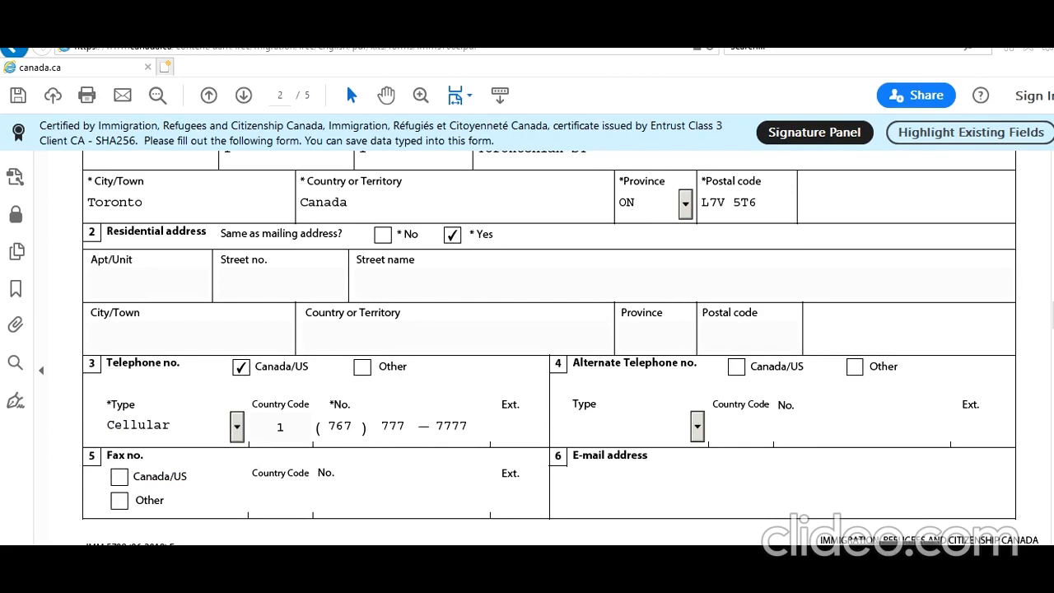
Step: Set the alternate telephone type to Residence, mark it as Canada/US and enter the alternate phone number
left_click(701, 422)
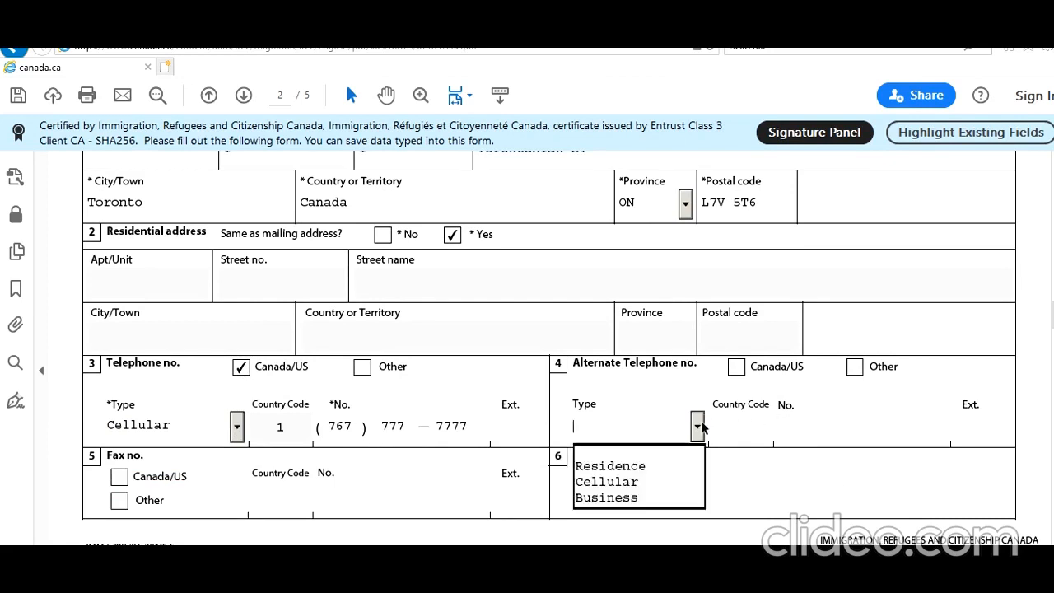
left_click(684, 468)
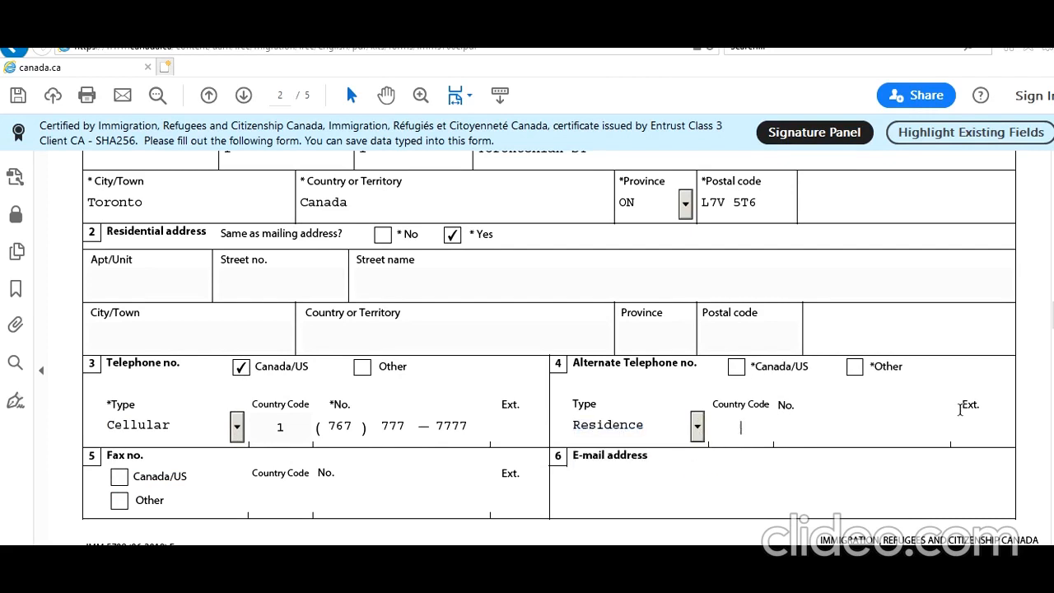
left_click(736, 367)
left_click(798, 427)
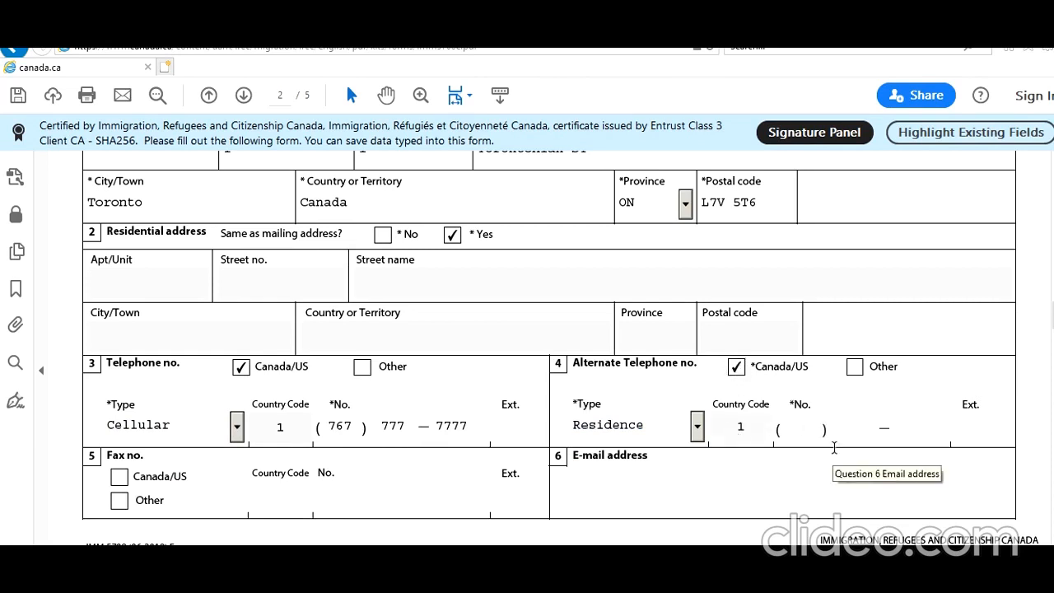
type("787 ) 787 — 8787")
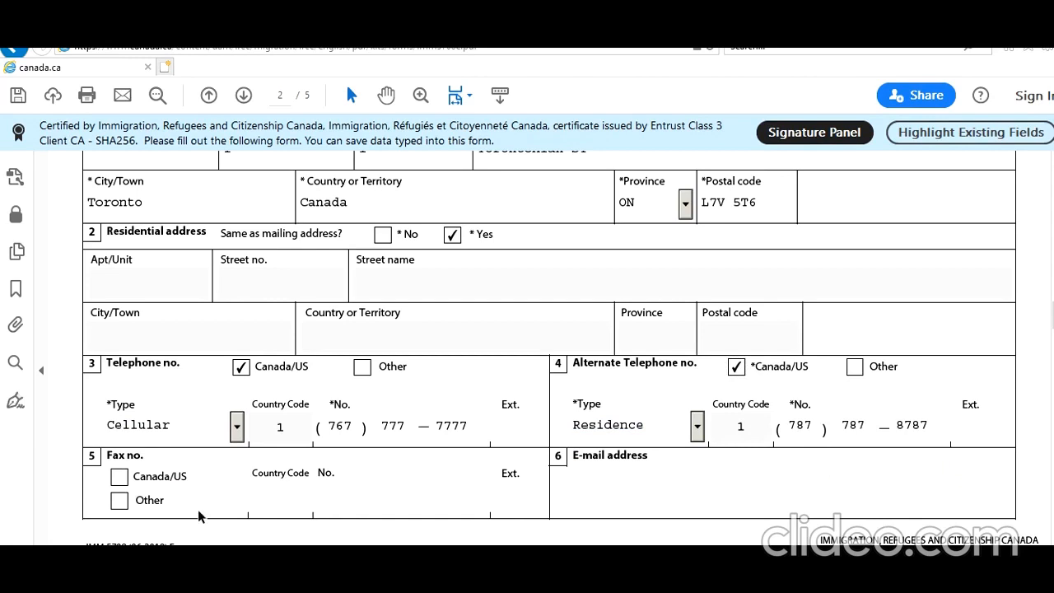
Step: Fill in the applicant's e-mail address in the contact information
left_click(653, 477)
type("jonhnnnnnnn\\")
key("BackSpace")
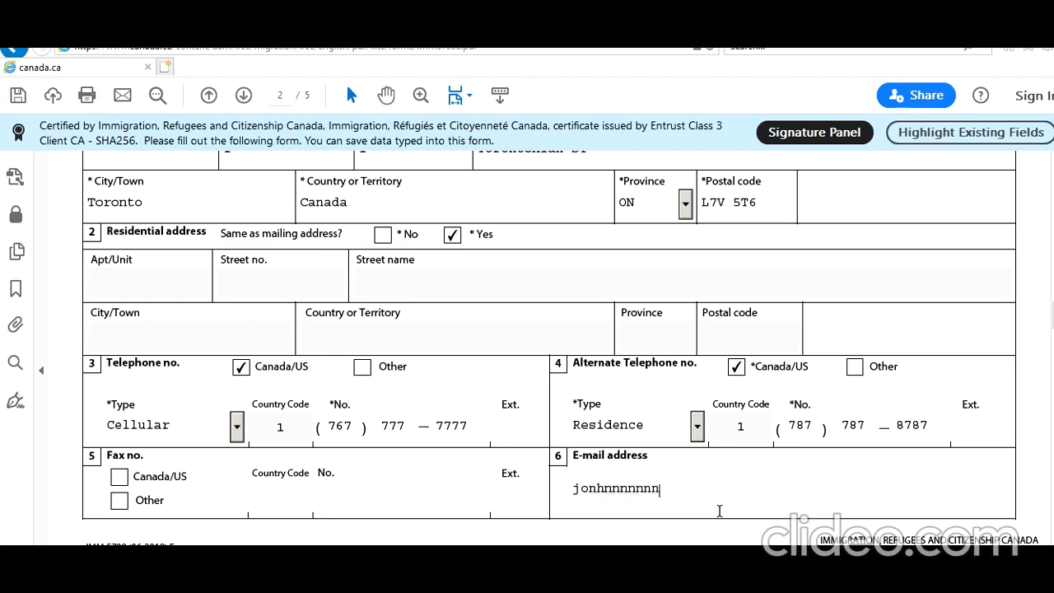
type("@sjhahjahsdd.com")
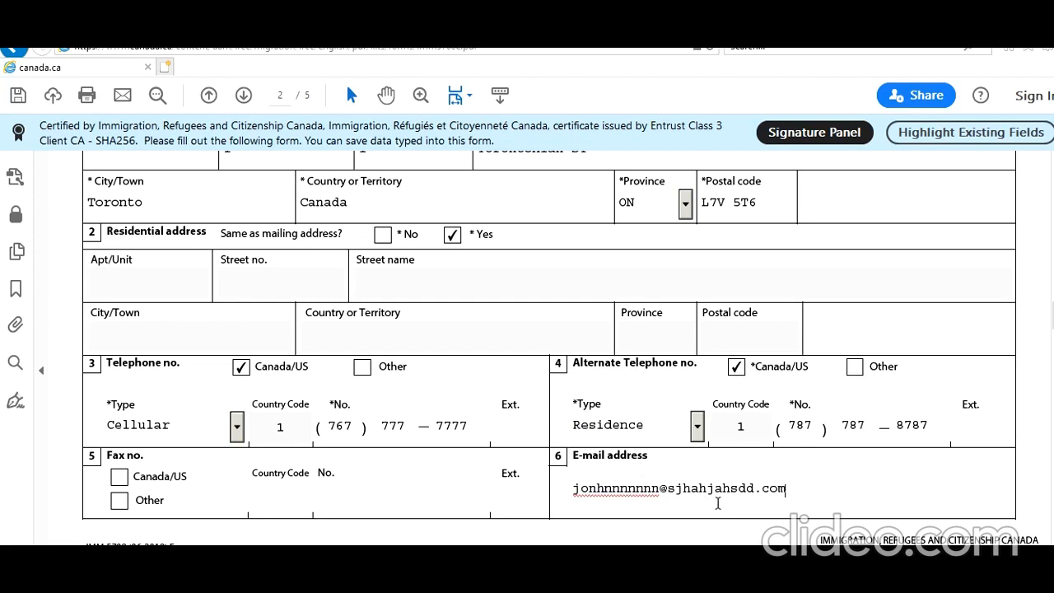
Step: Under Coming into Canada, enter the original entry date 2020-08-26 and the place Toronto Pearson Airport
scroll(712, 519, "down", 3)
scroll(709, 525, "down", 3)
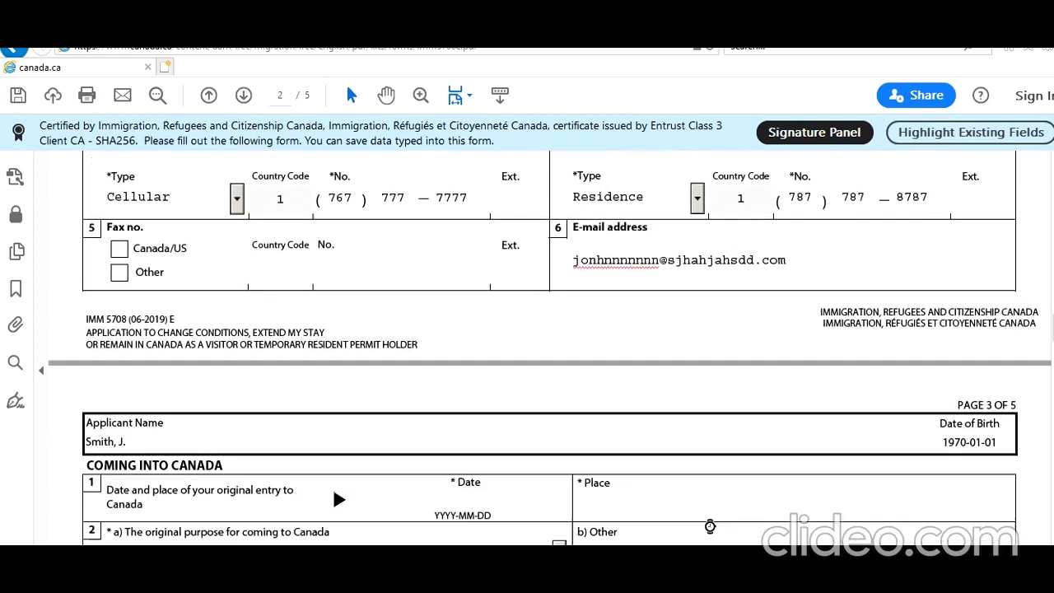
scroll(709, 525, "down", 2)
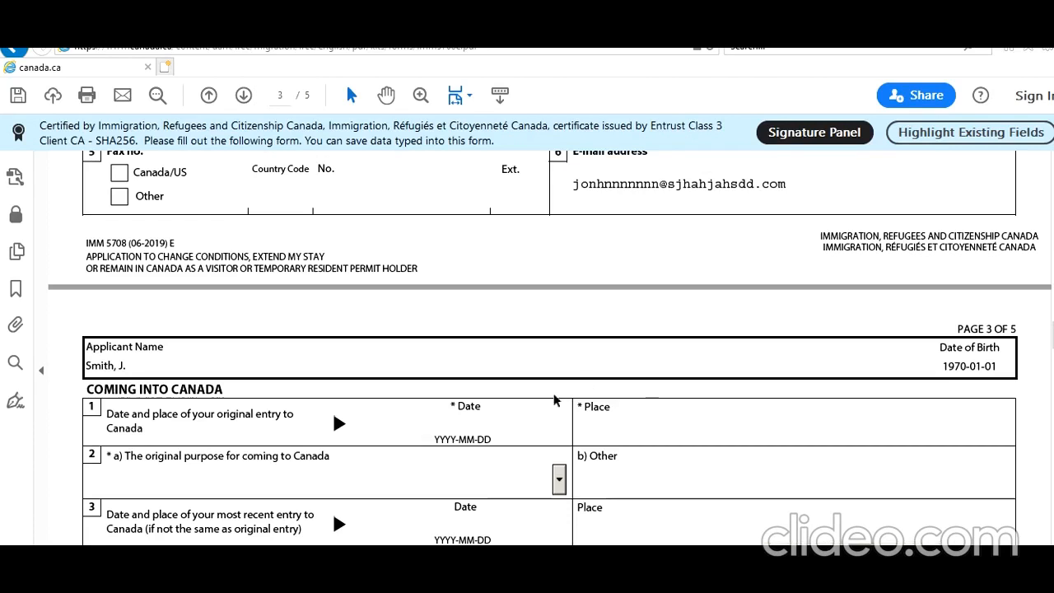
left_click(470, 425)
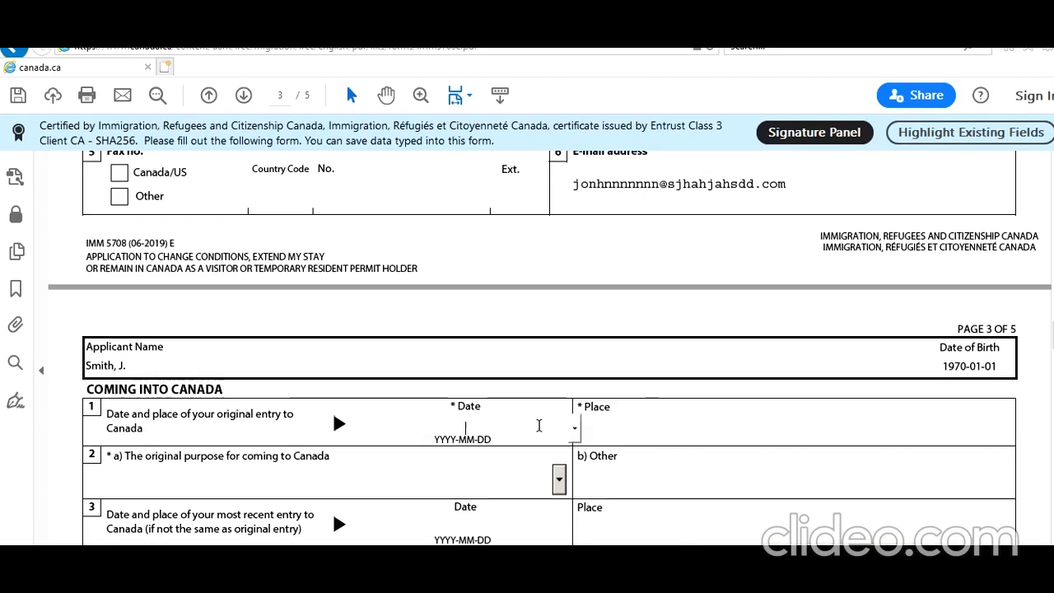
type("202")
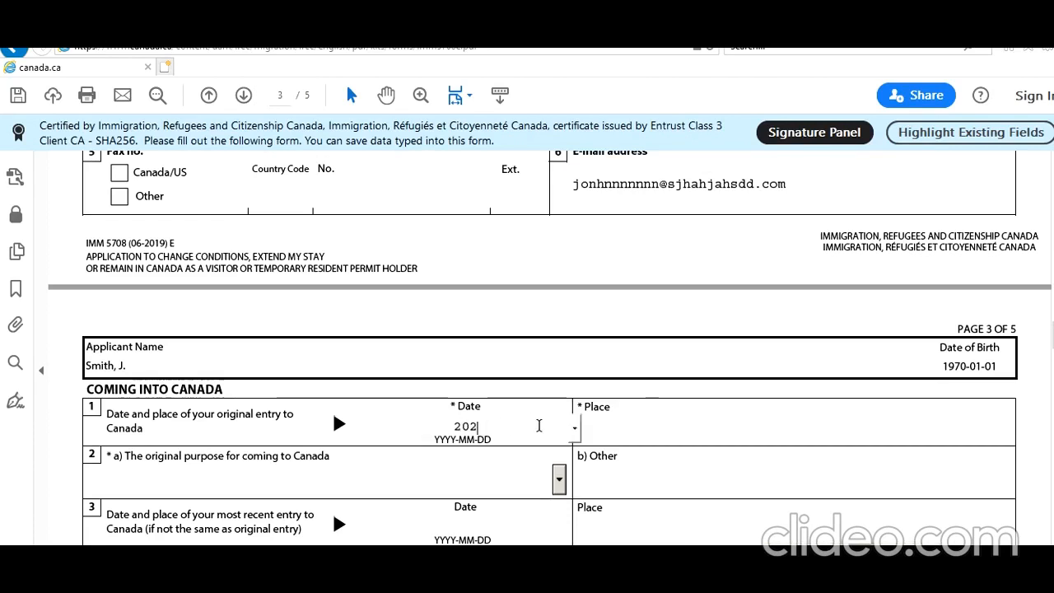
type("0-")
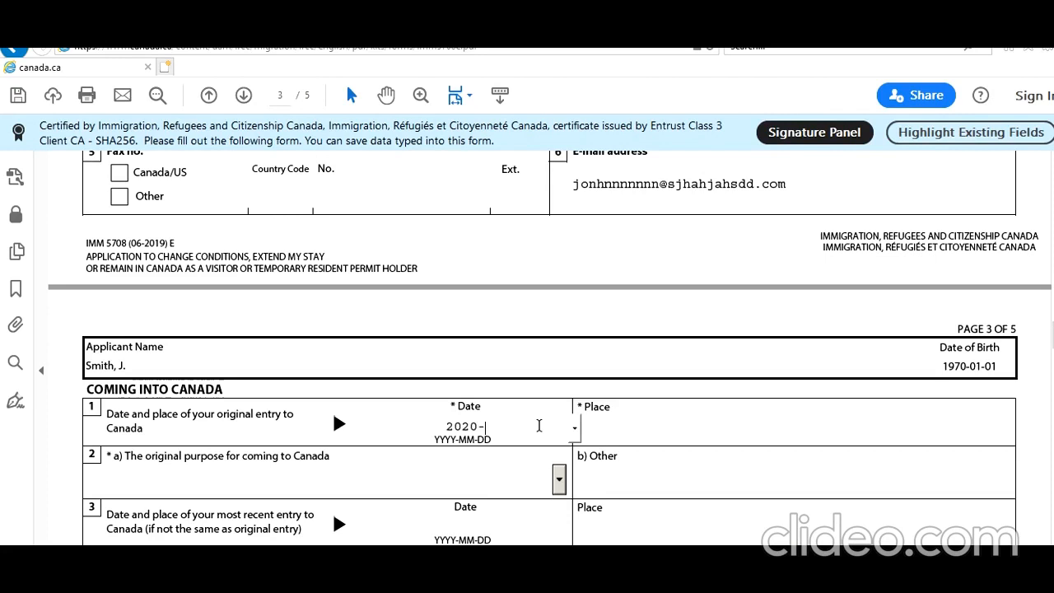
type("08-26")
left_click(677, 425)
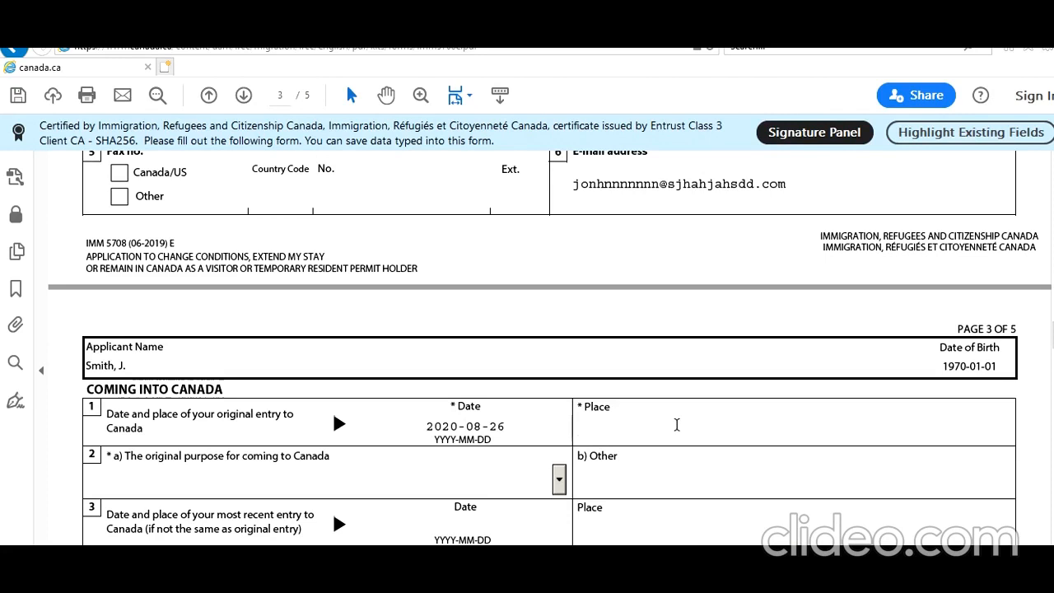
type("Toronto Pears")
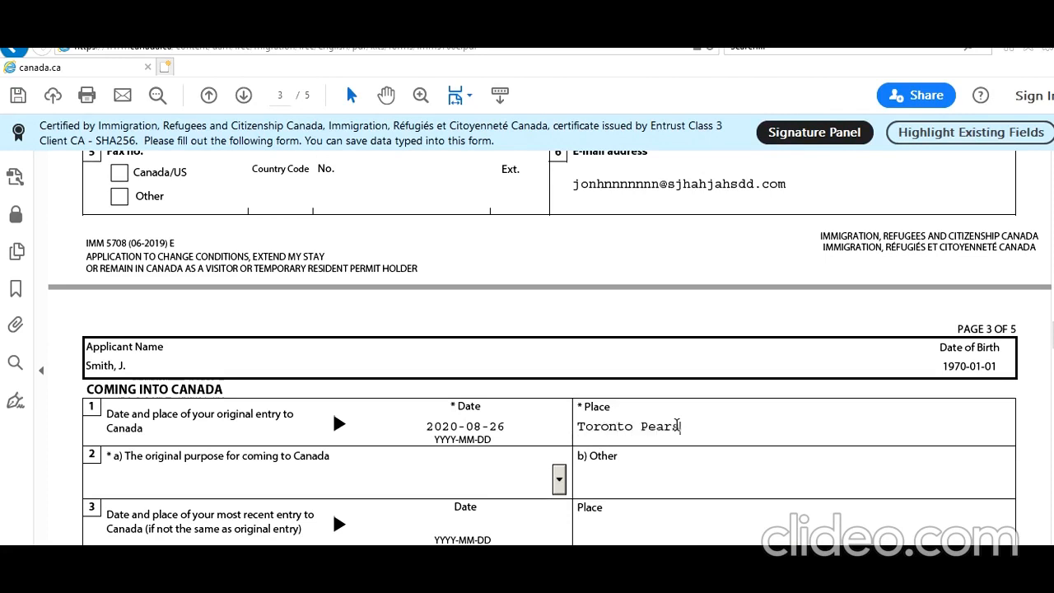
type("on Airport")
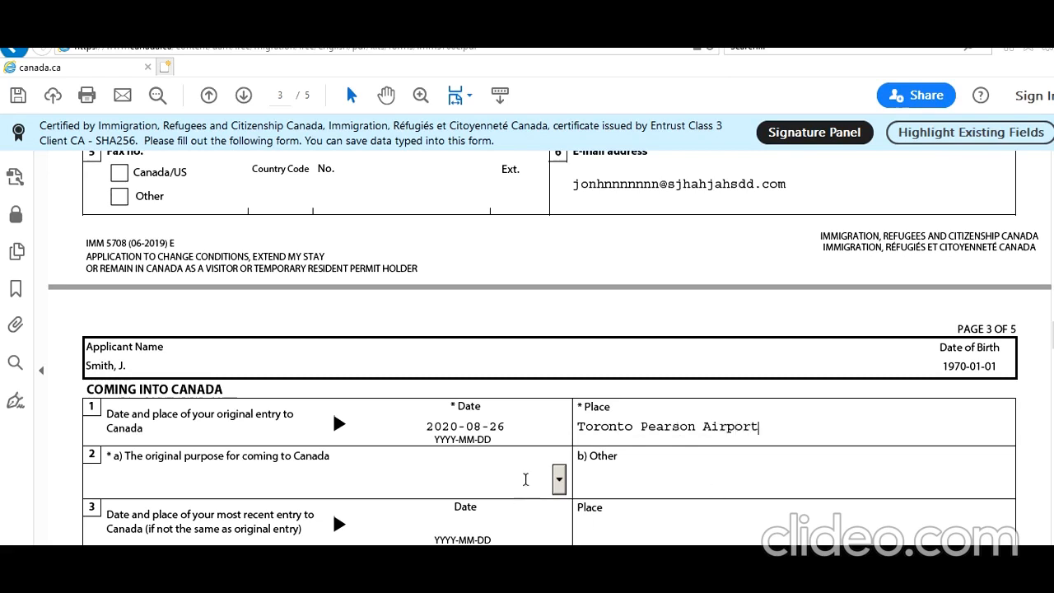
Step: Set the original purpose for coming to Canada to Family Visit
left_click(557, 481)
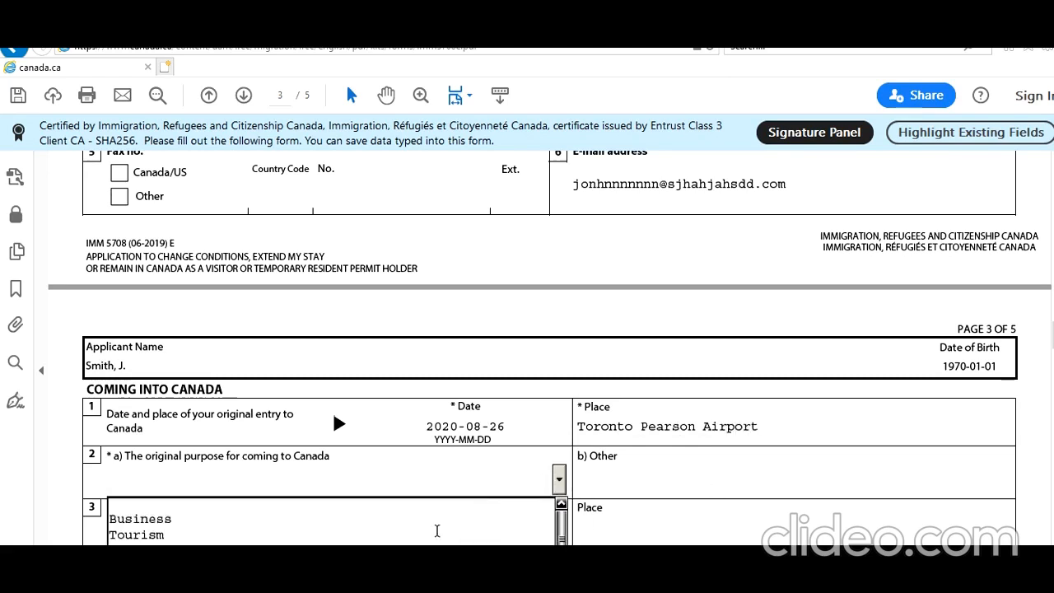
key("Down")
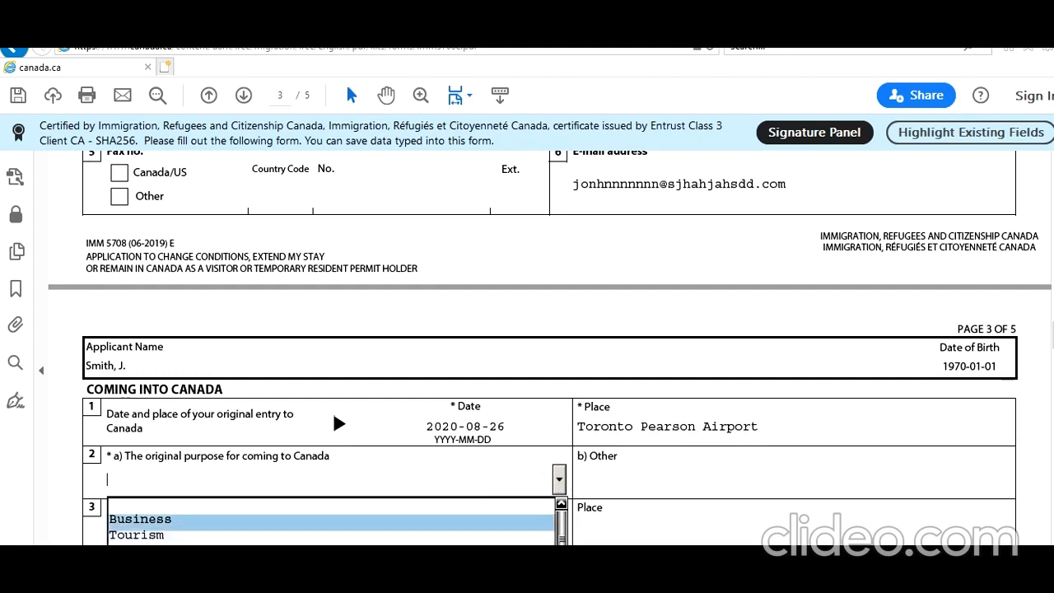
scroll(689, 349, "down", 3)
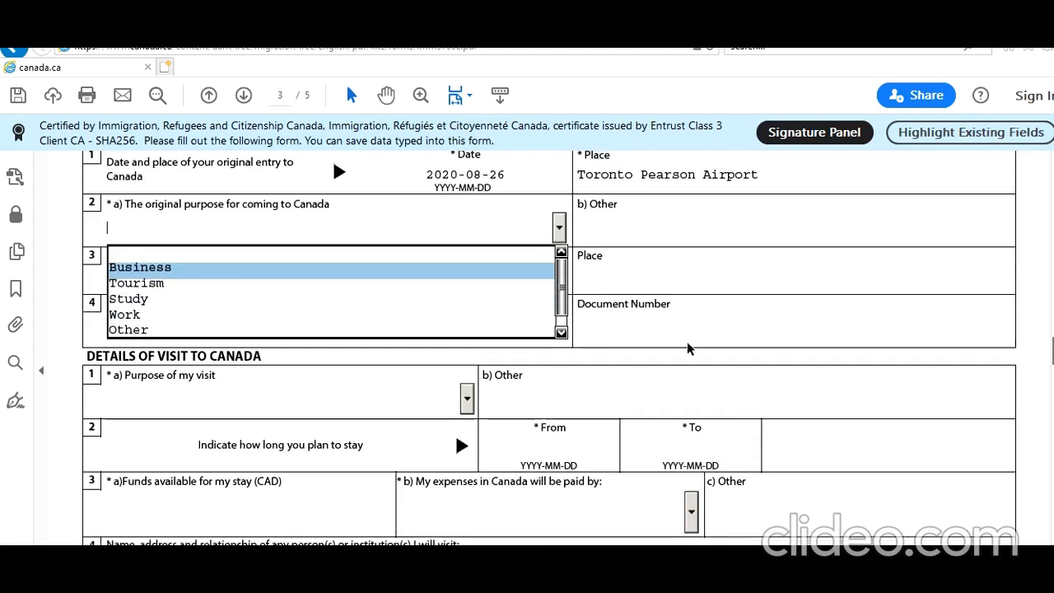
key("Down")
key("Down")
scroll(565, 314, "down", 1)
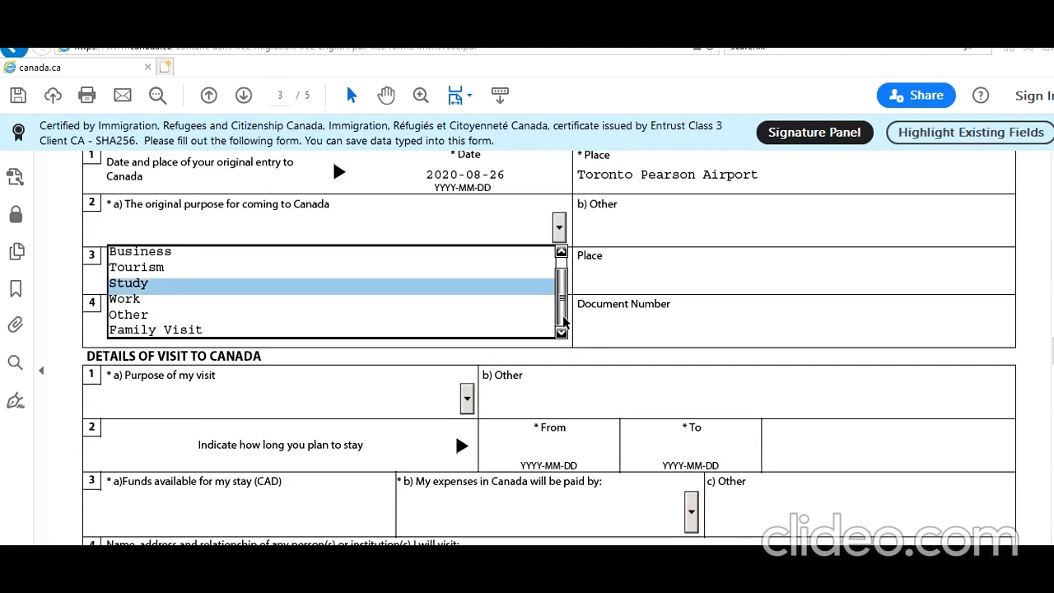
left_click(456, 331)
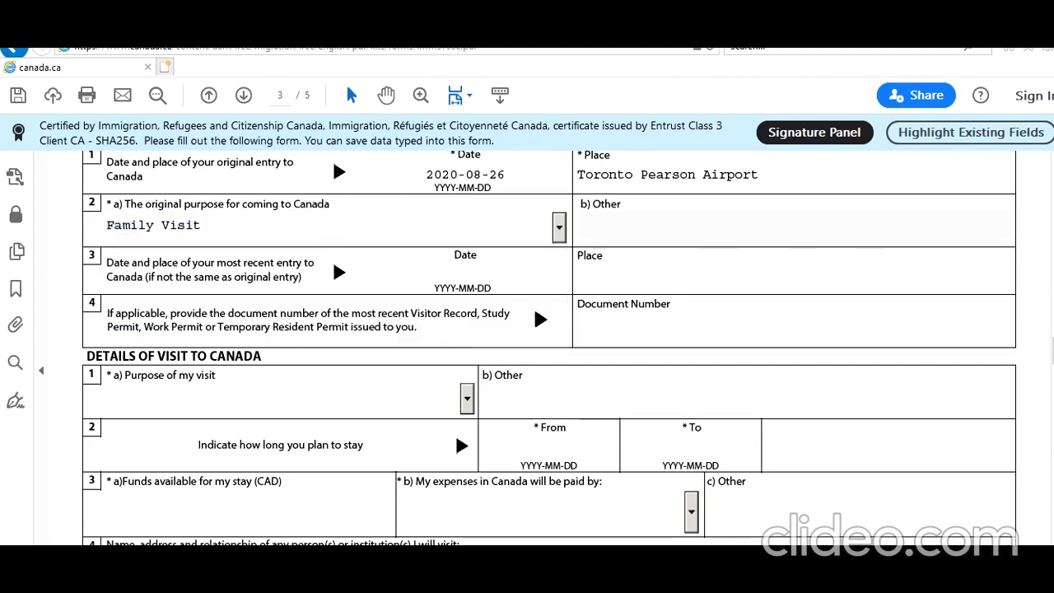
Step: Under Details of Visit to Canada, set the purpose of the visit to Other and place the cursor in its explanation field
scroll(549, 346, "up", 1)
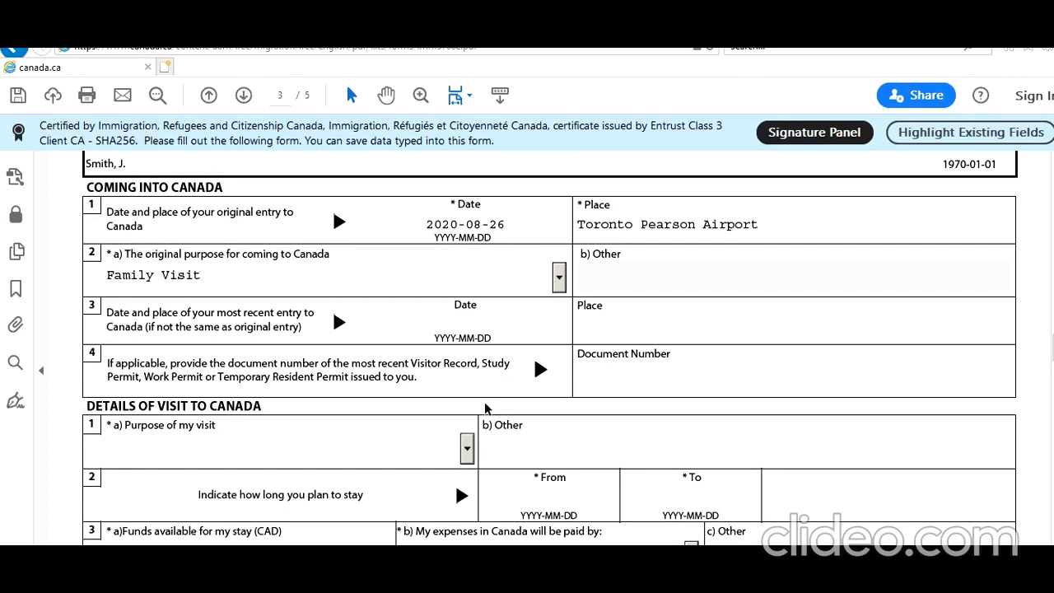
scroll(486, 407, "down", 1)
scroll(486, 403, "down", 1)
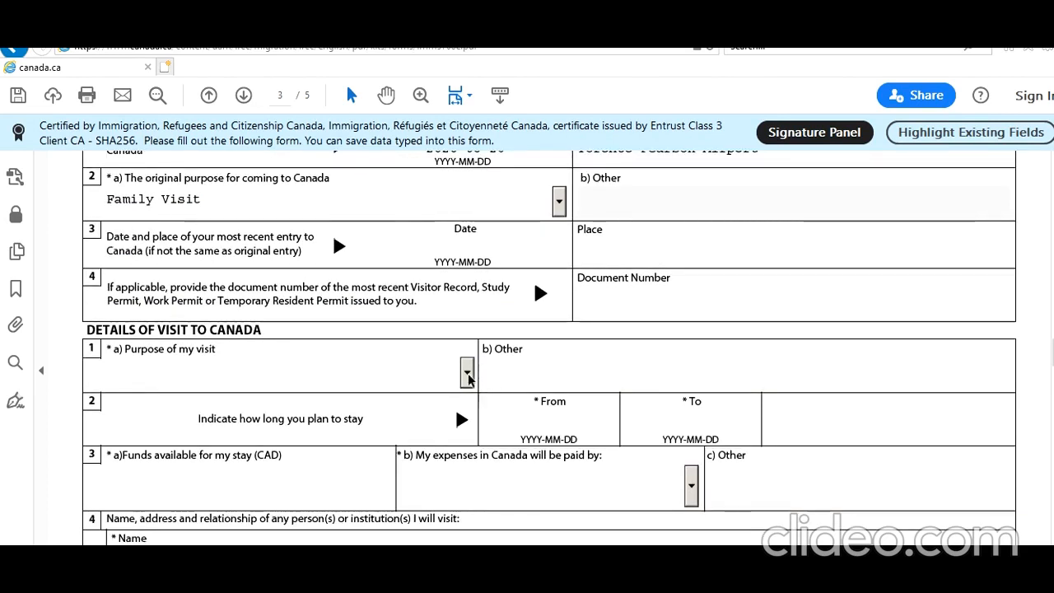
left_click(469, 374)
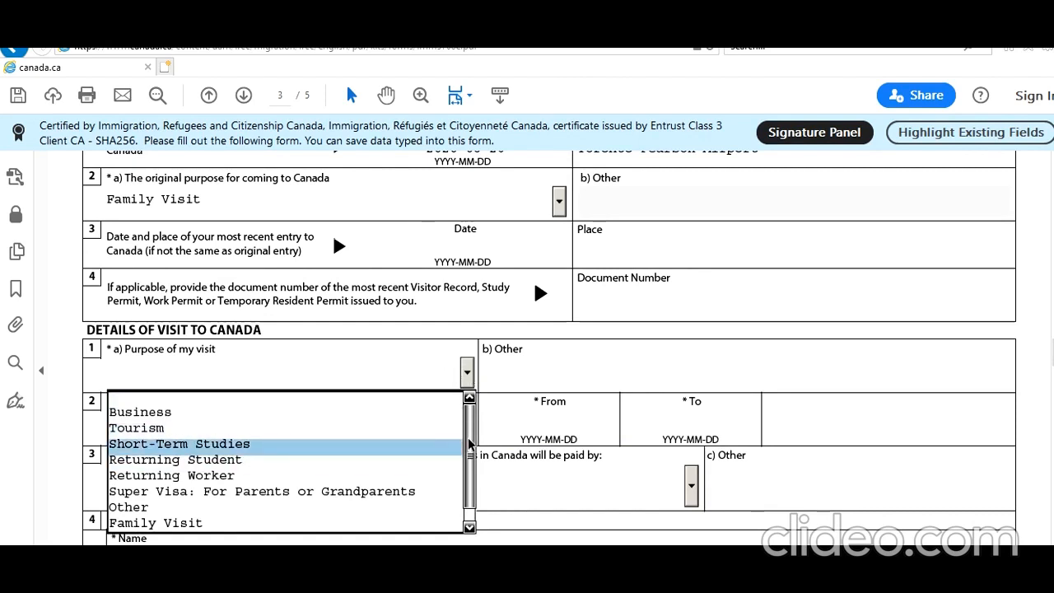
left_click_drag(468, 444, 471, 456)
left_click(333, 492)
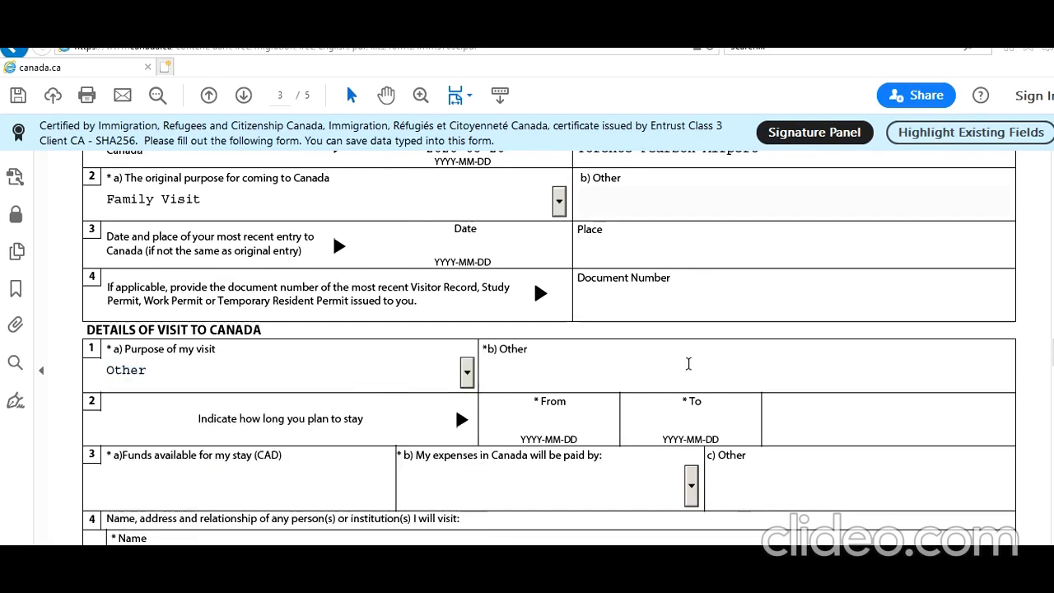
left_click(688, 363)
type("Due to COVID19 T")
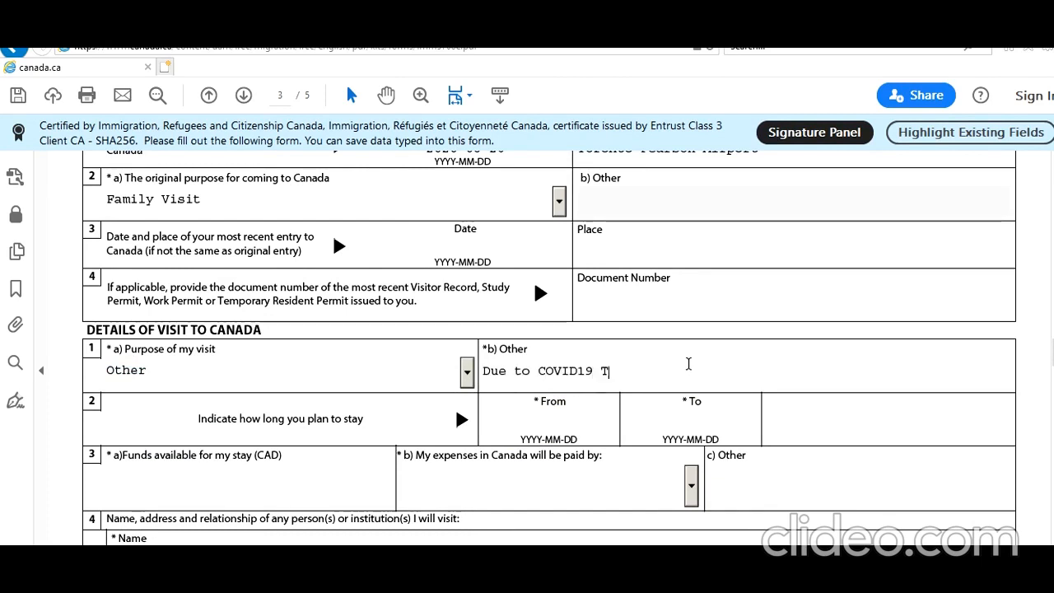
type("ravel Restruct")
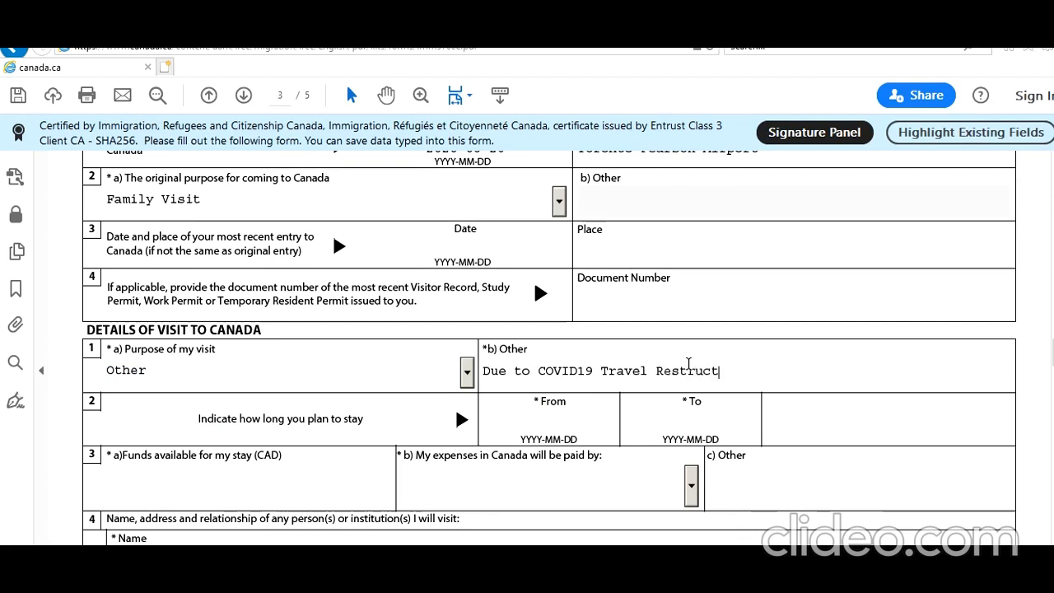
type("ions Next Outbound f")
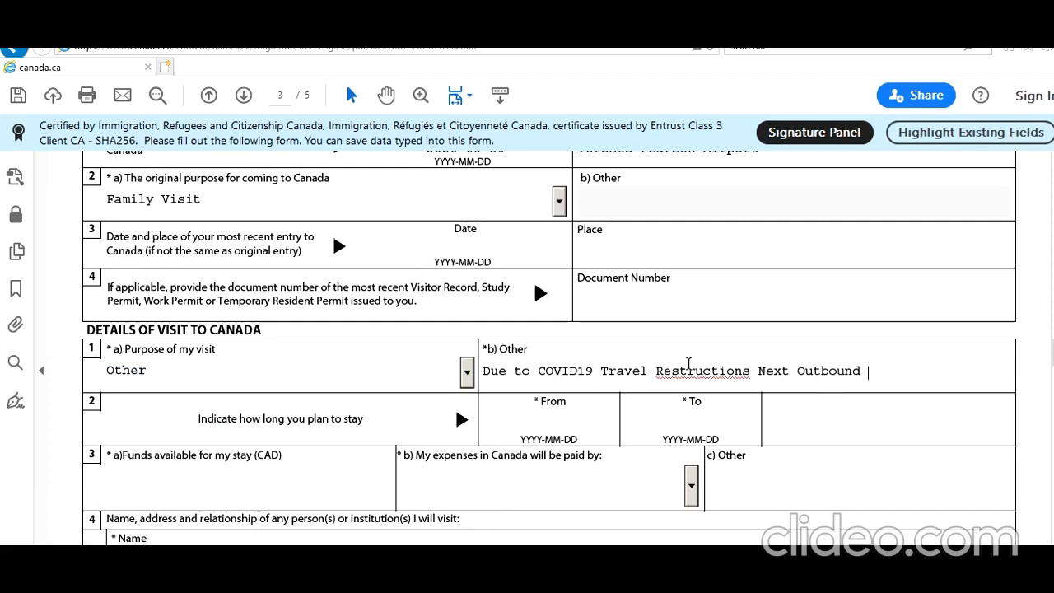
key("BackSpace")
key("BackSpace")
key("BackSpace")
key("BackSpace")
key("BackSpace")
key("BackSpace")
key("BackSpace")
key("BackSpace")
key("BackSpace")
key("BackSpace")
key("BackSpace")
key("BackSpace")
key("BackSpace")
key("BackSpace")
key("BackSpace")
key("BackSpace")
key("BackSpace")
key("BackSpace")
key("BackSpace")
key("BackSpace")
key("BackSpace")
key("BackSpace")
key("BackSpace")
key("BackSpace")
key("BackSpace")
key("BackSpace")
key("BackSpace")
key("BackSpace")
key("BackSpace")
key("BackSpace")
key("BackSpace")
key("BackSpace")
key("BackSpace")
key("BackSpace")
key("BackSpace")
key("BackSpace")
key("BackSpace")
key("BackSpace")
key("BackSpace")
key("BackSpace")
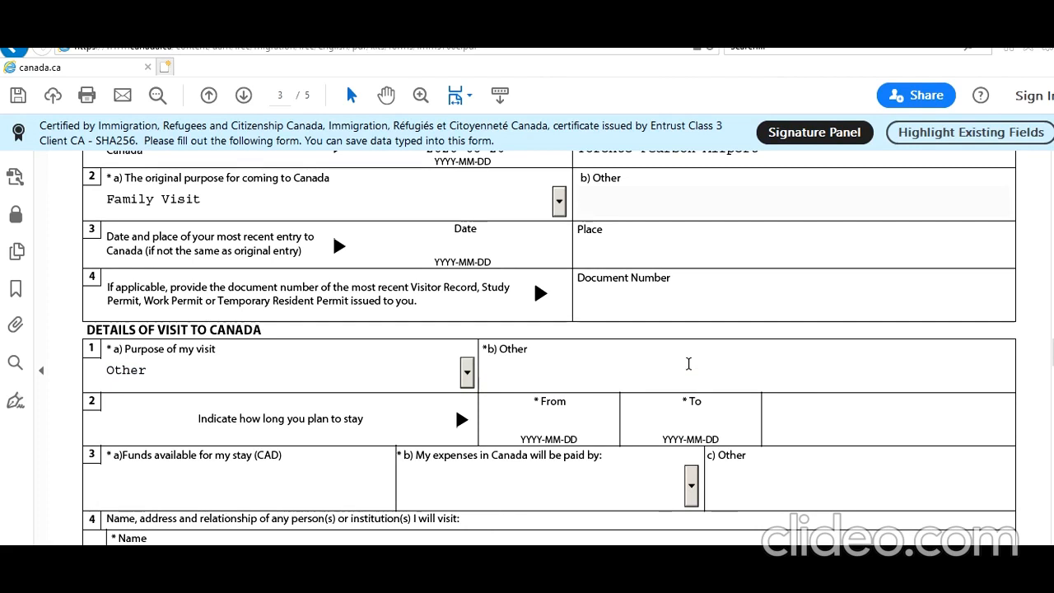
Step: Enter "COVID19 Travel Restrictions" as the explanation for the Other purpose of visit
type("COVID19 ")
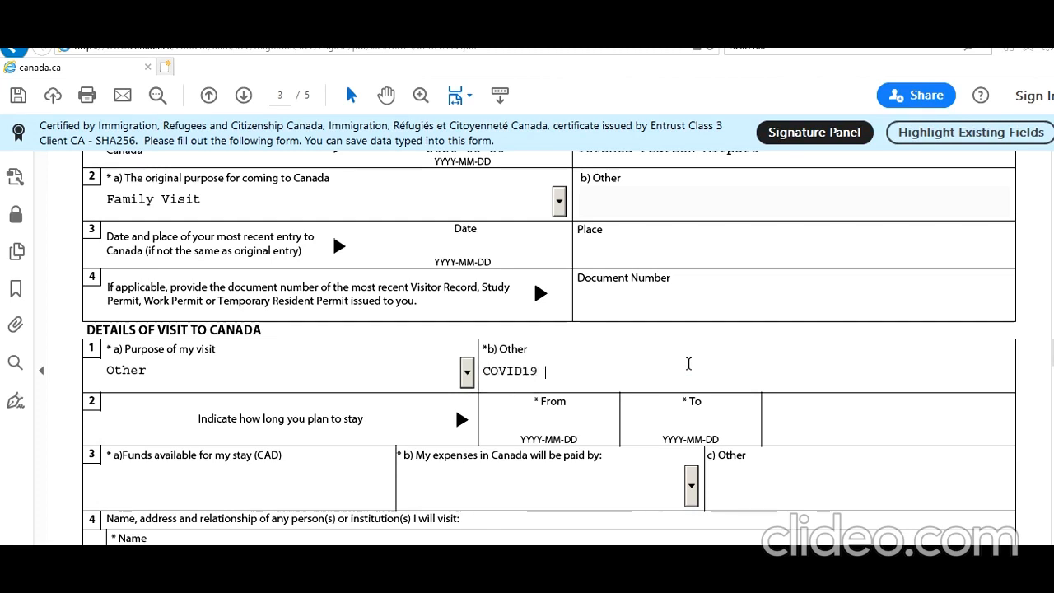
type("Travel Restrictions")
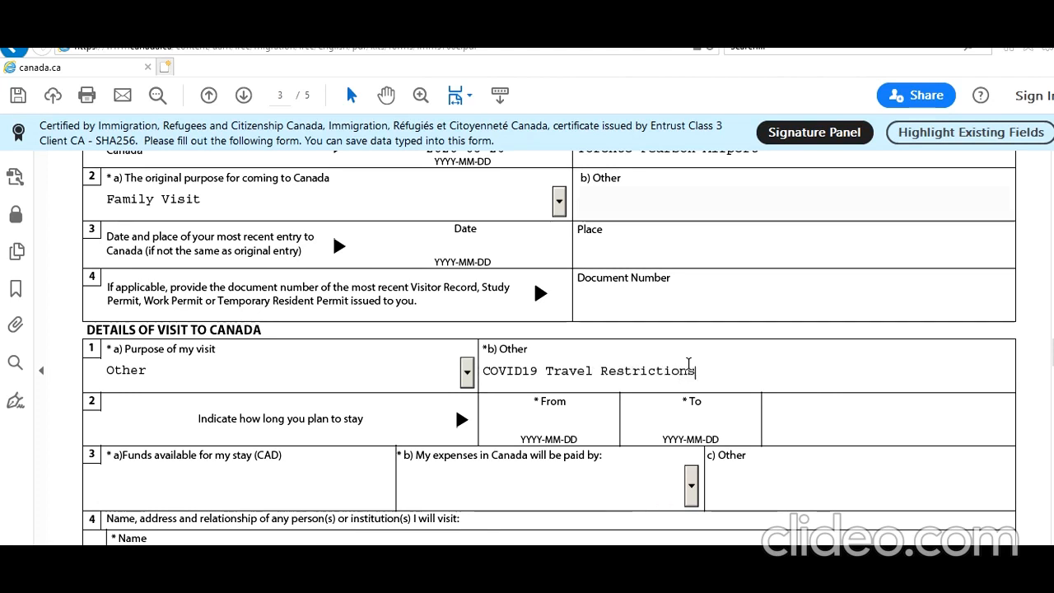
Step: Set the start date of the planned stay to 2021-02-25
left_click(577, 426)
left_click(624, 427)
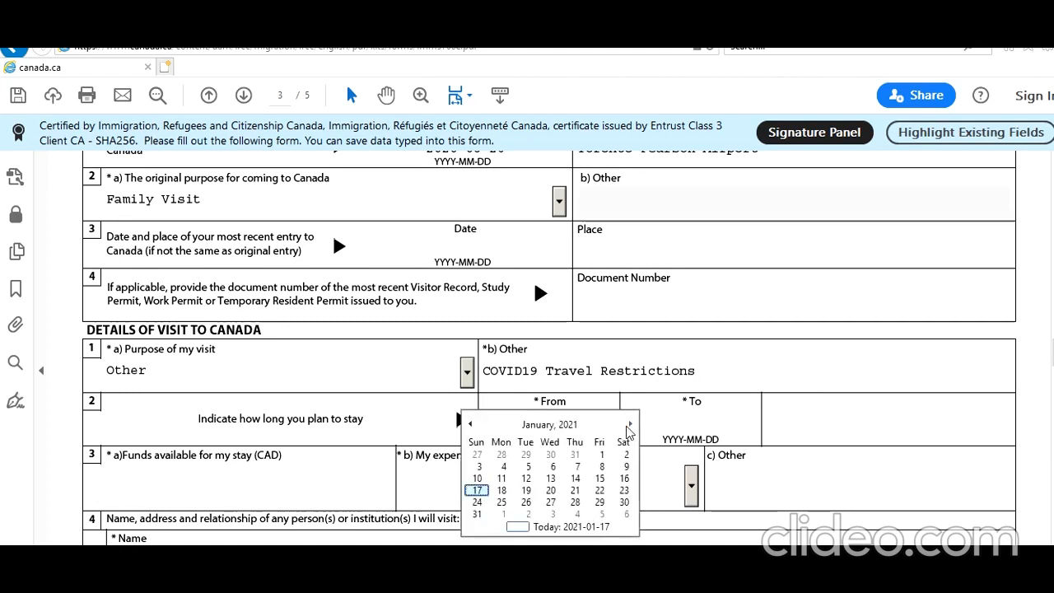
left_click(630, 425)
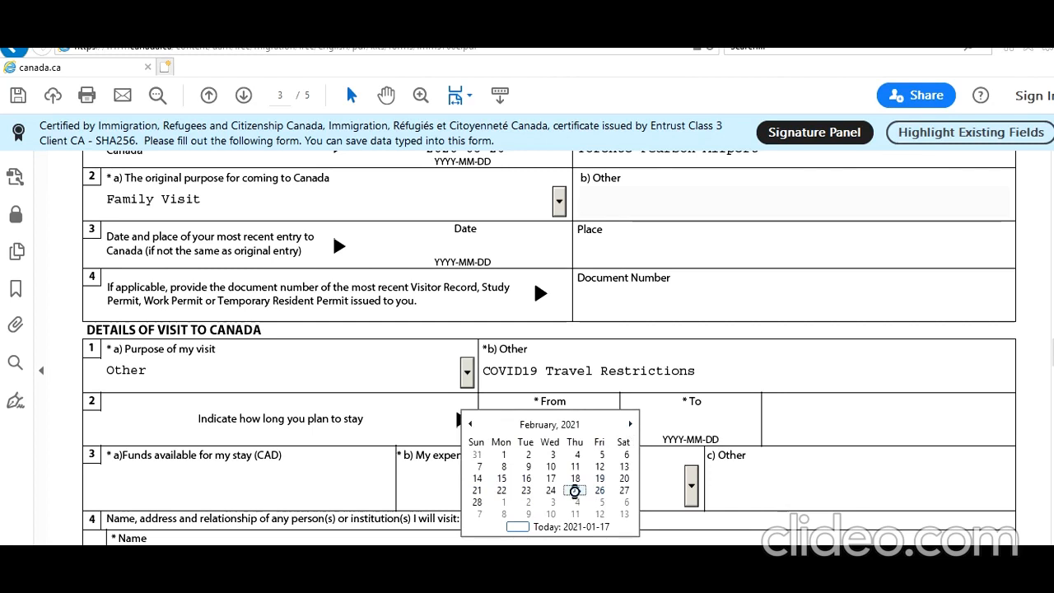
left_click(575, 491)
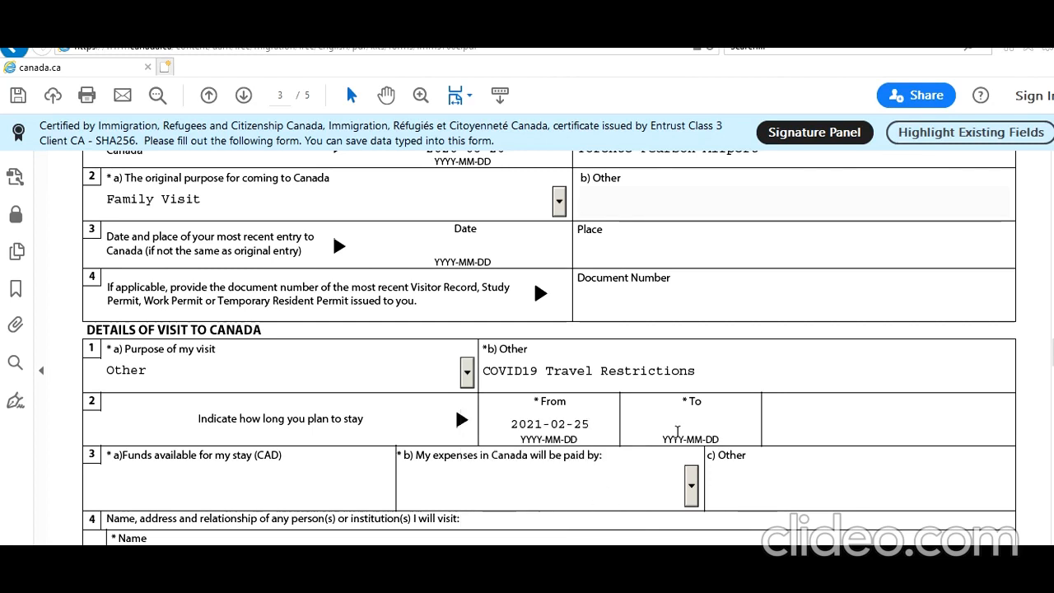
Step: Set the end date of the planned stay to 2021-06-22
left_click(773, 428)
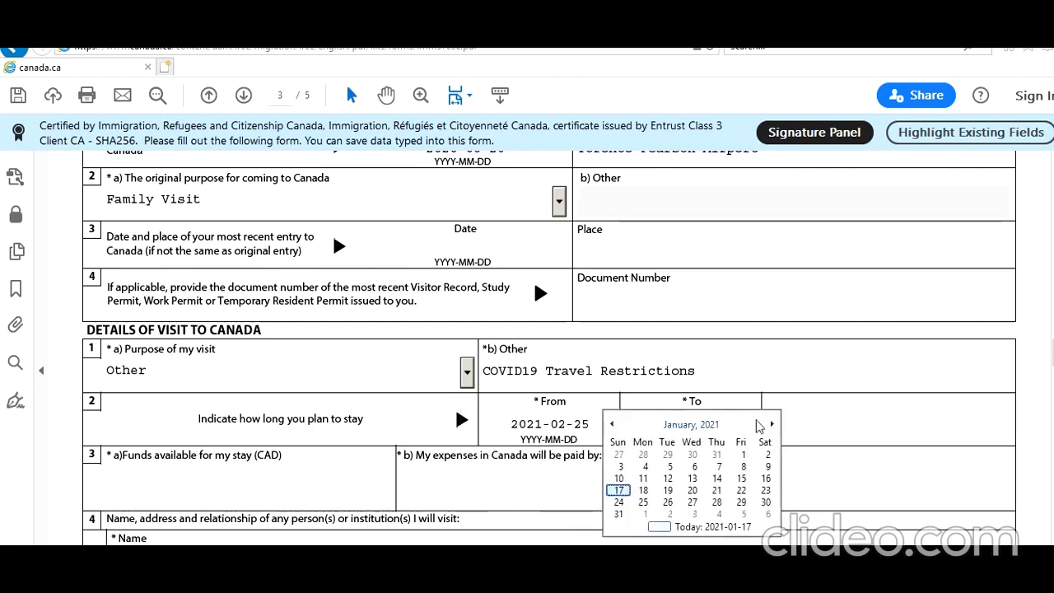
left_click(771, 424)
left_click(772, 424)
left_click(772, 424)
left_click(772, 424)
left_click(772, 424)
left_click(668, 491)
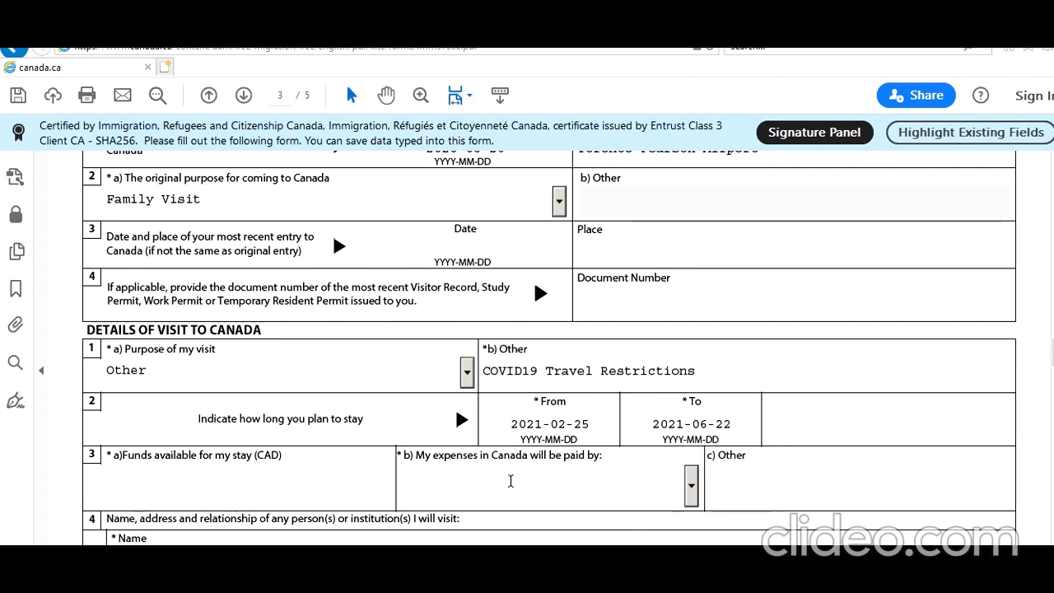
Step: Enter 60000 CAD as the funds available for the stay and set the payer of the expenses to Other
left_click(296, 492)
type("60000")
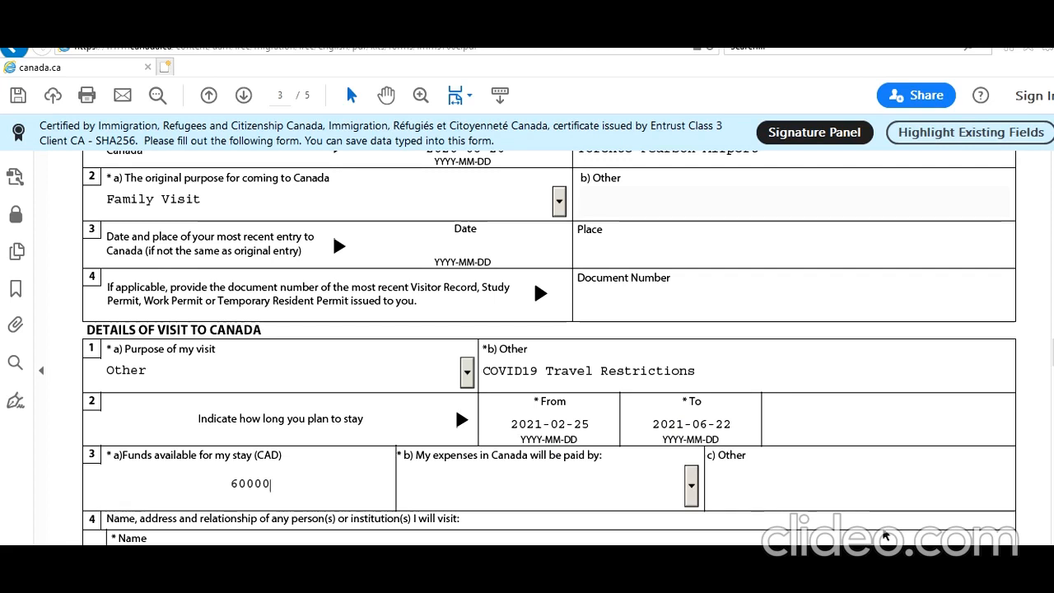
key("Tab")
left_click(691, 485)
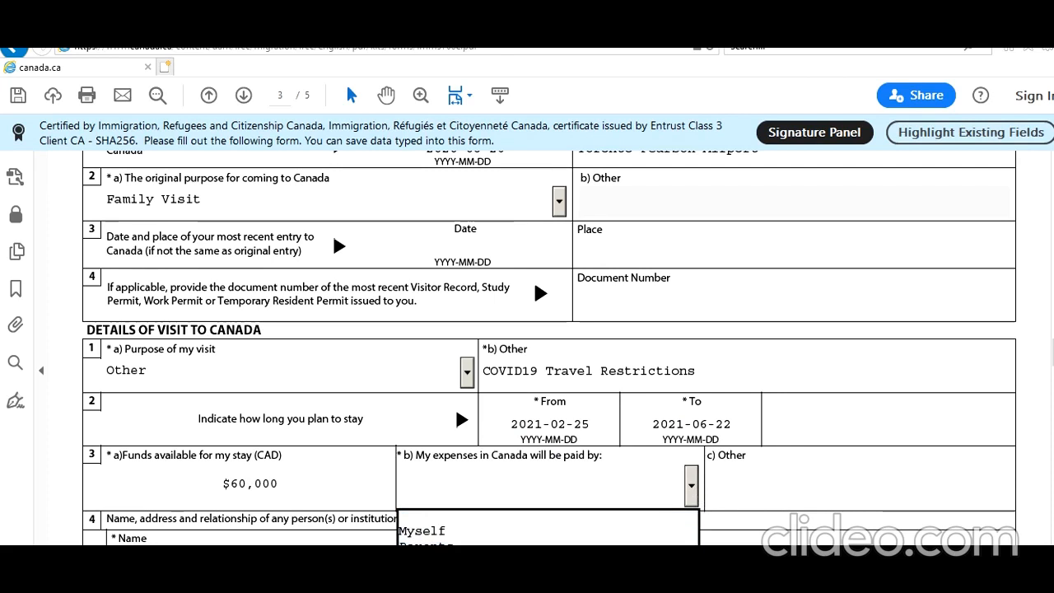
left_click(510, 560)
Step: In the Other payer field, enter "My Son", the son's full name and the note "(Letter Attached)"
left_click(763, 486)
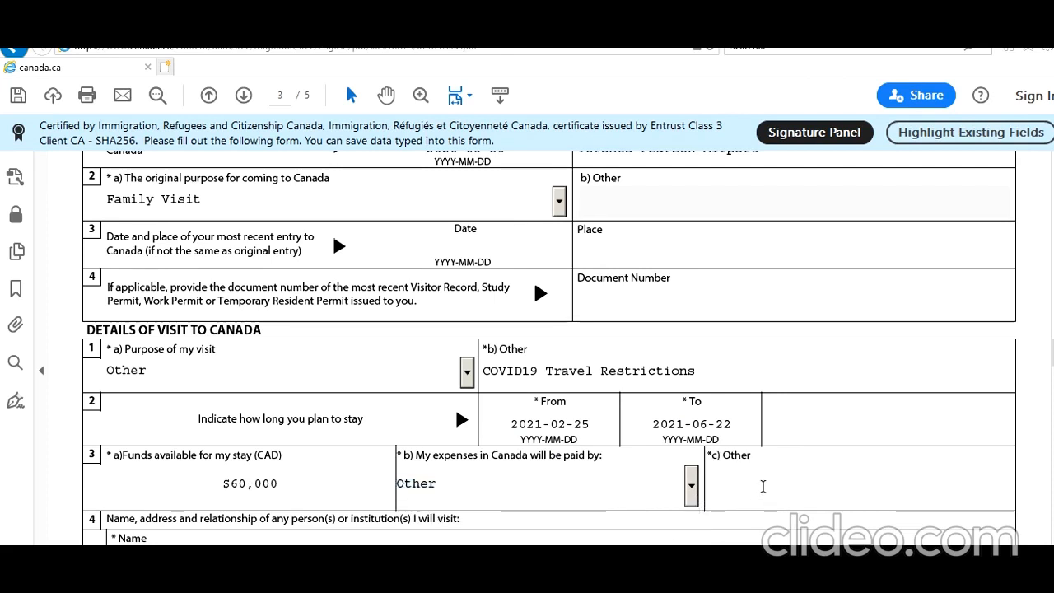
type("My Son Peter Smith (")
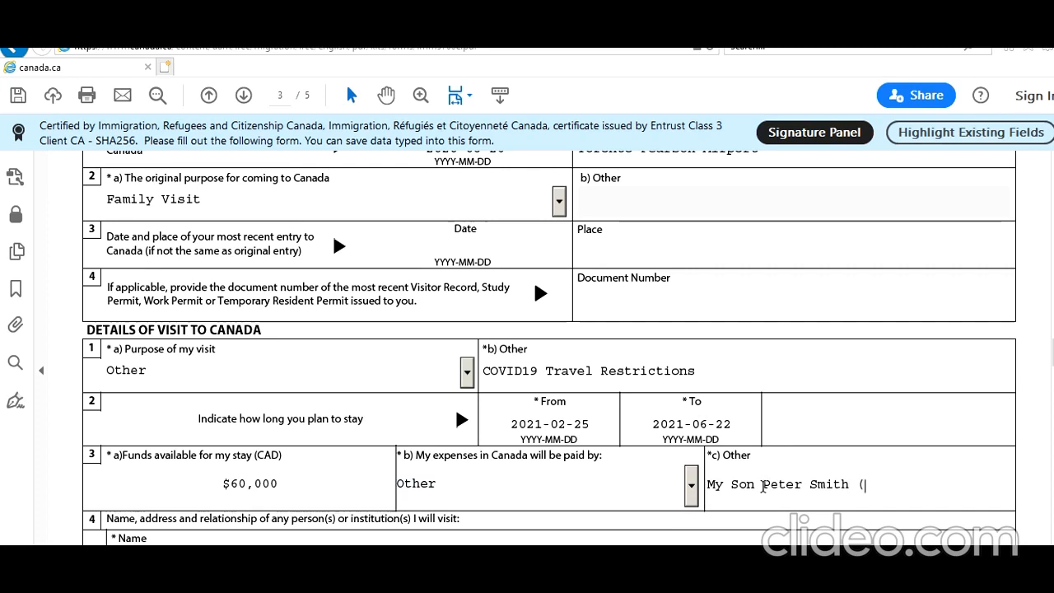
type("Letter At")
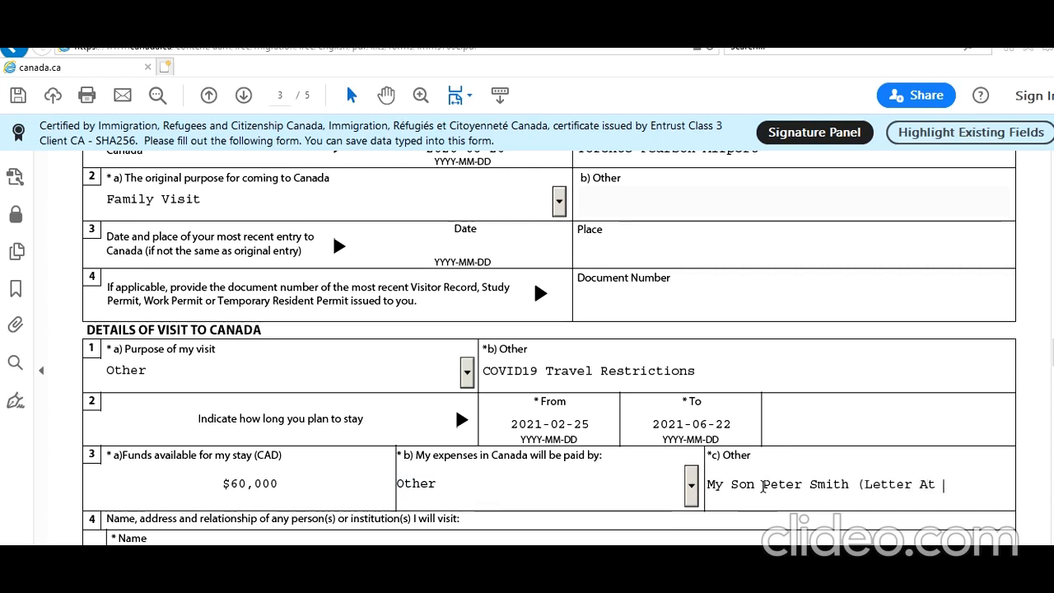
type("tached)")
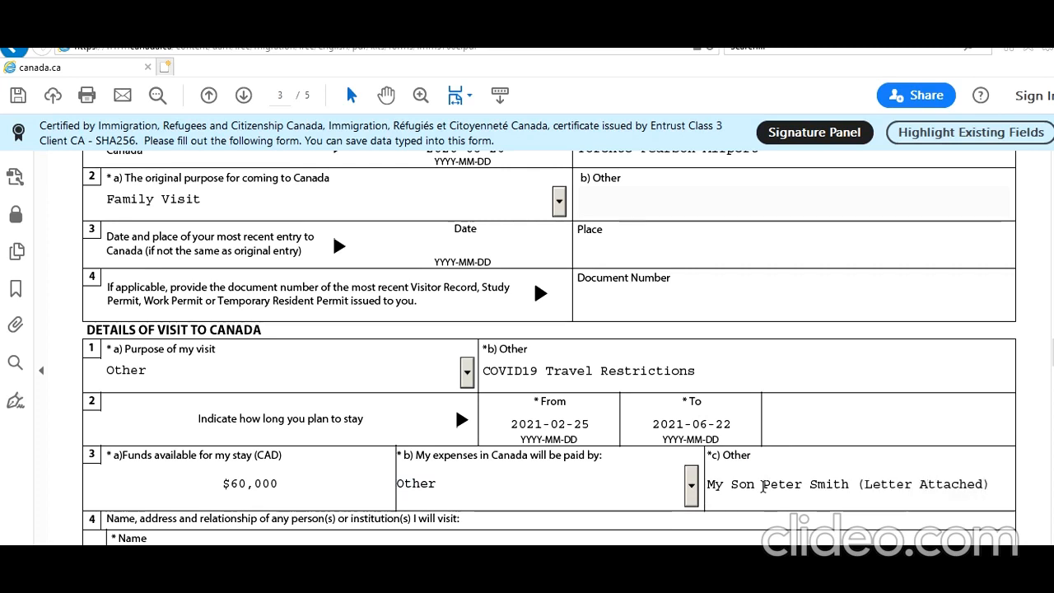
Step: Remove the "(Letter Attached)" note from the Other payer field
scroll(784, 469, "down", 2)
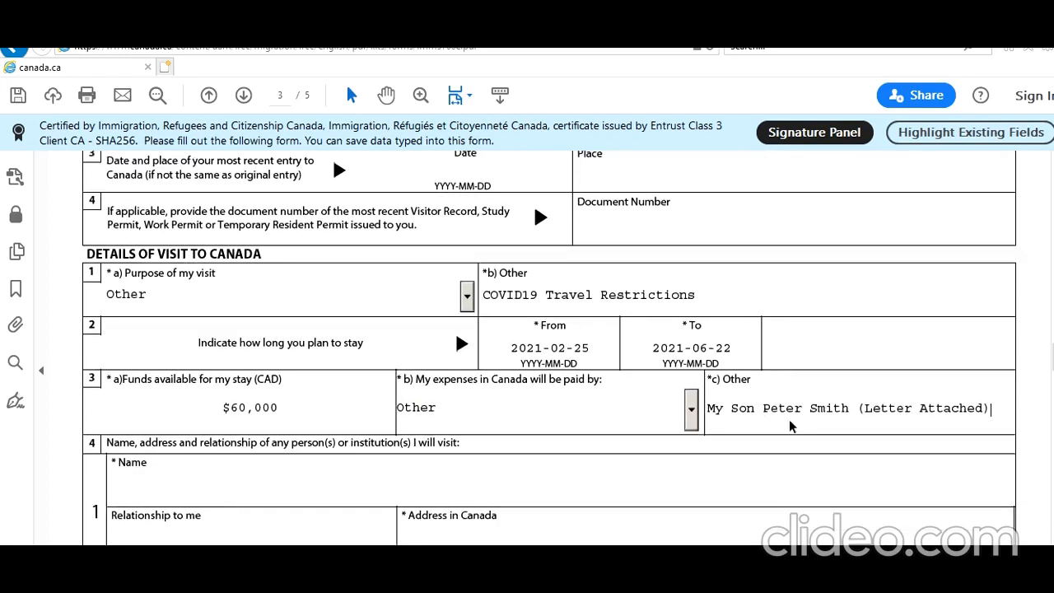
left_click_drag(996, 407, 858, 407)
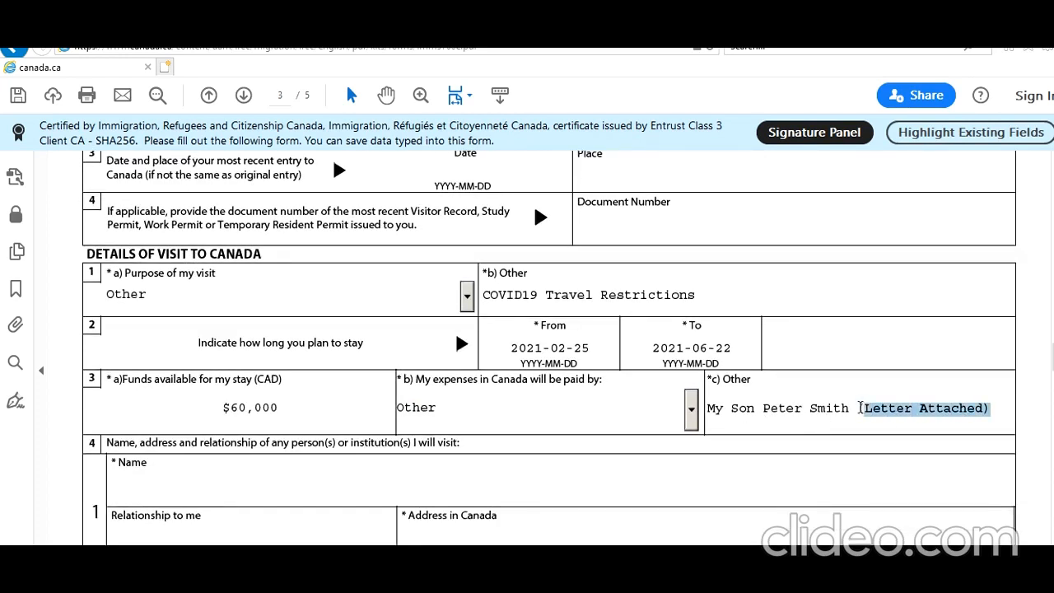
key("BackSpace")
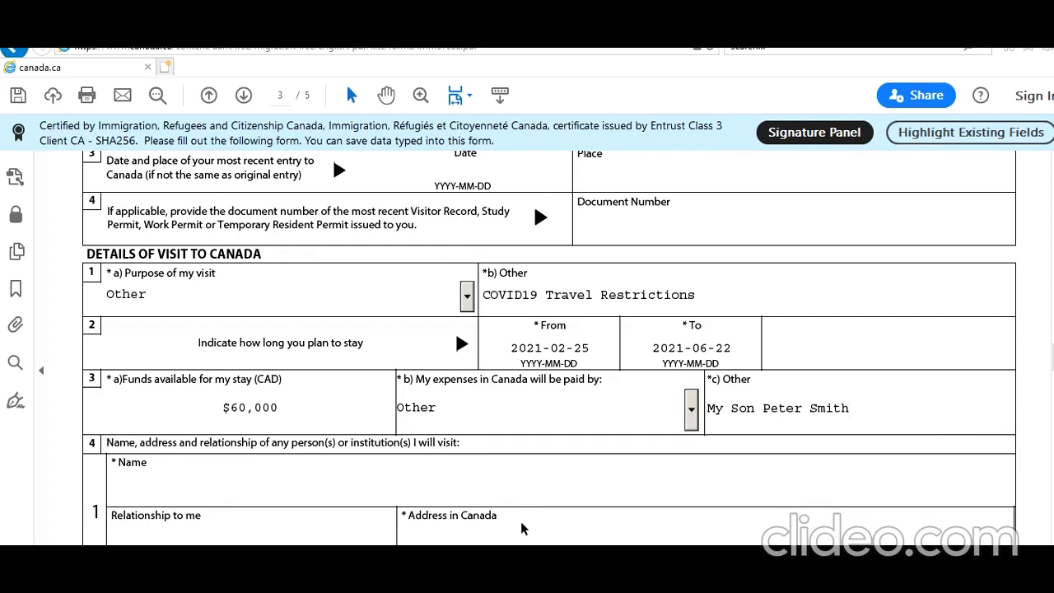
Step: For the first person to visit, enter the son's full name, the relationship Child and his address in Canada
scroll(524, 530, "down", 1)
scroll(520, 522, "down", 1)
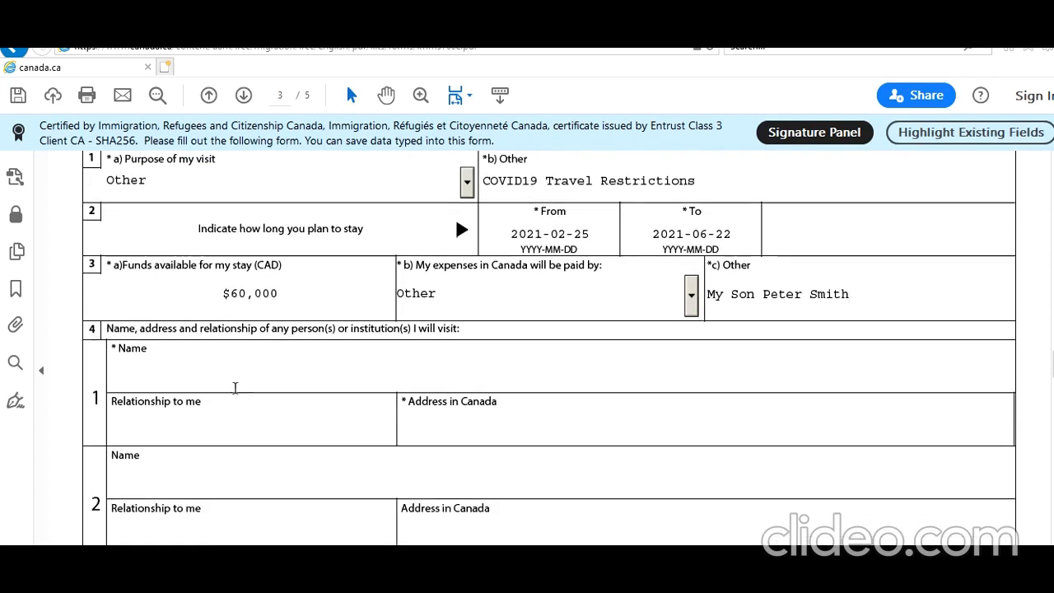
left_click(235, 382)
type("Peter Smith")
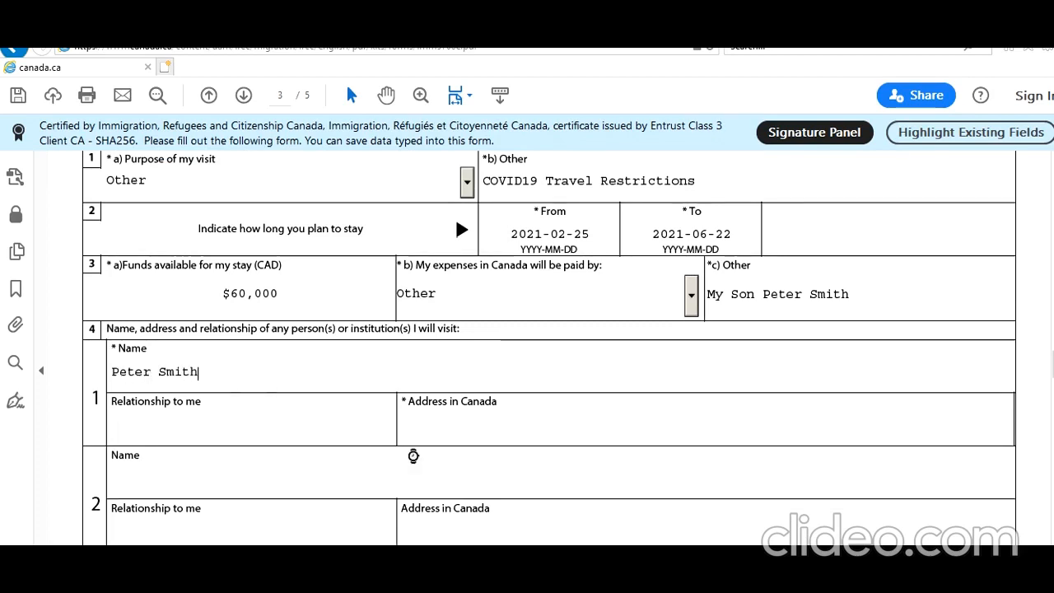
scroll(337, 473, "down", 3)
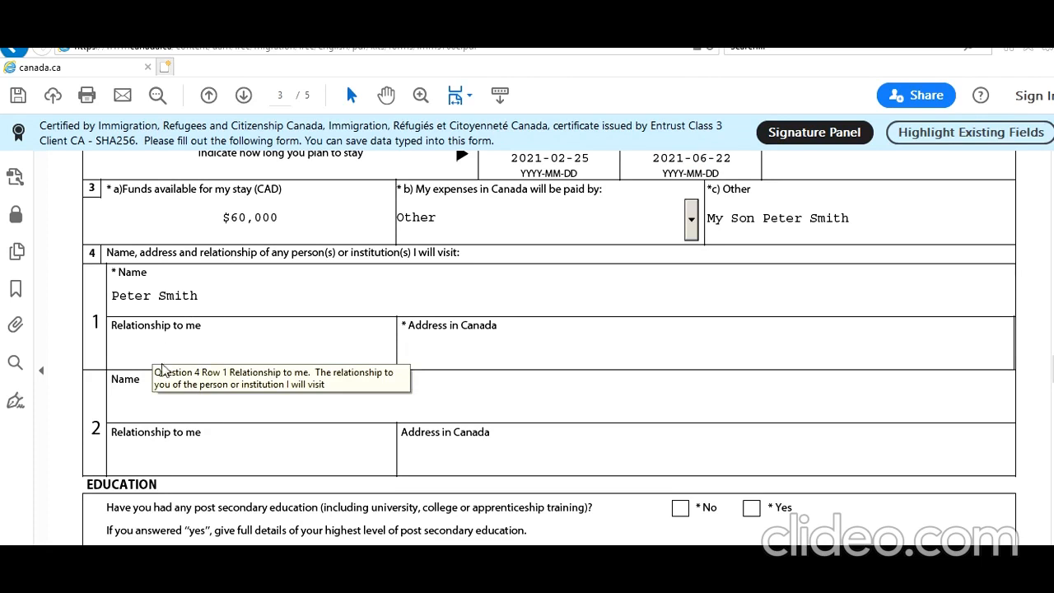
type("Child")
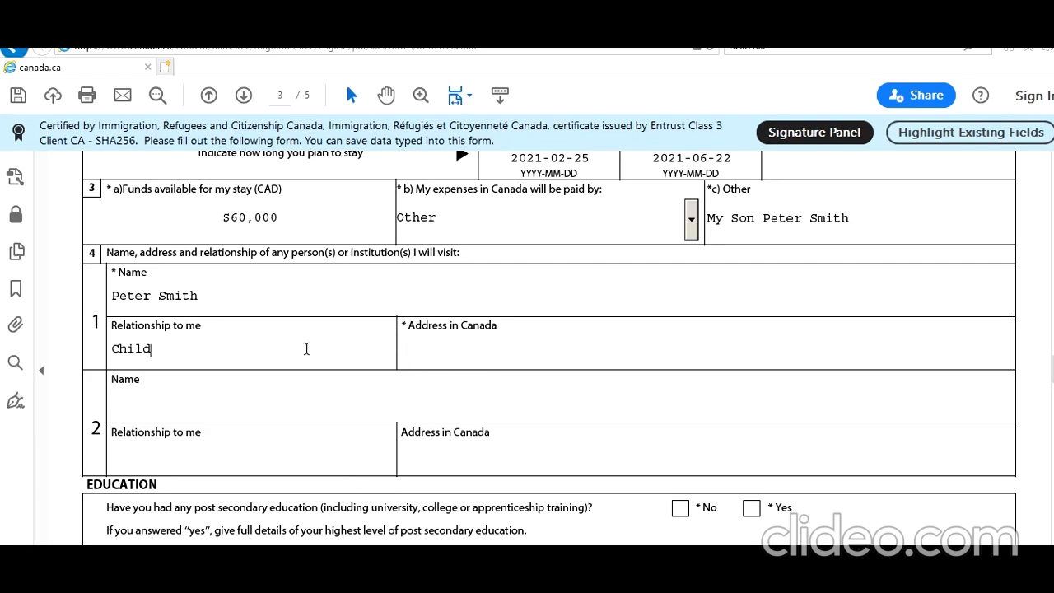
left_click(465, 359)
type("Torontoian St ON L7H6R7")
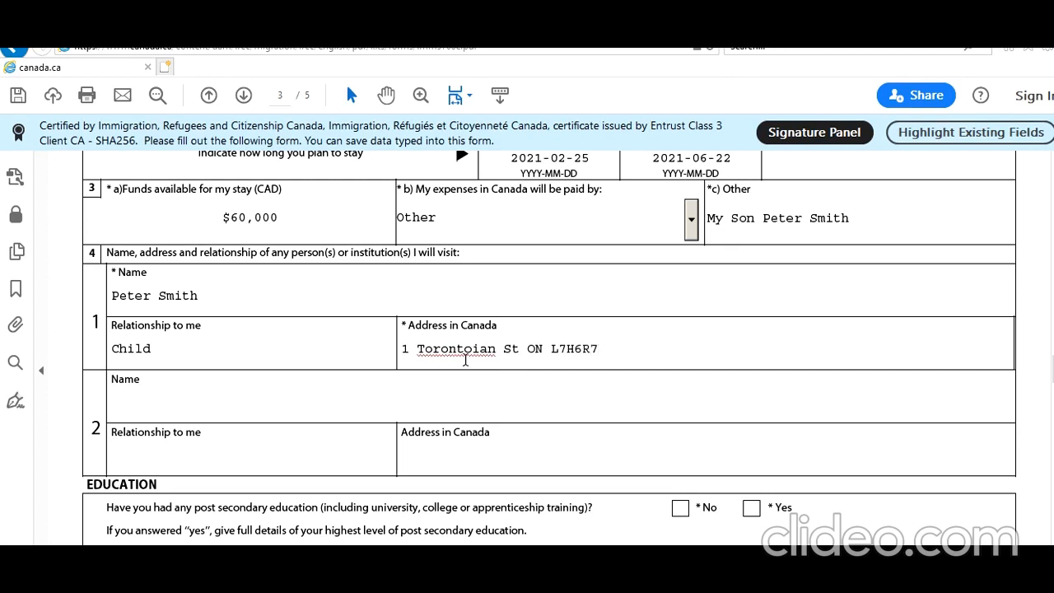
Step: Under Education, answer Yes to having had post secondary education
scroll(465, 360, "down", 2)
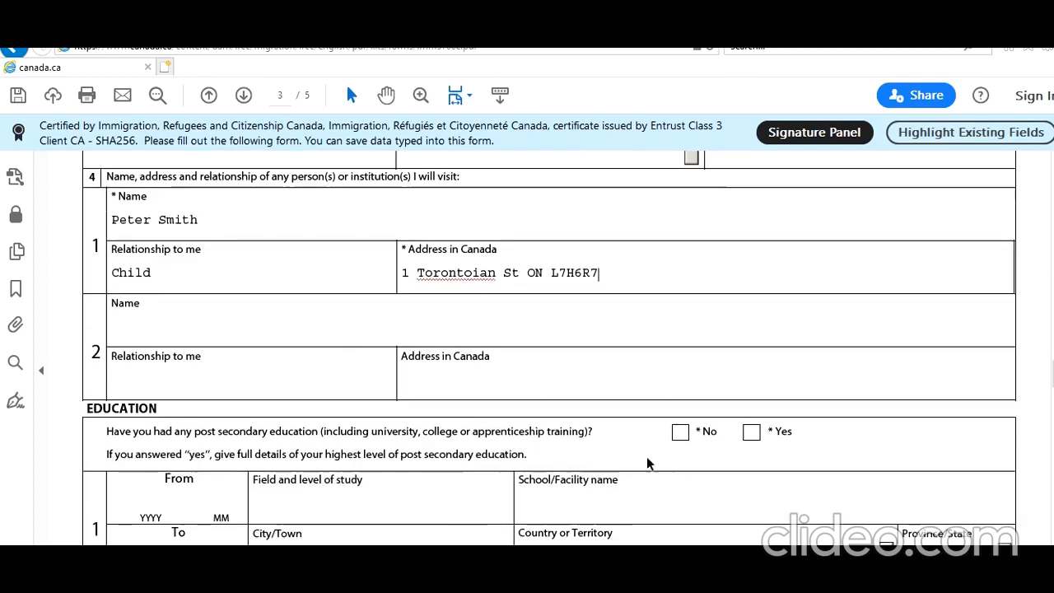
scroll(646, 464, "down", 2)
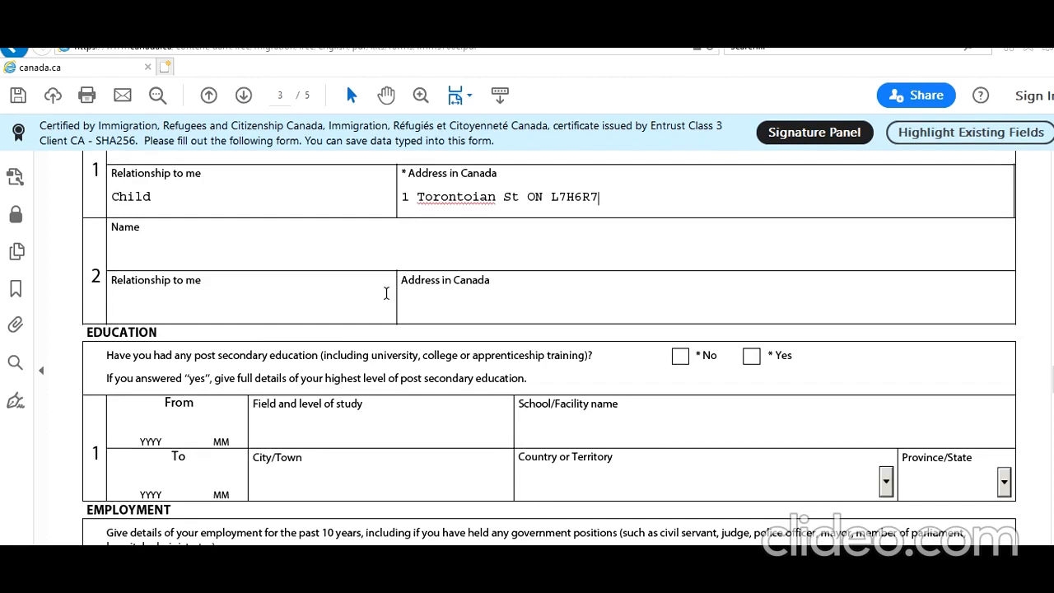
scroll(395, 336, "up", 2)
scroll(580, 414, "down", 3)
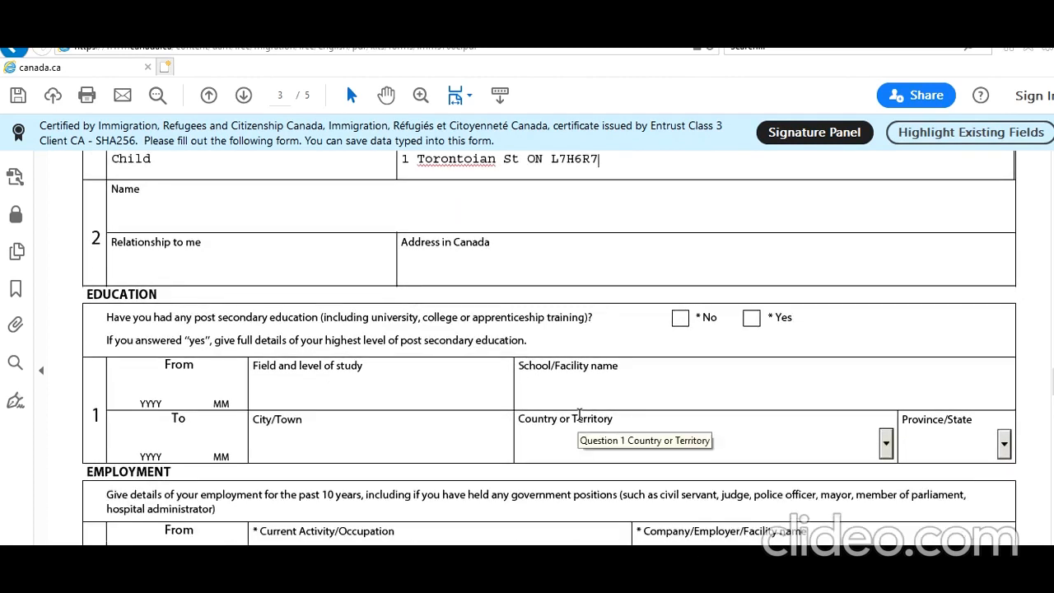
scroll(580, 414, "up", 2)
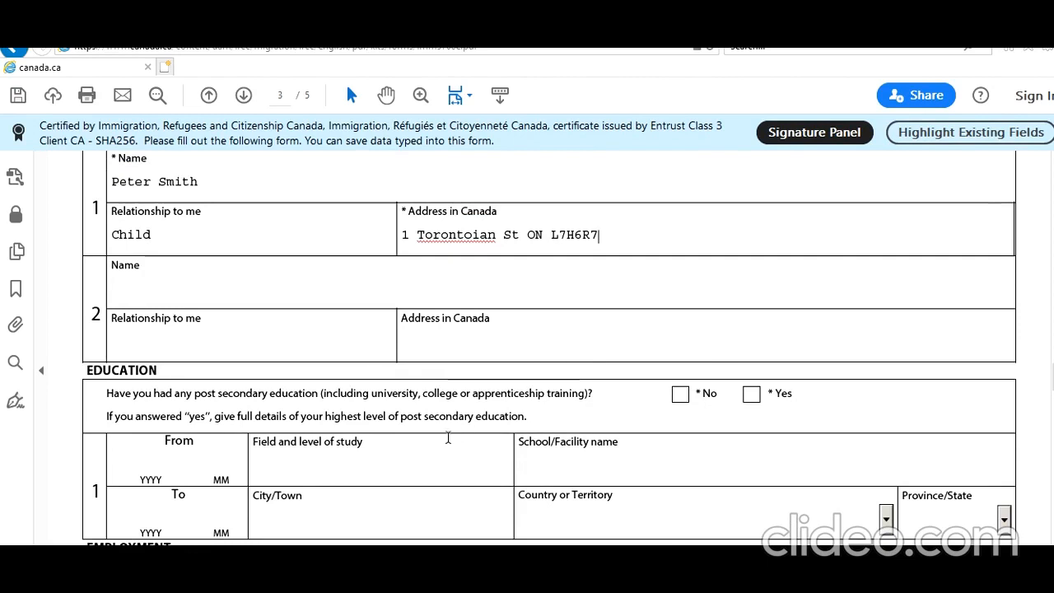
left_click(751, 394)
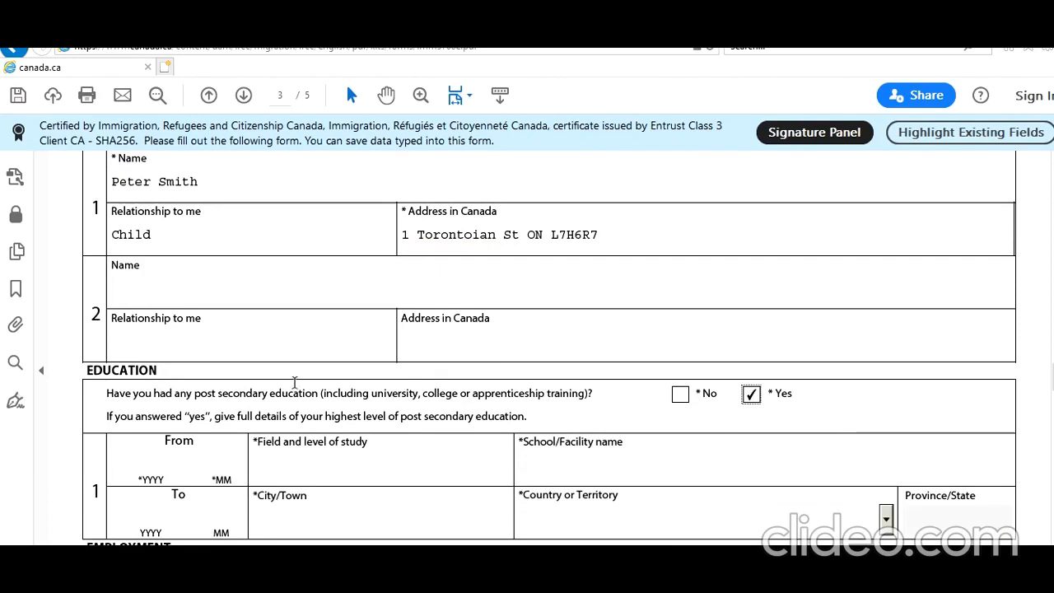
Step: Enter the education period from 1988-06 to 1991-06
scroll(291, 383, "down", 1)
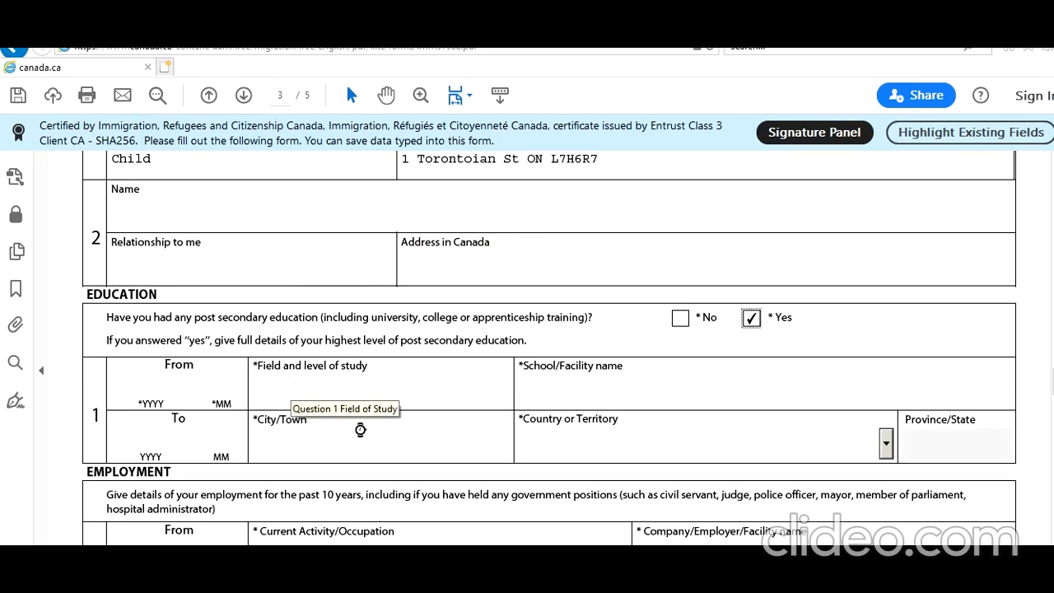
left_click(153, 387)
type("1988")
type("06")
left_click(139, 444)
type("1991 ")
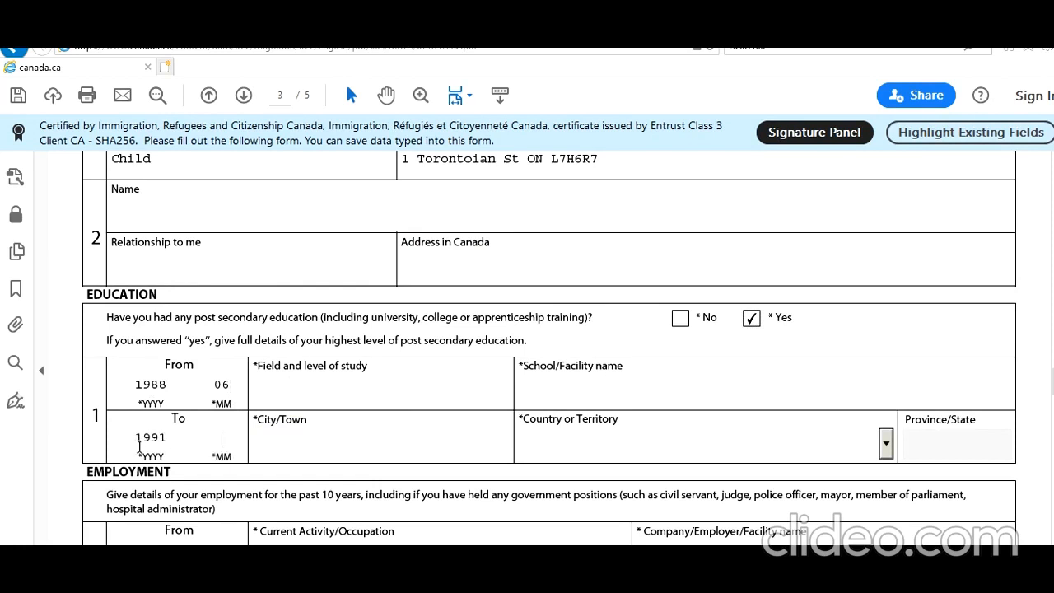
type("06")
Step: Enter Bachelors Of Science as the field and level of study and New Delhi Science College as the school
left_click(360, 398)
type("Bachelors Of Scin")
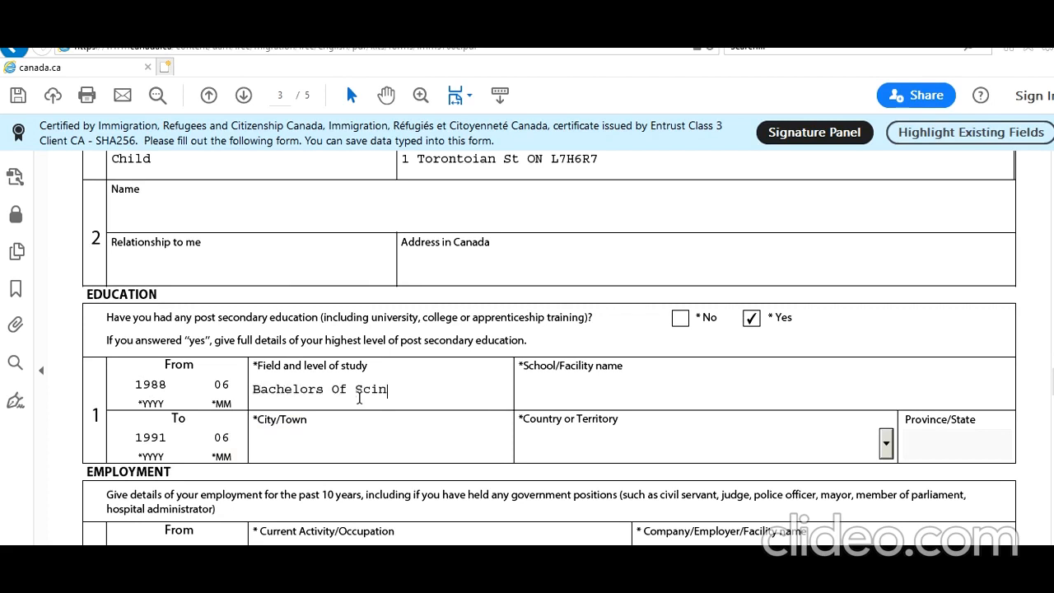
type("ence")
type("New ")
type("Delhi Sci")
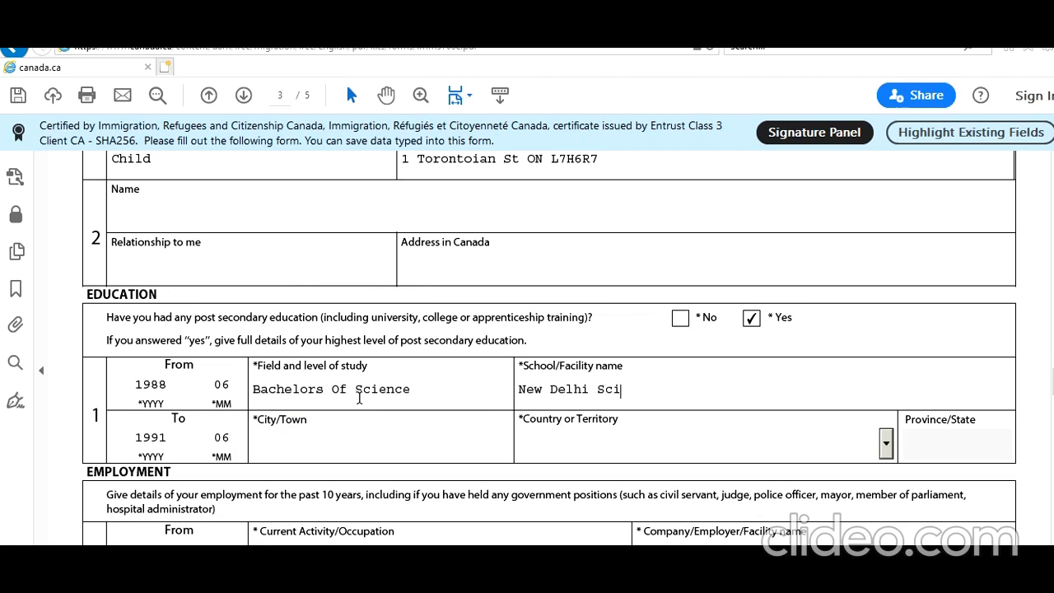
type("ence Collefe")
key("BackSpace")
key("BackSpace")
type("ge")
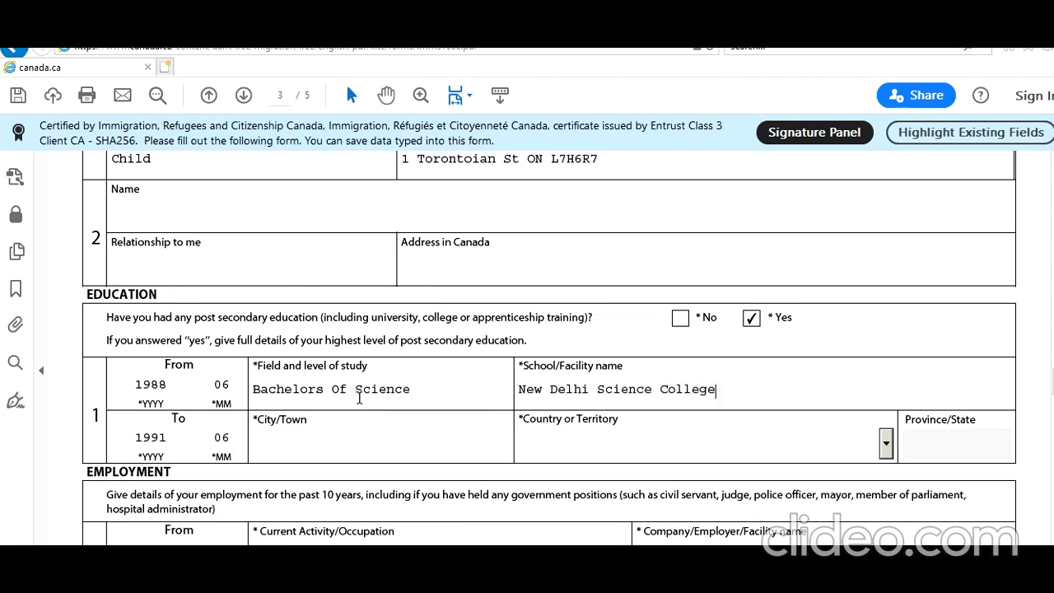
Step: Set the school's city to New Delhi and its country to India
key("Tab")
type("New Delhi")
key("Tab")
type("In")
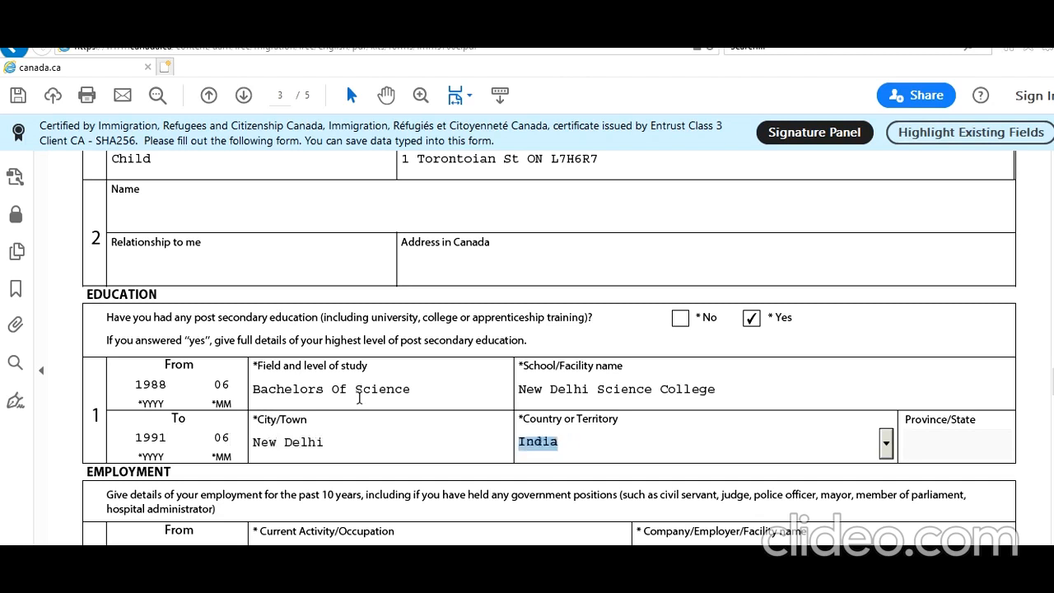
key("Tab")
Step: In the first Employment record, enter the start date 2011-01 and the current occupation School Teacher
scroll(563, 374, "down", 3)
scroll(562, 375, "down", 1)
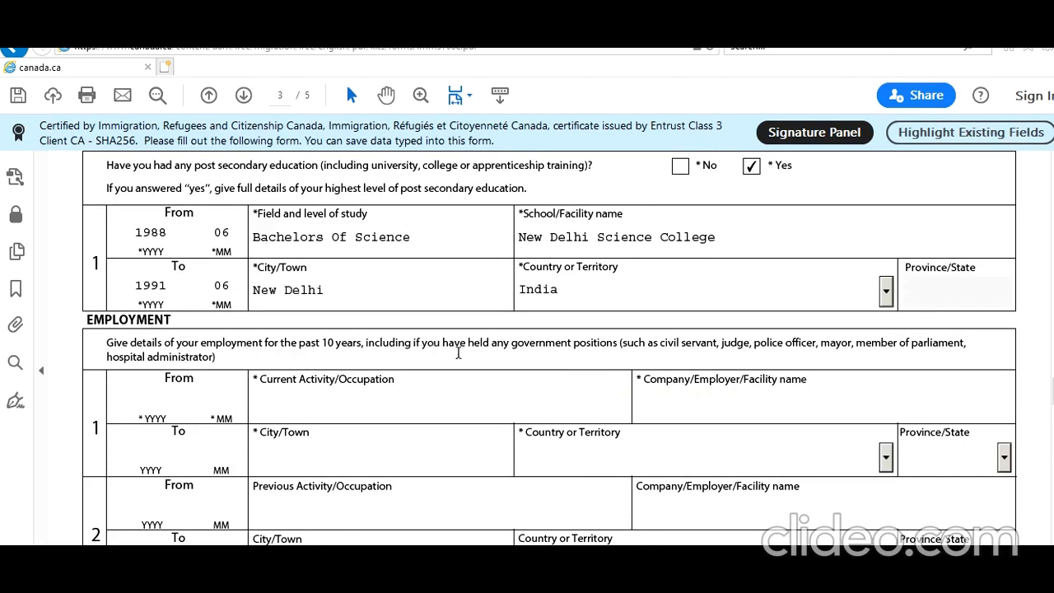
scroll(457, 352, "down", 2)
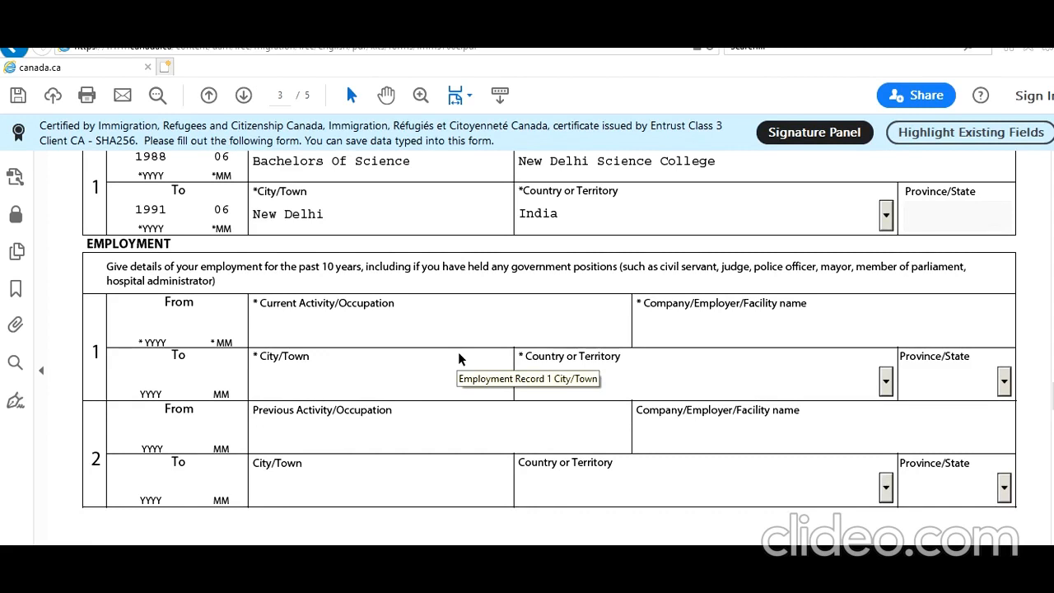
left_click(152, 326)
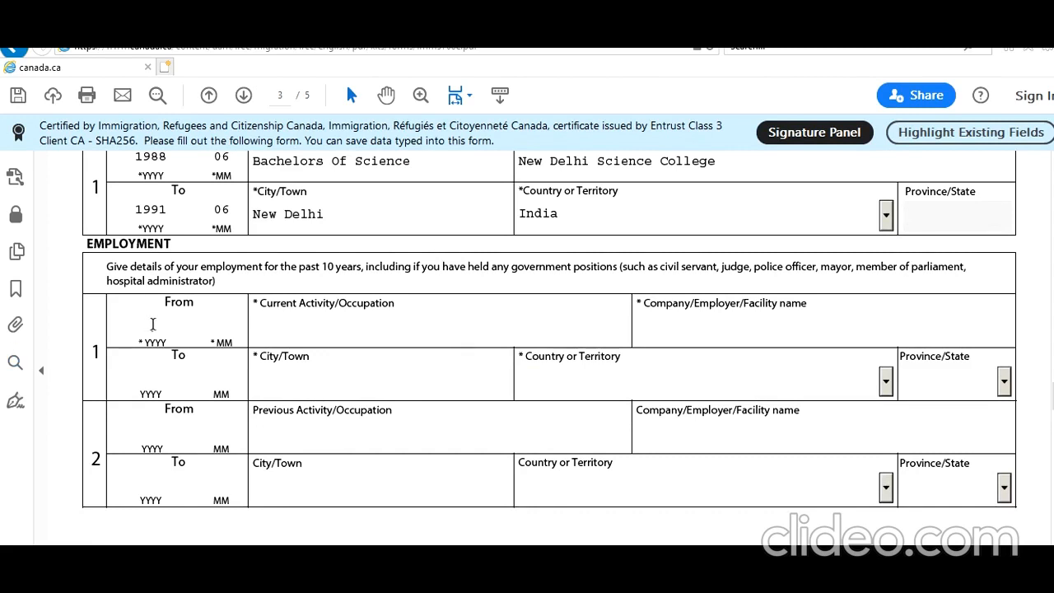
type("2011")
type("01")
left_click(356, 329)
type("School Teacher")
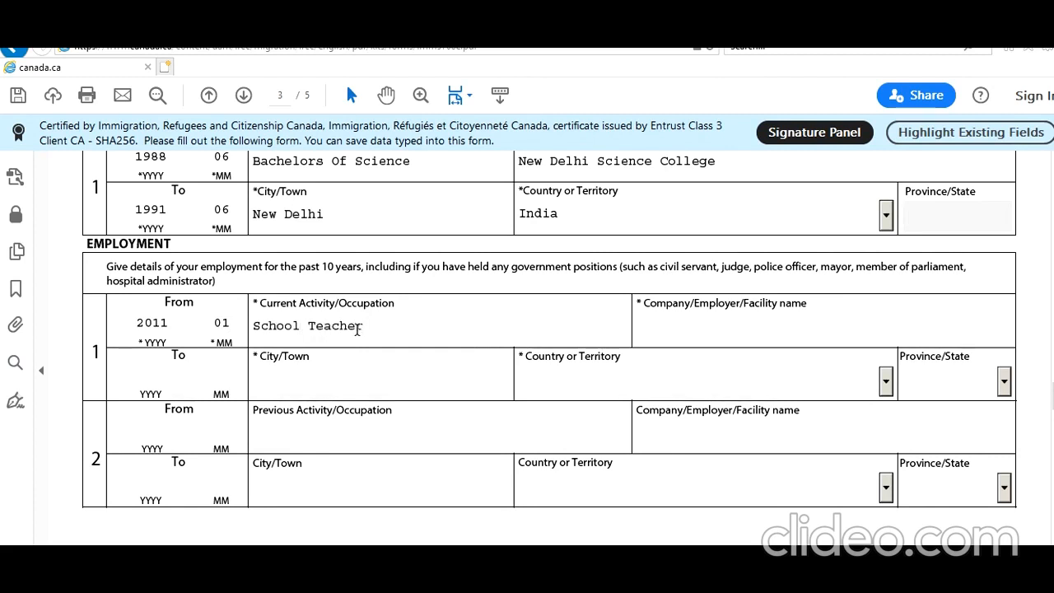
Step: Enter New Delhi School as the employer in the first Employment record
left_click(775, 331)
type("NEw Delhi")
key("BackSpace")
key("BackSpace")
key("BackSpace")
key("BackSpace")
key("BackSpace")
key("BackSpace")
key("BackSpace")
key("BackSpace")
type("ew Delhi School")
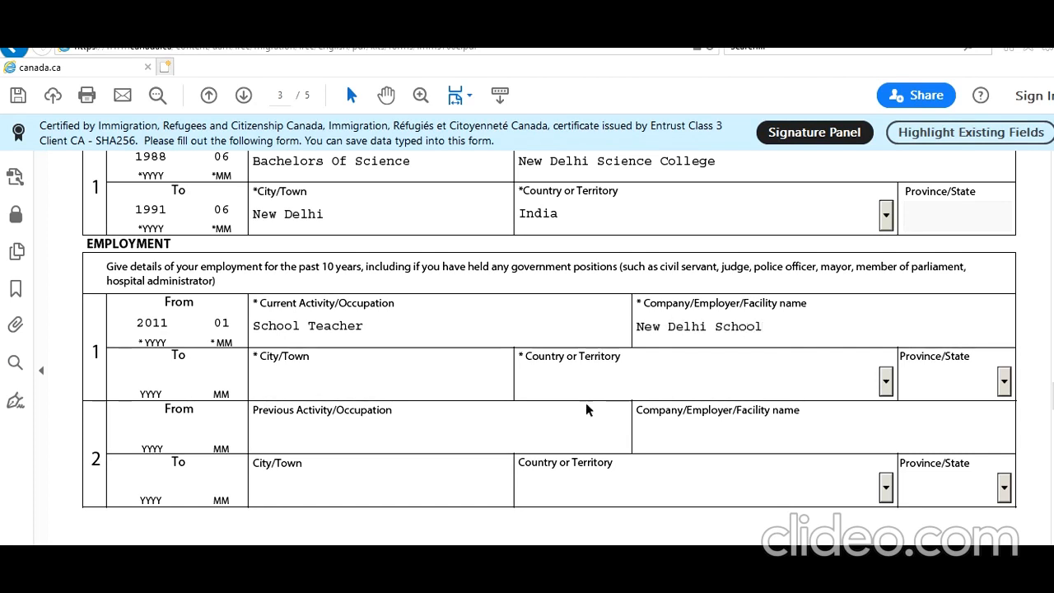
Step: In the first Employment record, set the city to New Delhi and the country to India
left_click(426, 386)
type("New Delhi")
key("Tab")
type("India")
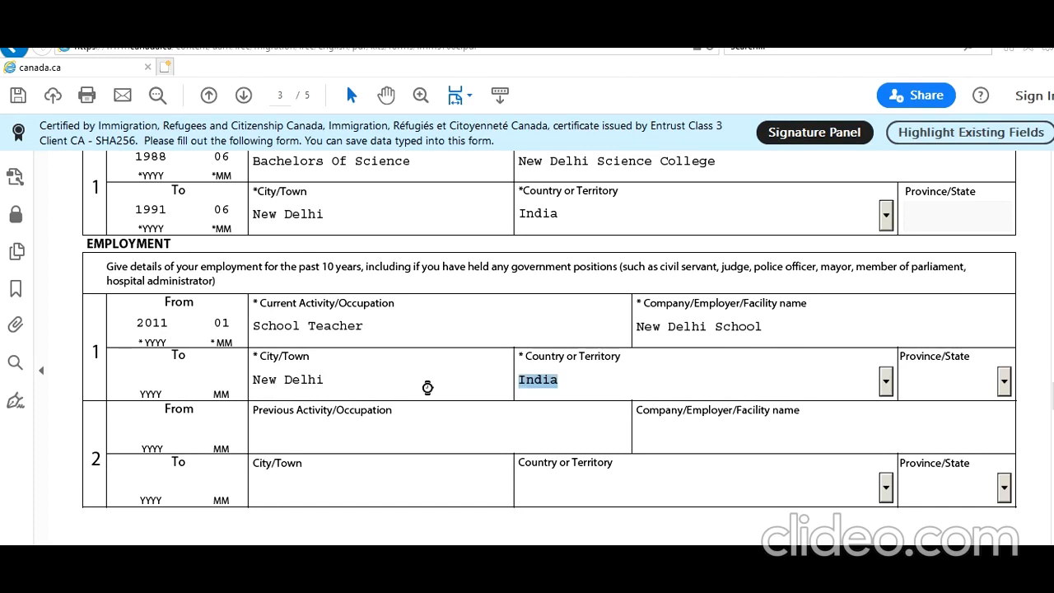
key("Tab")
Step: Set the end date of the first Employment record to 2020-07
left_click(157, 371)
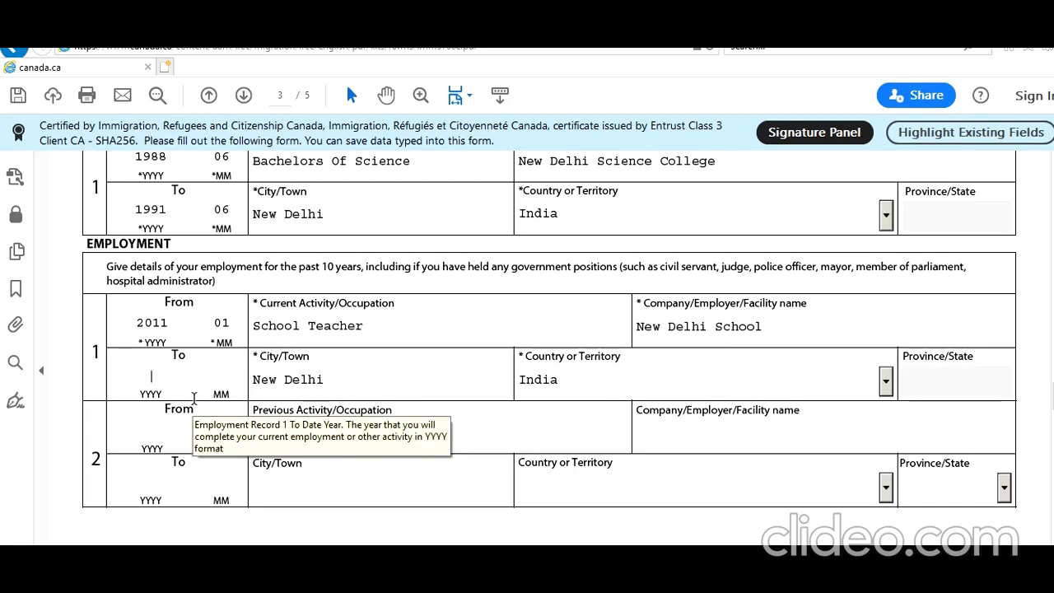
type("2020")
type("07")
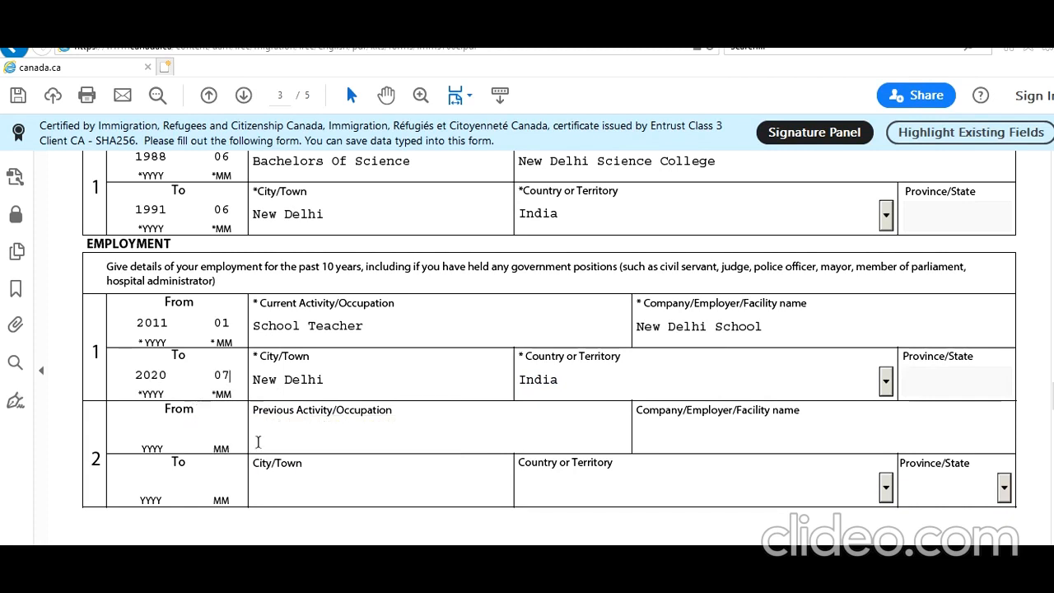
Step: In Background Information, answer No to questions 1a and 1b about tuberculosis and physical or mental disorders
scroll(212, 441, "down", 5)
scroll(212, 444, "down", 9)
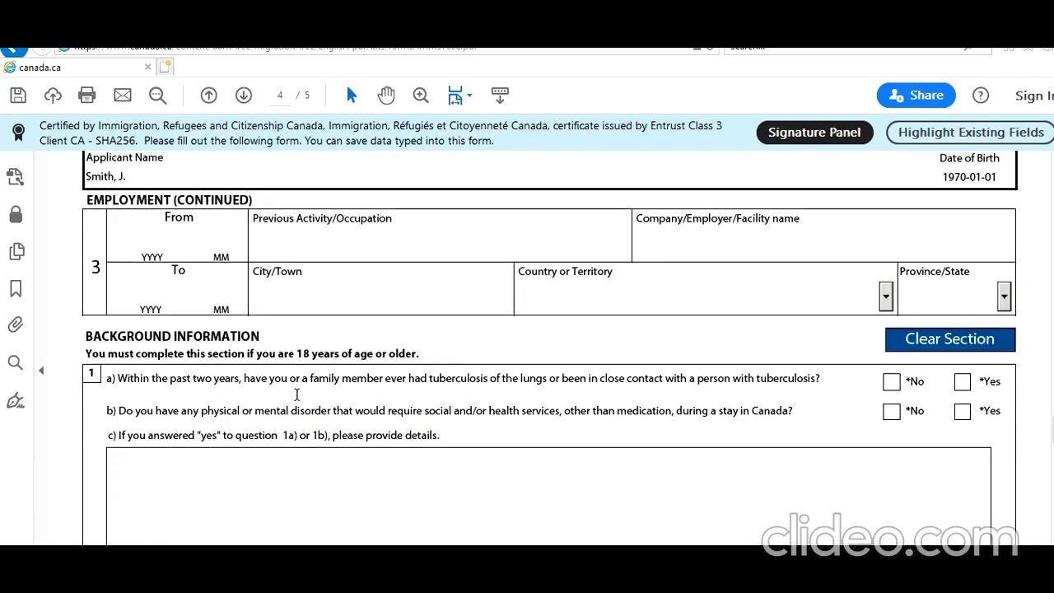
left_click(892, 382)
left_click(891, 410)
Step: Answer No to background questions 2a and 2b, and Yes to 2c about having previously applied to enter or remain in Canada
scroll(702, 419, "down", 3)
scroll(702, 419, "down", 3)
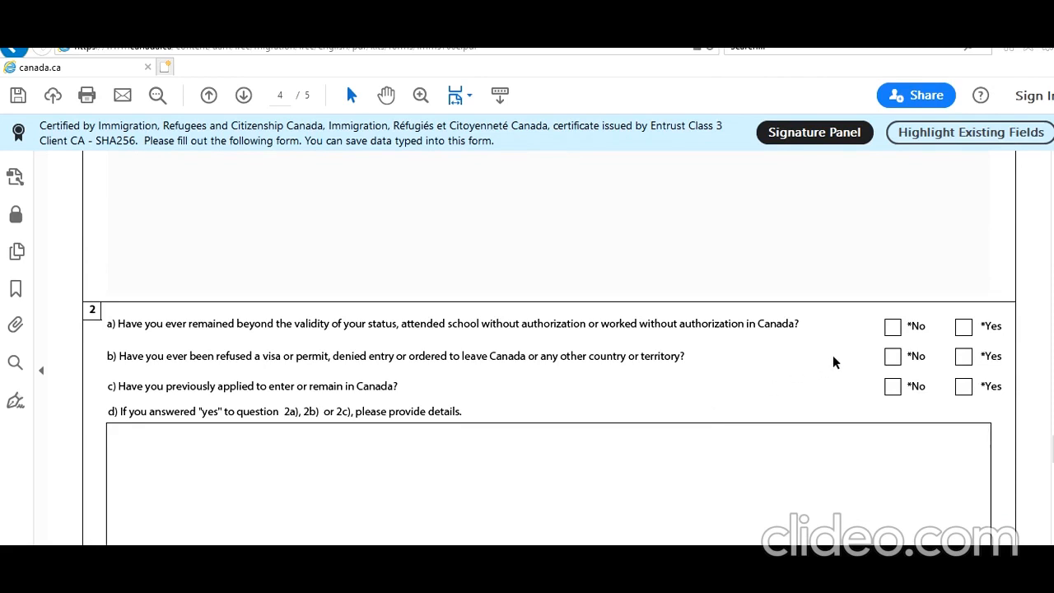
left_click(892, 326)
left_click(892, 355)
left_click(966, 388)
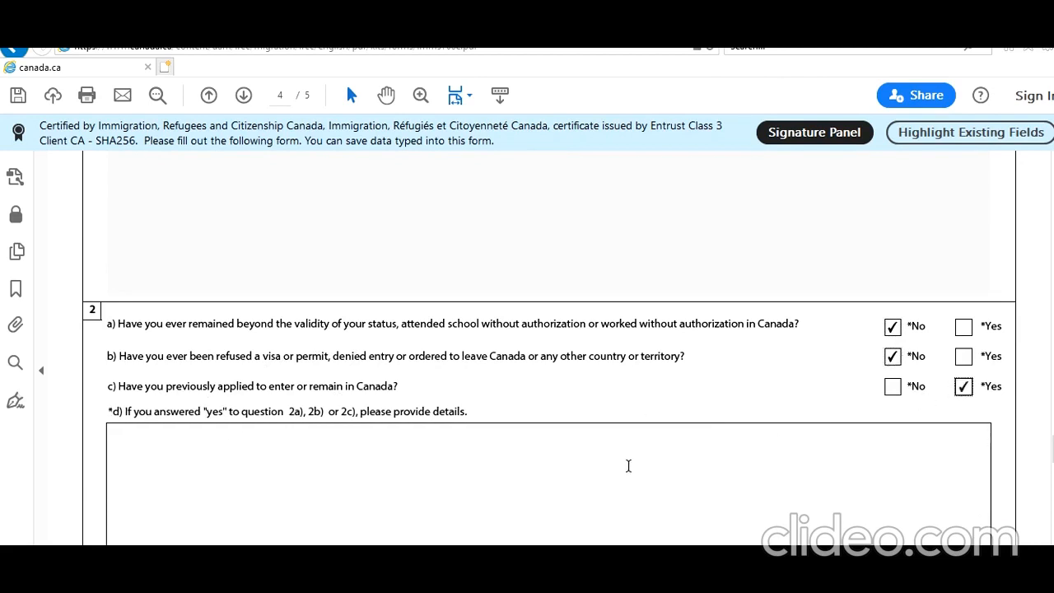
Step: In the question 2d details, state that a visitor visa, with its number, was applied for on 1 St Aug 2020 and granted on 15th August 2020
scroll(629, 466, "down", 1)
scroll(628, 467, "down", 1)
left_click(625, 397)
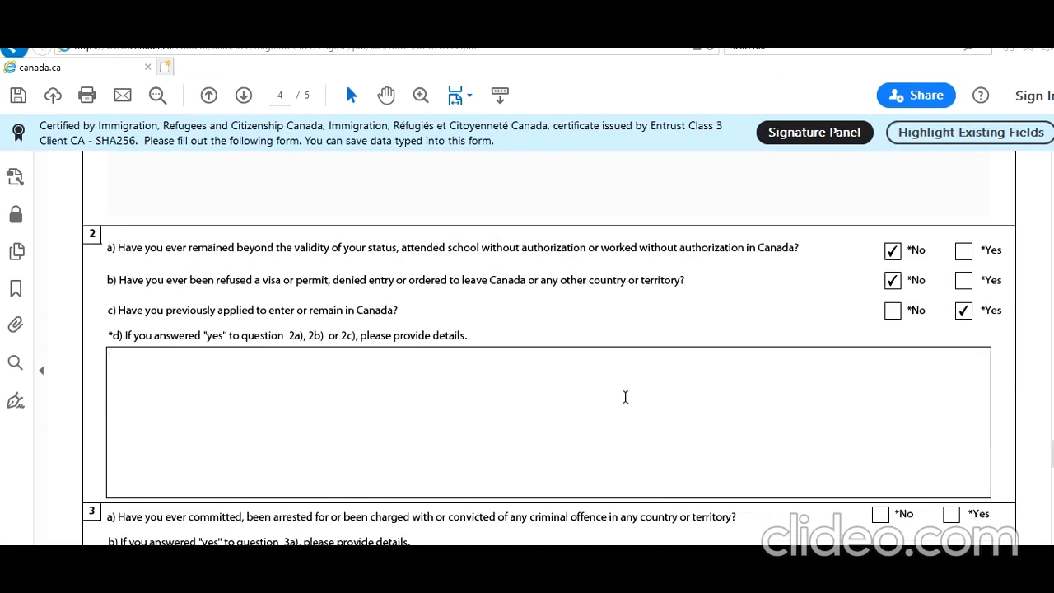
type("He applied vis")
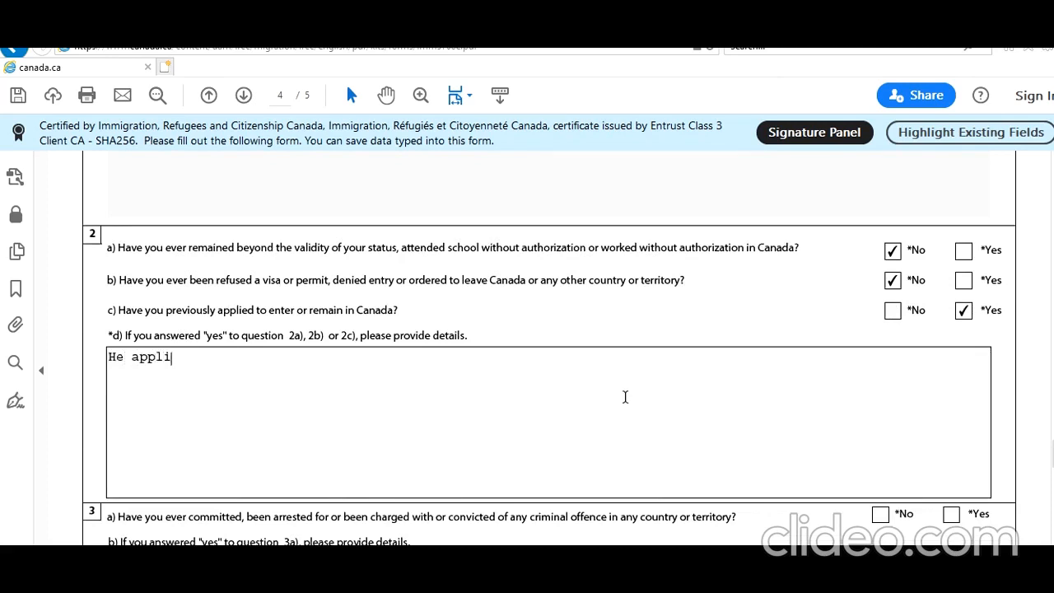
key("BackSpace")
key("BackSpace")
key("BackSpace")
key("BackSpace")
key("BackSpace")
key("BackSpace")
key("BackSpace")
key("BackSpace")
key("BackSpace")
key("BackSpace")
key("BackSpace")
key("BackSpace")
key("BackSpace")
key("BackSpace")
type("I applied visi")
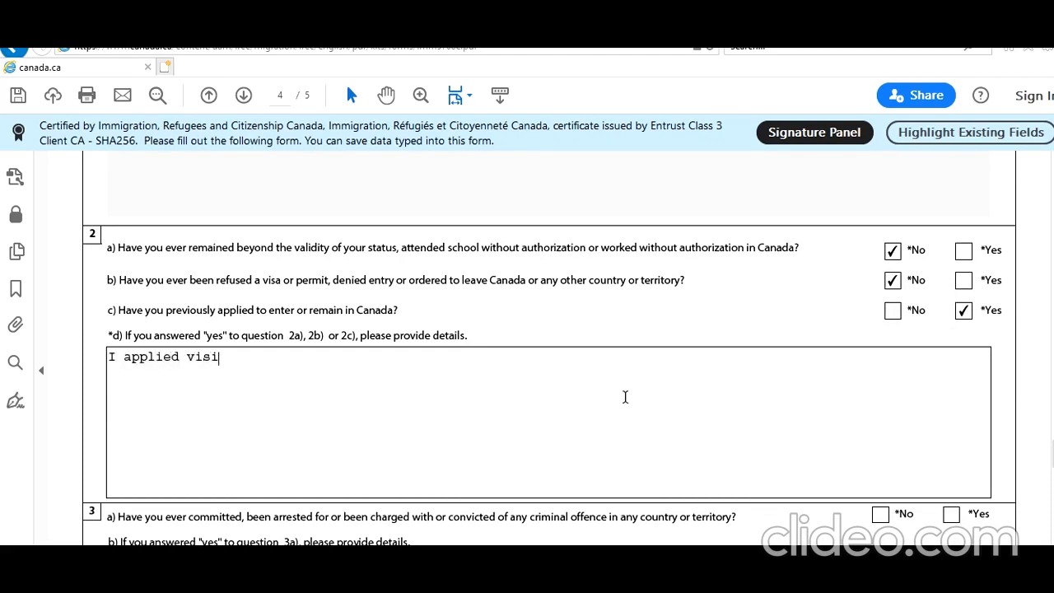
type("ot visa")
key("BackSpace")
key("BackSpace")
key("BackSpace")
key("BackSpace")
key("BackSpace")
key("BackSpace")
key("BackSpace")
type("tor visa V676767676 On 1 St")
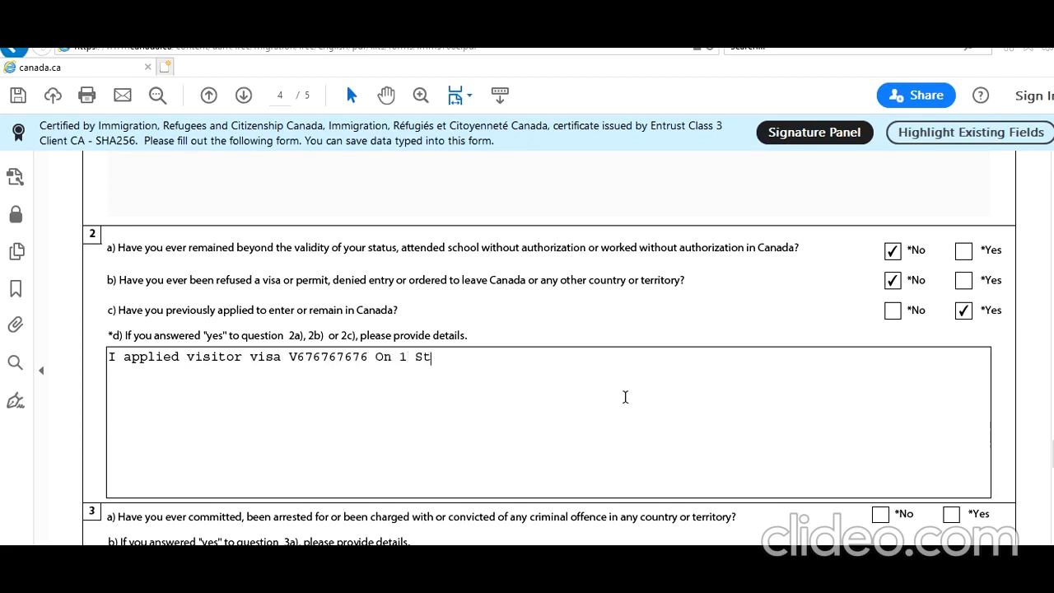
type(" Aug 2020 and was g")
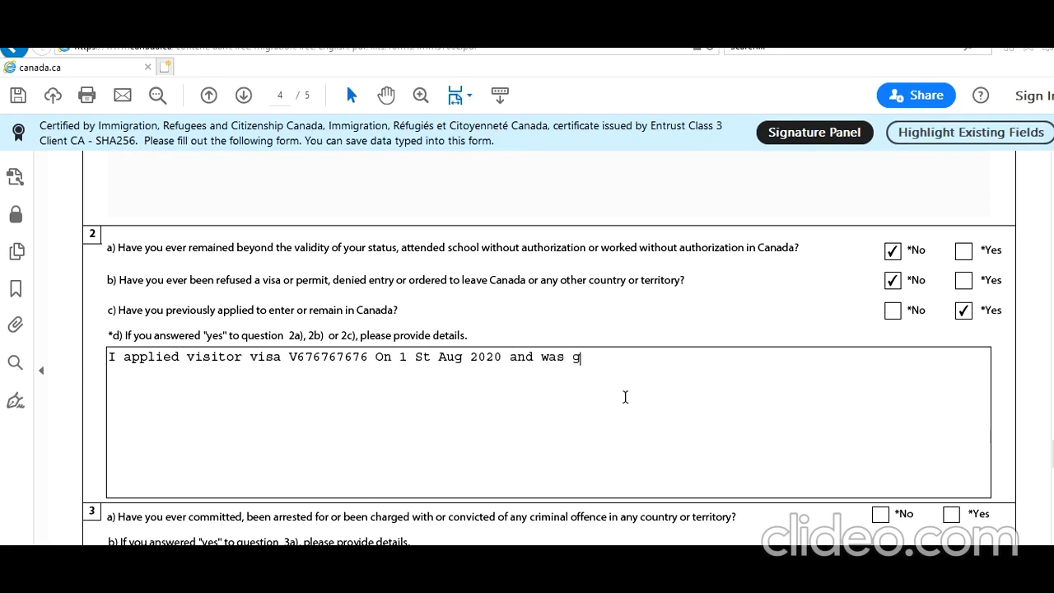
type("ranted on 15th Ausgust")
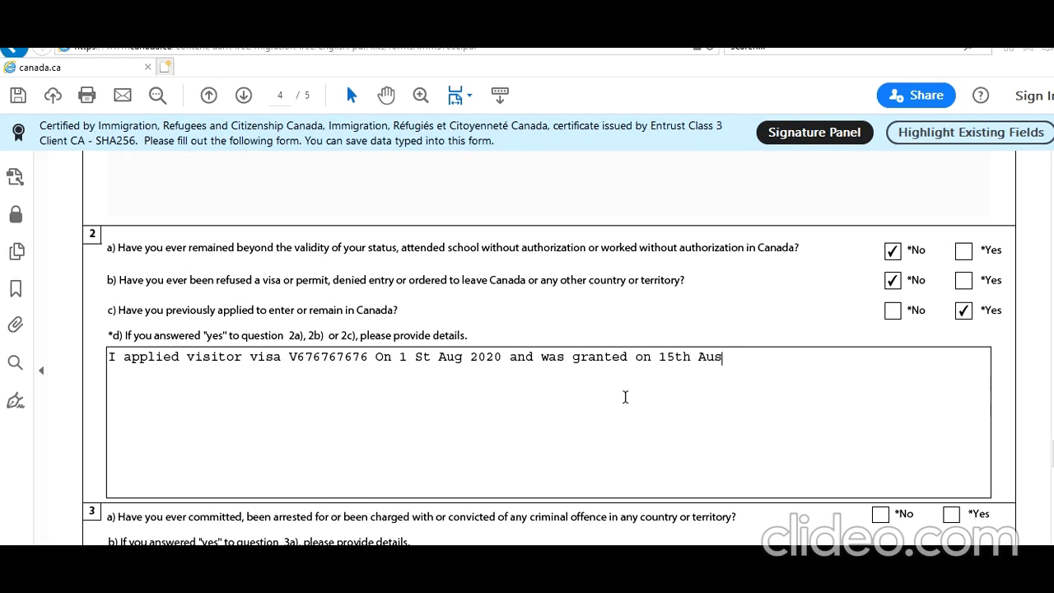
key("BackSpace")
key("BackSpace")
key("BackSpace")
key("BackSpace")
key("BackSpace")
type("gust 2020")
Step: Answer No to question 3a about criminal offences and question 4a about military, security or police service
scroll(620, 398, "down", 1)
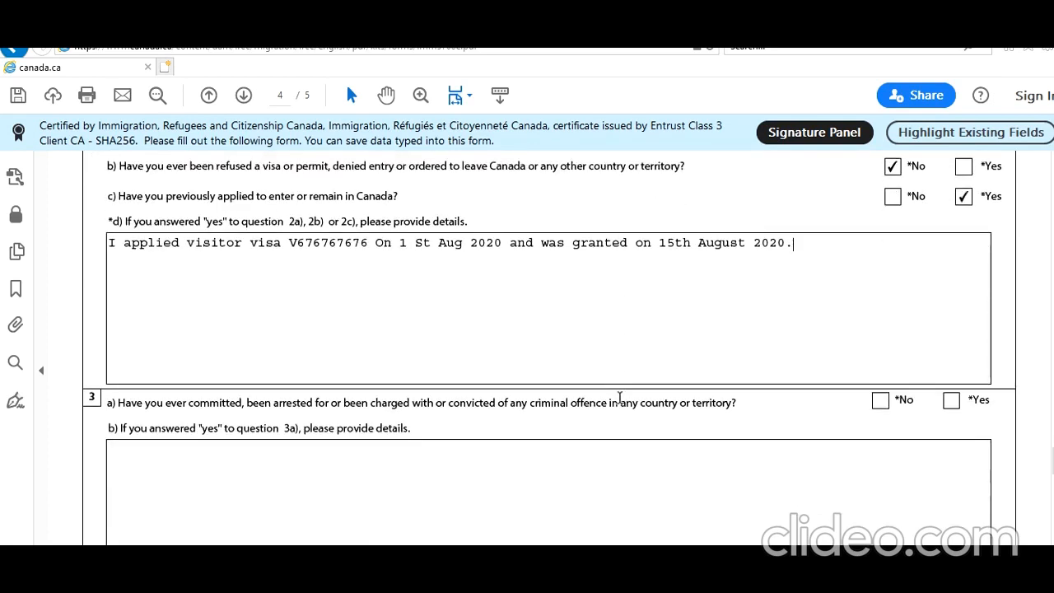
left_click(880, 400)
scroll(679, 407, "down", 5)
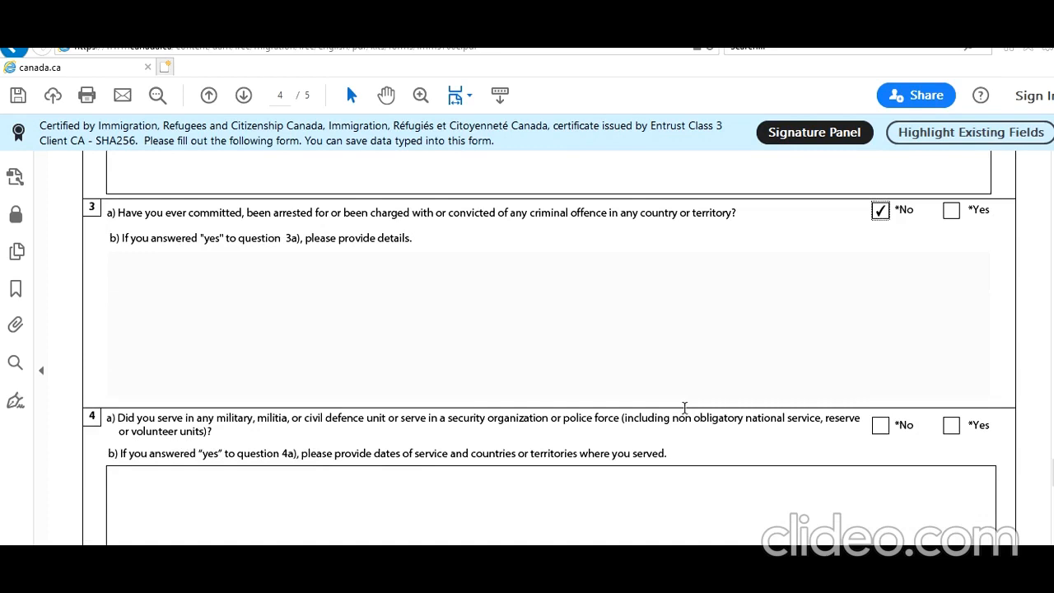
left_click(880, 425)
Step: Answer No to background questions 5 and 6 about violent or criminal organizations and ill treatment of prisoners or civilians
scroll(778, 430, "down", 6)
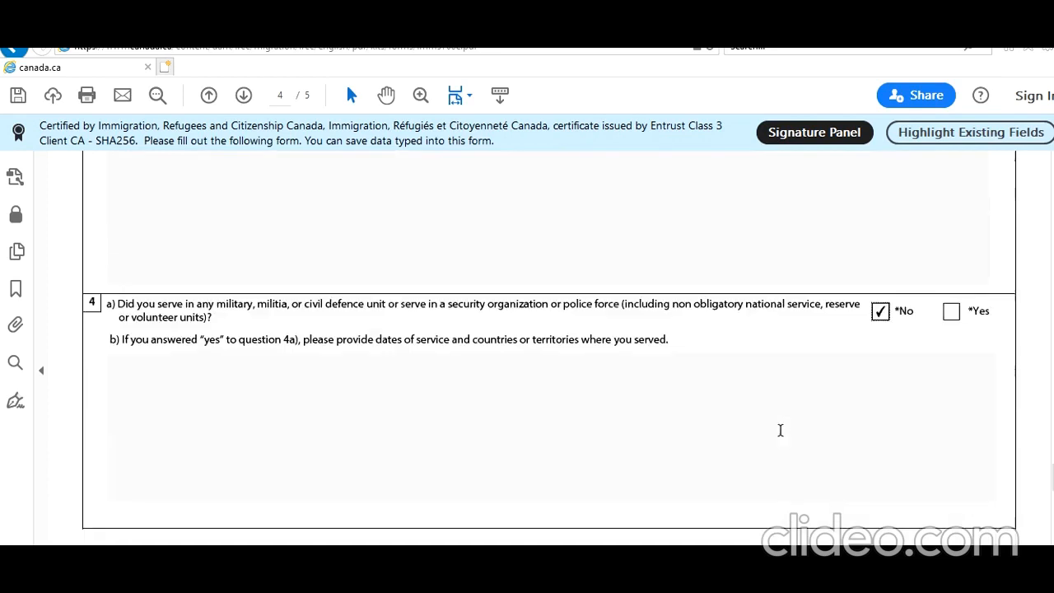
scroll(780, 430, "down", 5)
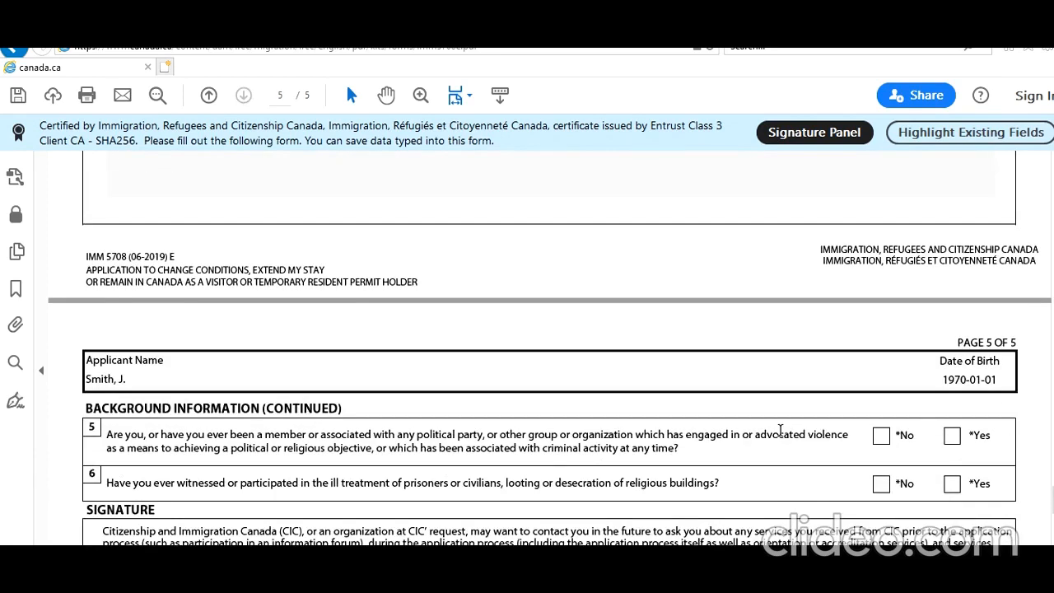
scroll(781, 432, "down", 1)
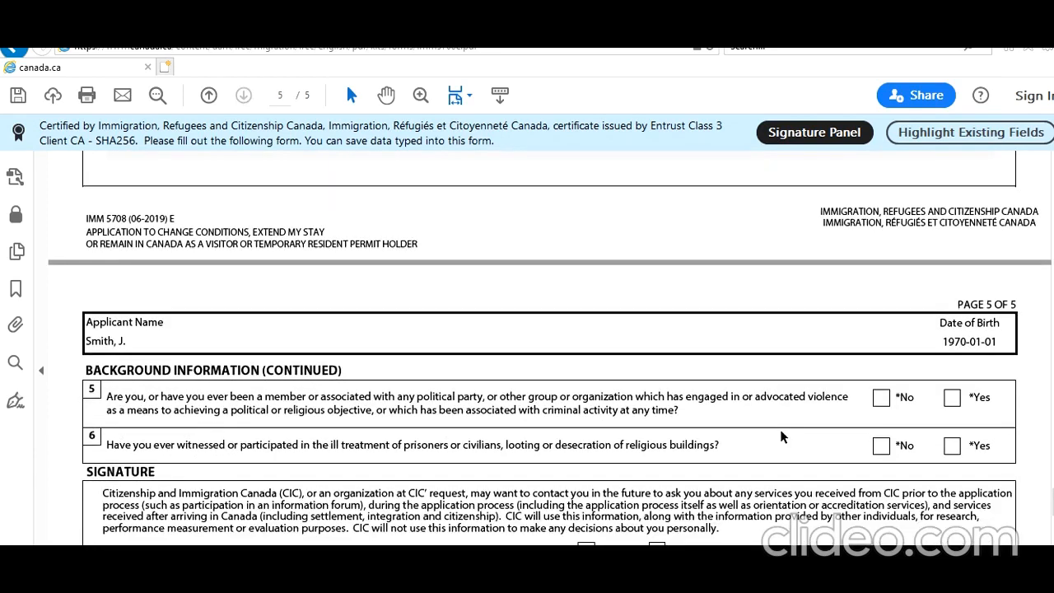
left_click(878, 400)
left_click(876, 445)
Step: In the Signature section, answer Yes to being contacted by CIC in the future and set the signature date to 2021-01-17
scroll(771, 451, "down", 2)
left_click(657, 475)
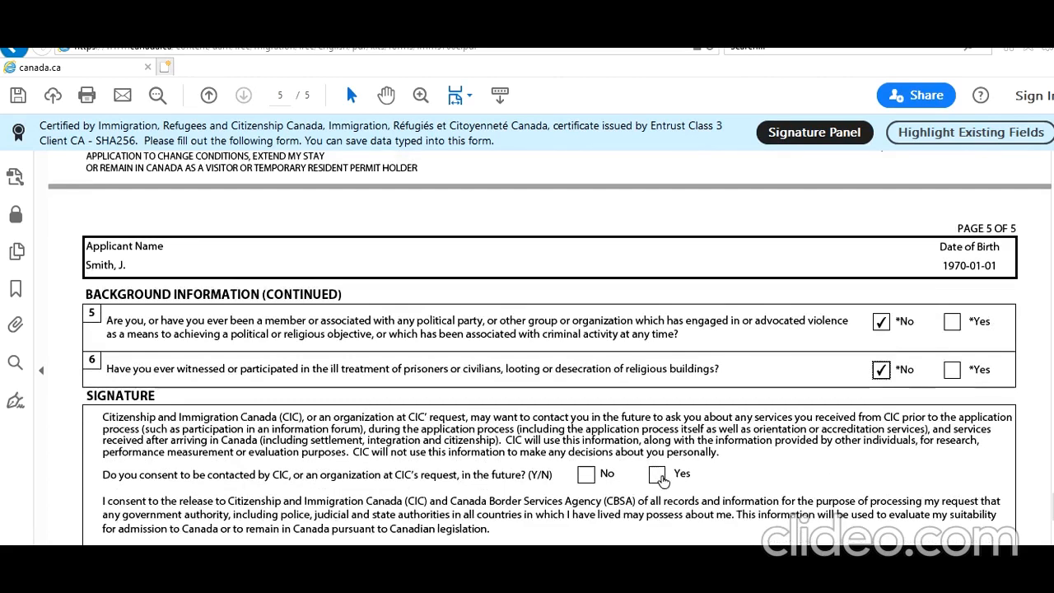
scroll(698, 411, "down", 2)
scroll(698, 412, "down", 2)
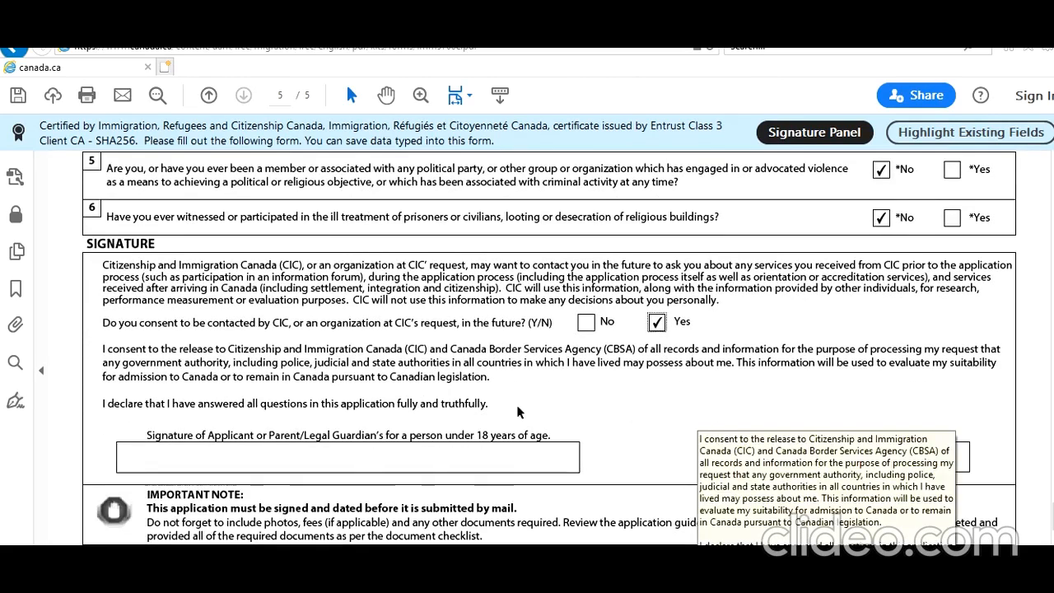
scroll(520, 412, "down", 2)
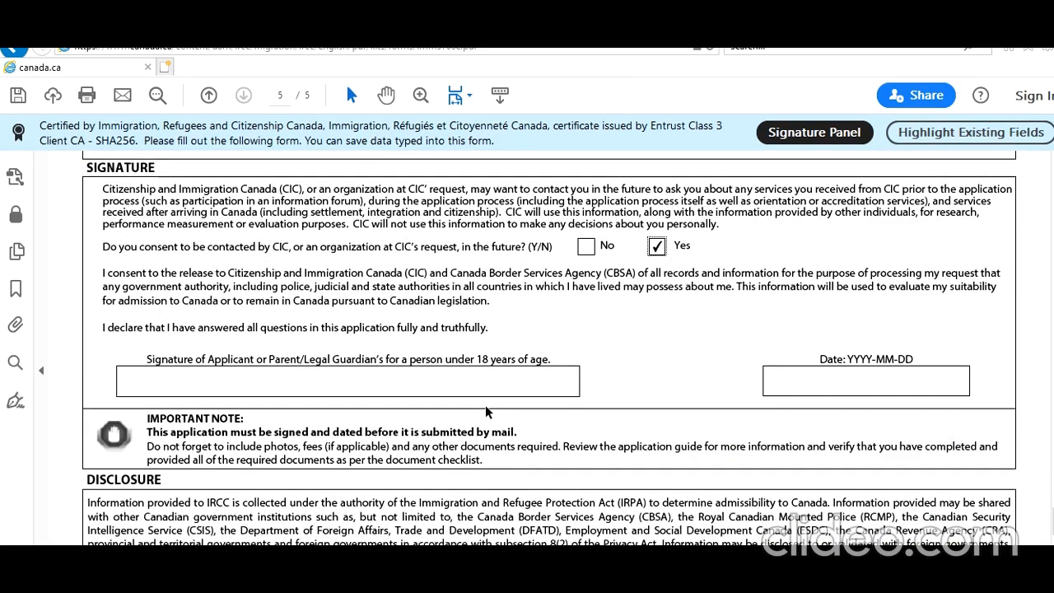
left_click(483, 379)
left_click(917, 380)
left_click(977, 387)
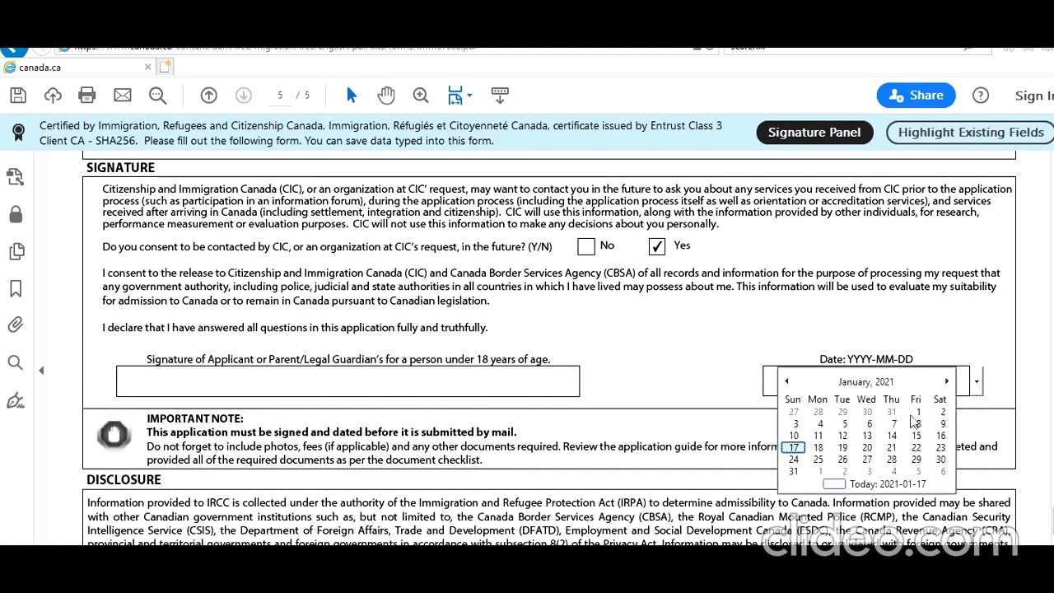
left_click(793, 448)
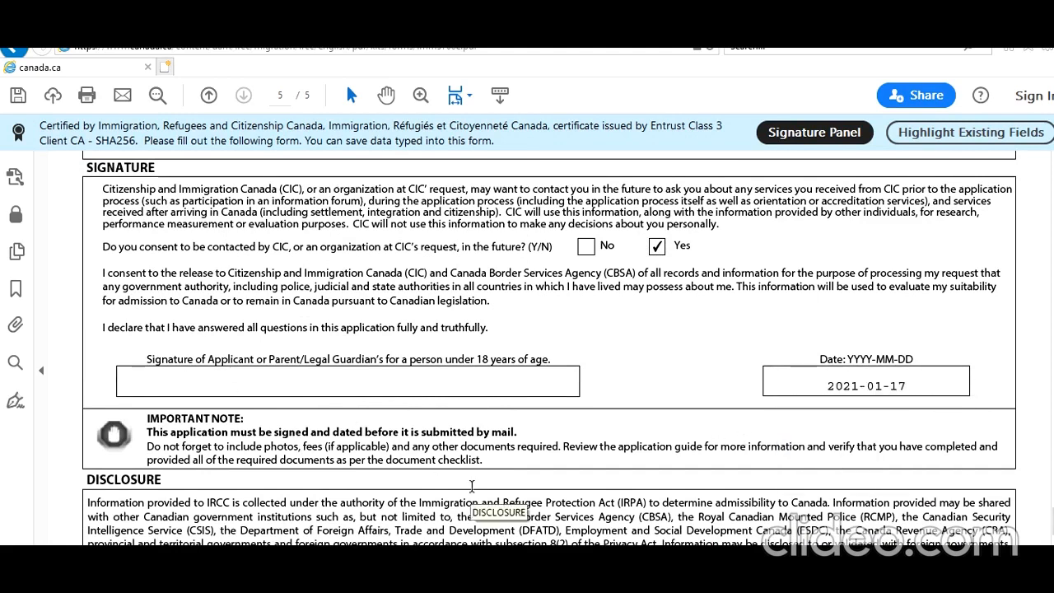
Step: Validate the completed form, dismiss the validation message and go to the barcode page
scroll(472, 486, "down", 4)
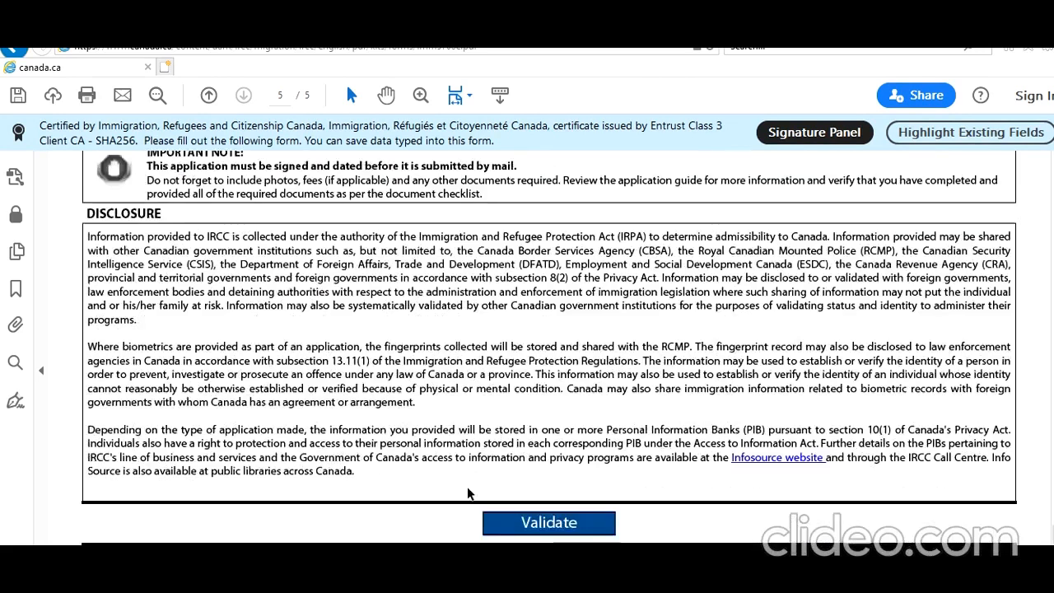
left_click(545, 530)
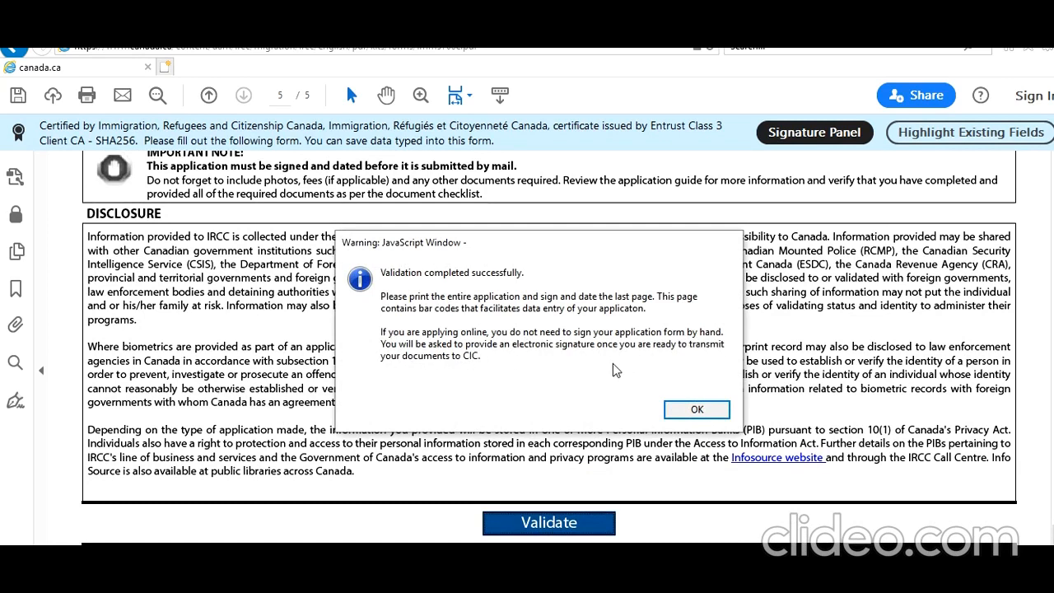
left_click(701, 410)
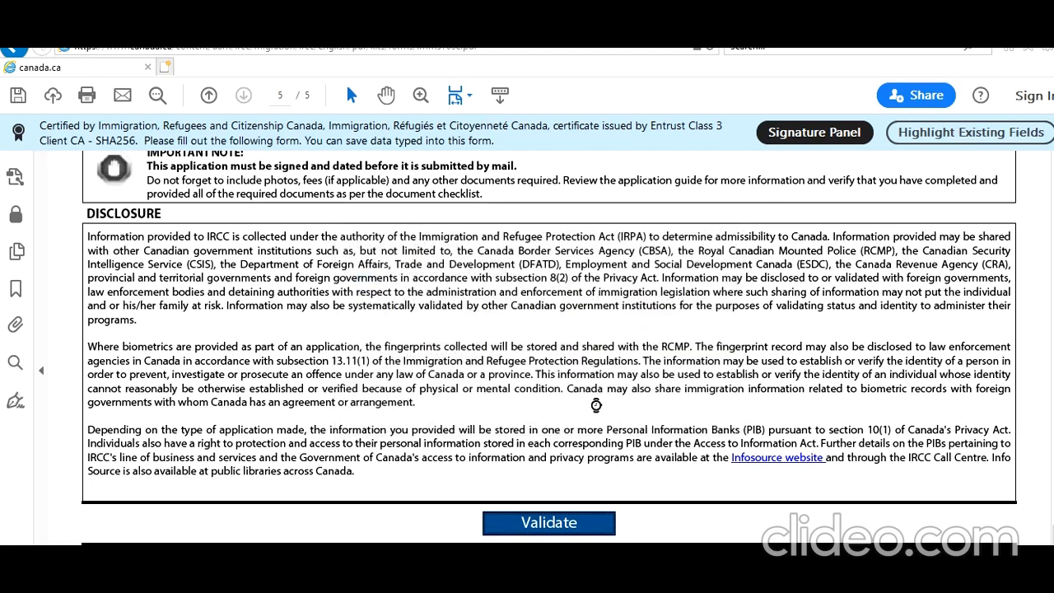
scroll(597, 409, "down", 3)
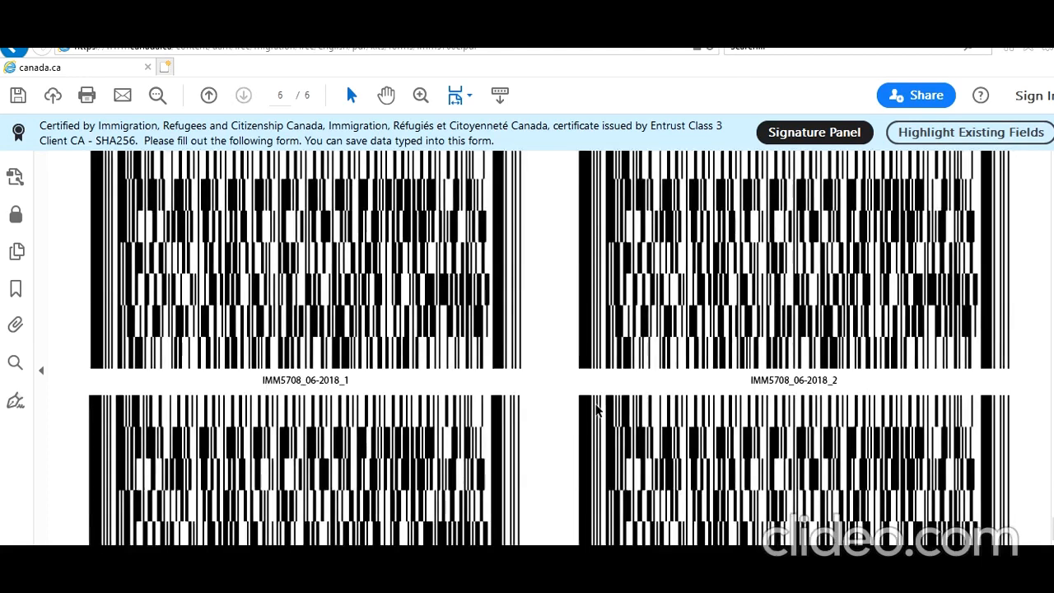